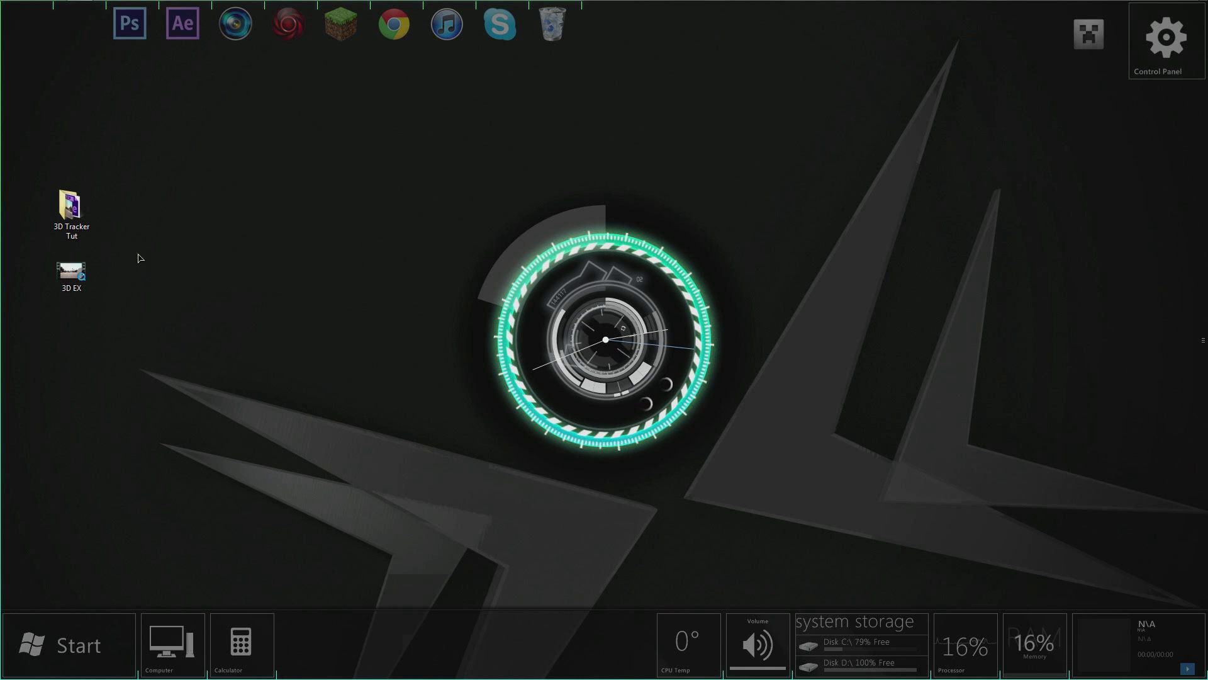
- Open the 3D EX video file from the desktop in QuickTime Player
left_click(84, 274)
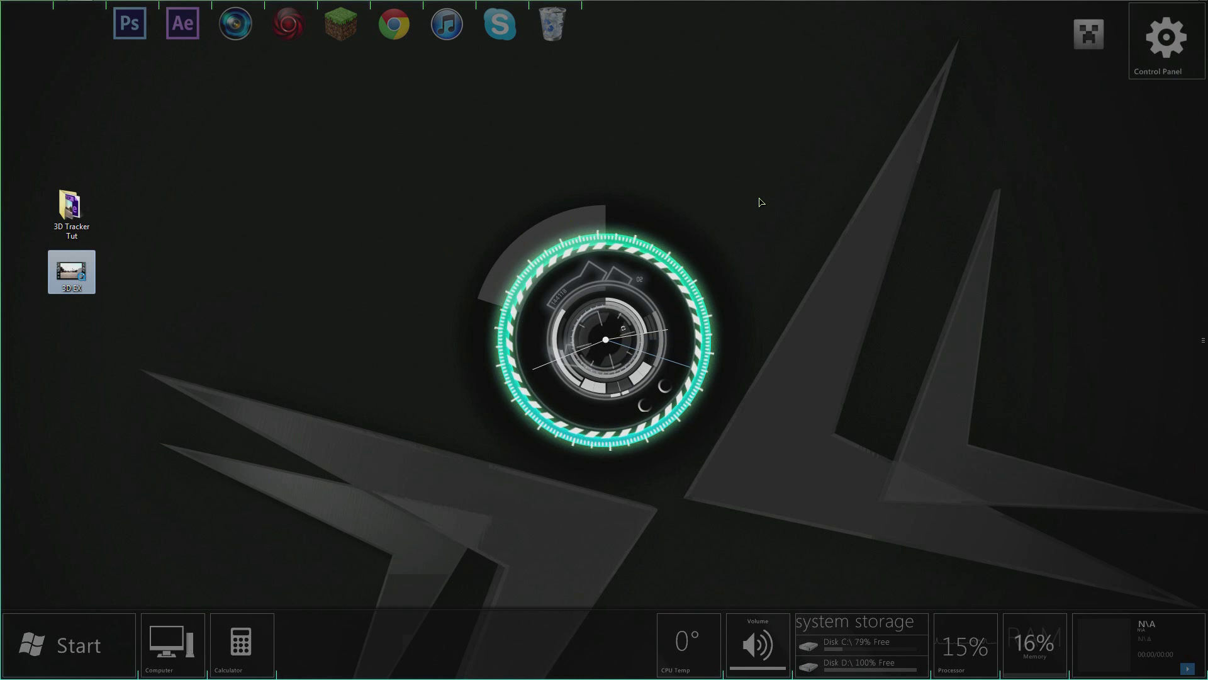
key("Return")
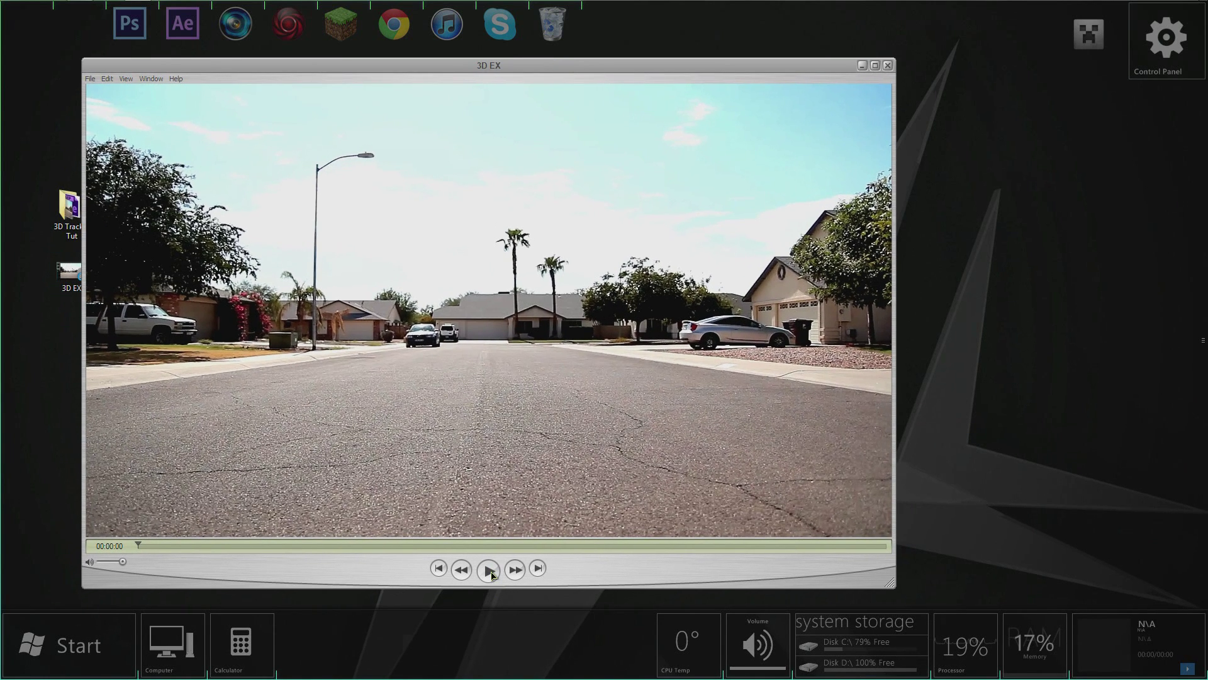
- Play the 3D EX clip, scrub back to rewatch the AE CS6 text, then close the player
left_click(490, 570)
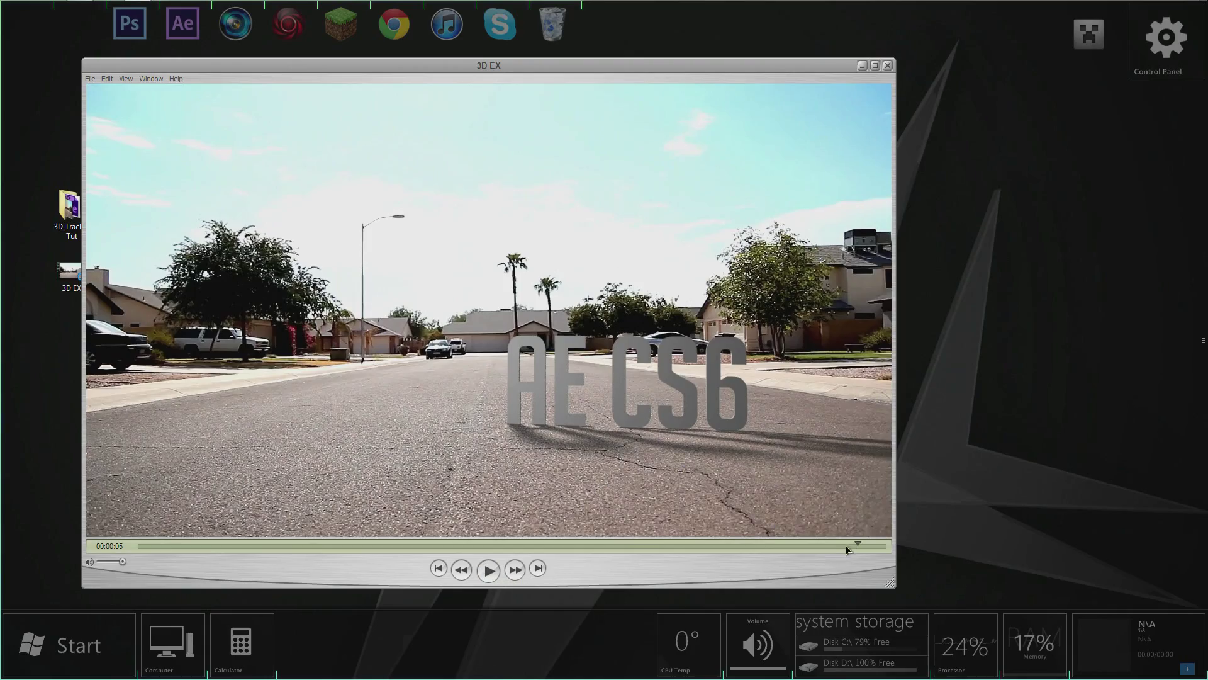
left_click_drag(857, 545, 720, 557)
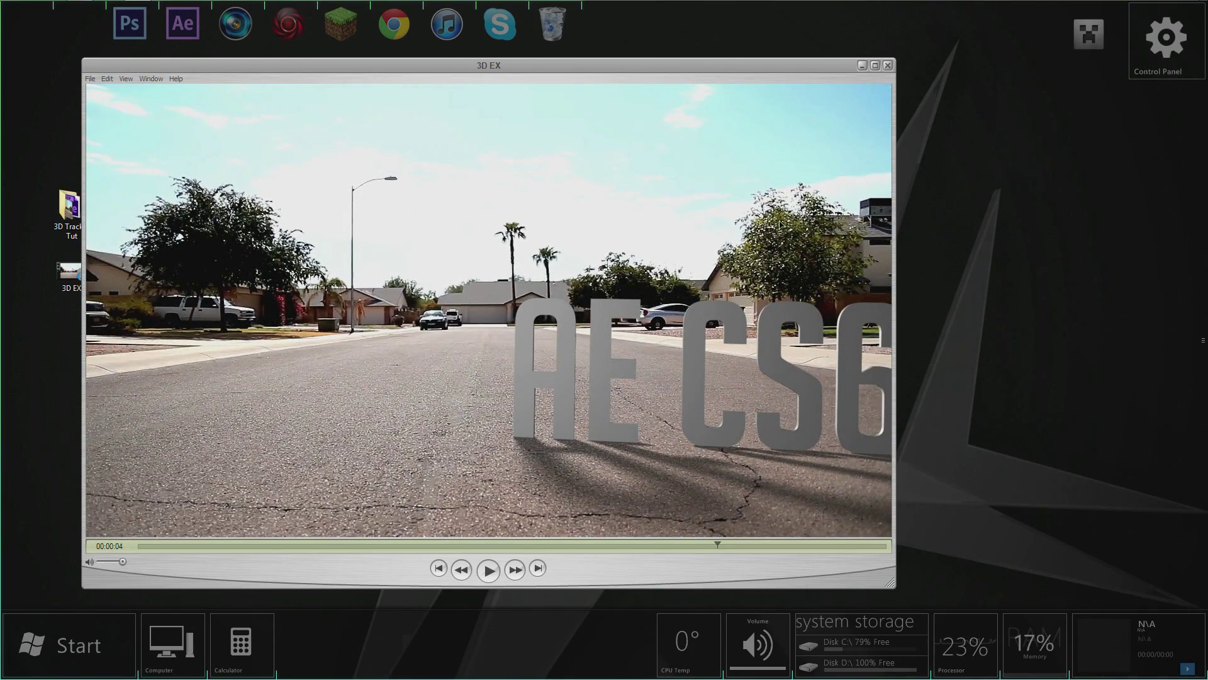
left_click(888, 66)
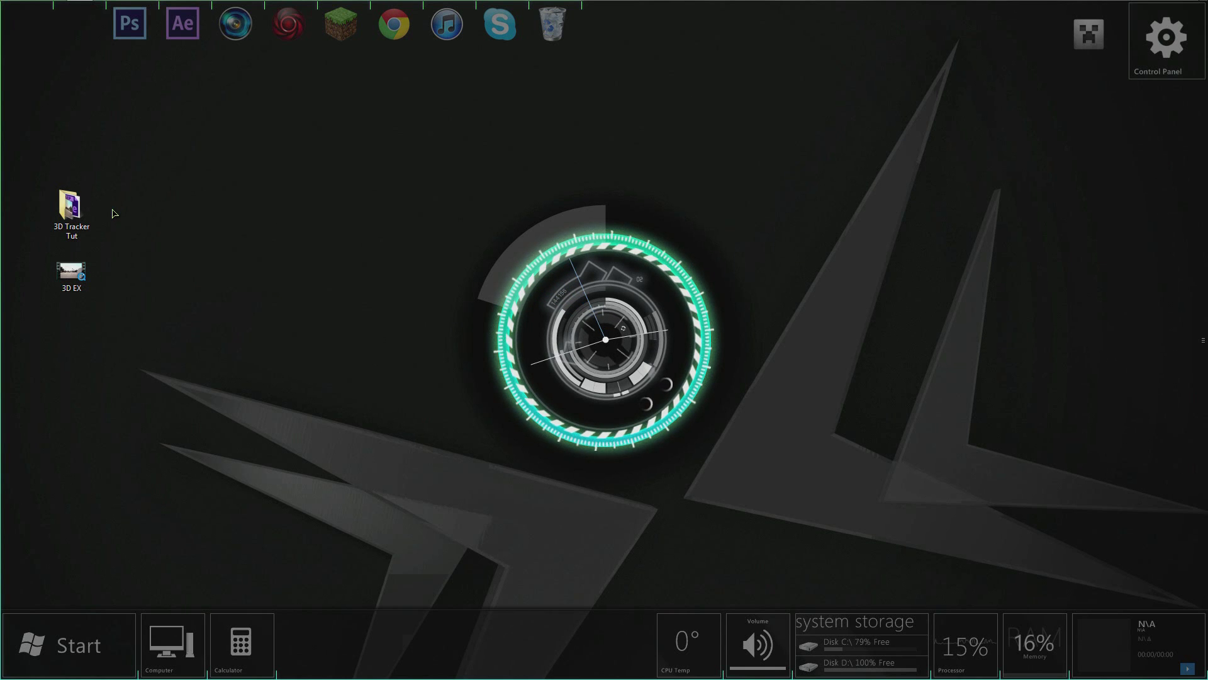
- Open the 3D Tracker Tut desktop folder and move its window down and right
double_click(81, 213)
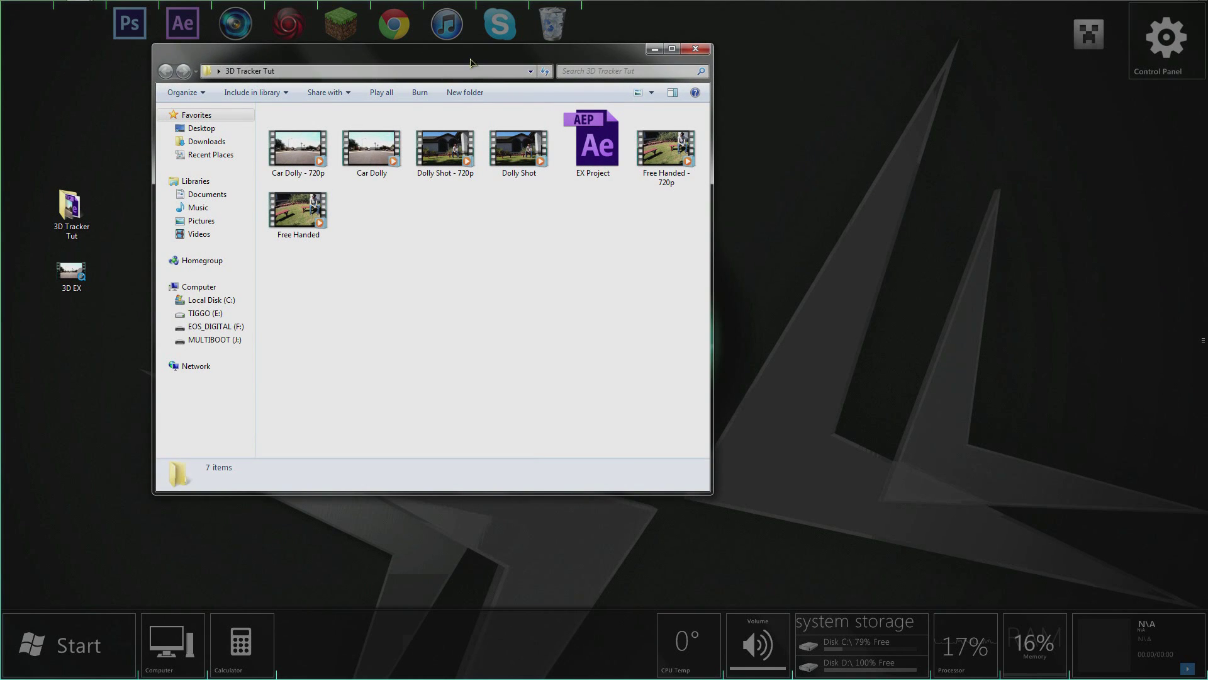
left_click_drag(470, 62, 528, 80)
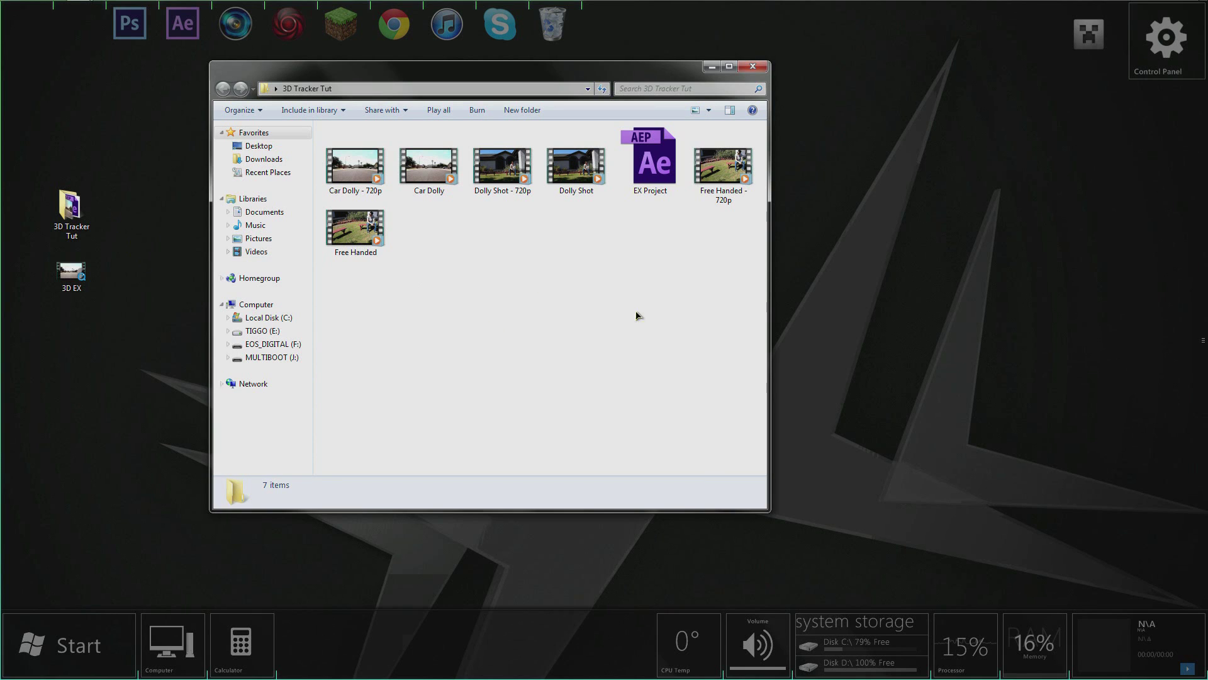
- Inspect the details of Dolly Shot - 720p, Dolly Shot and EX Project in the folder
left_click_drag(758, 376, 350, 154)
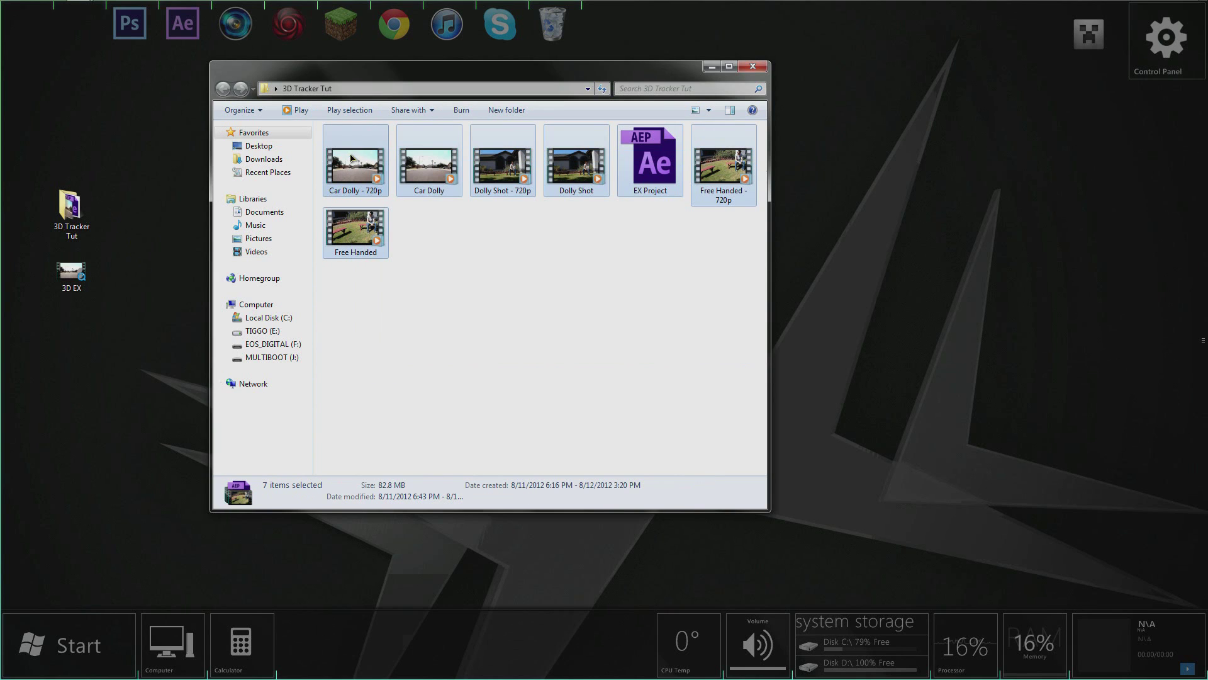
left_click(573, 270)
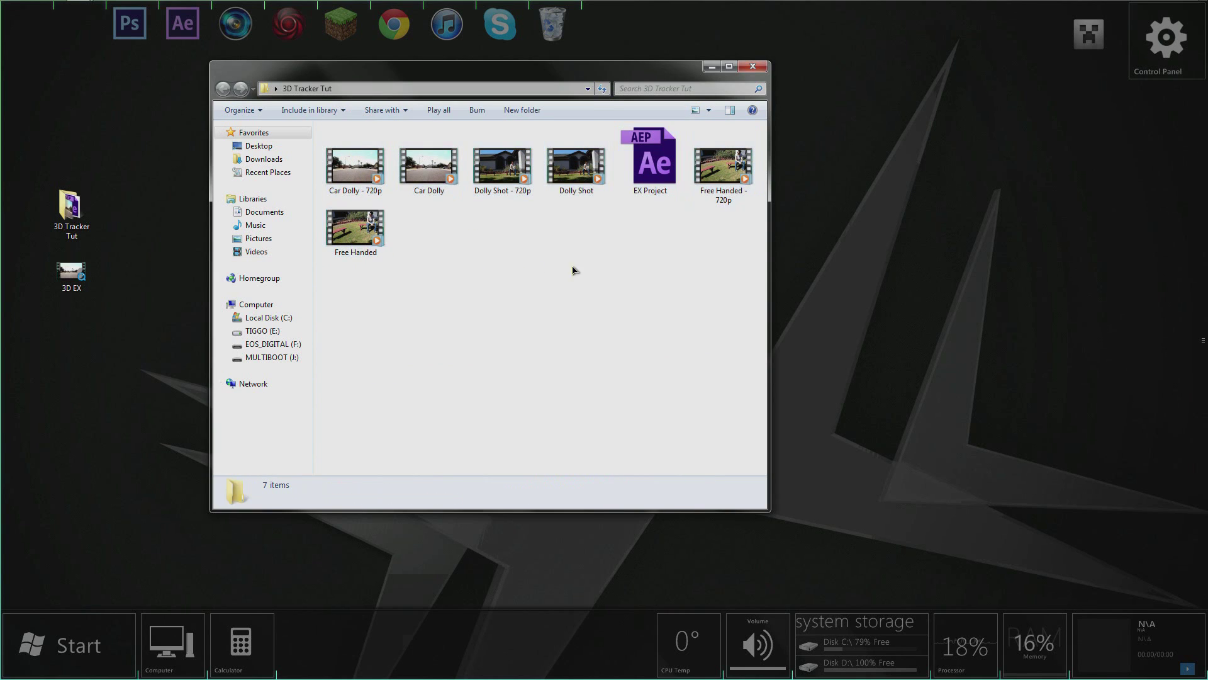
left_click(499, 186)
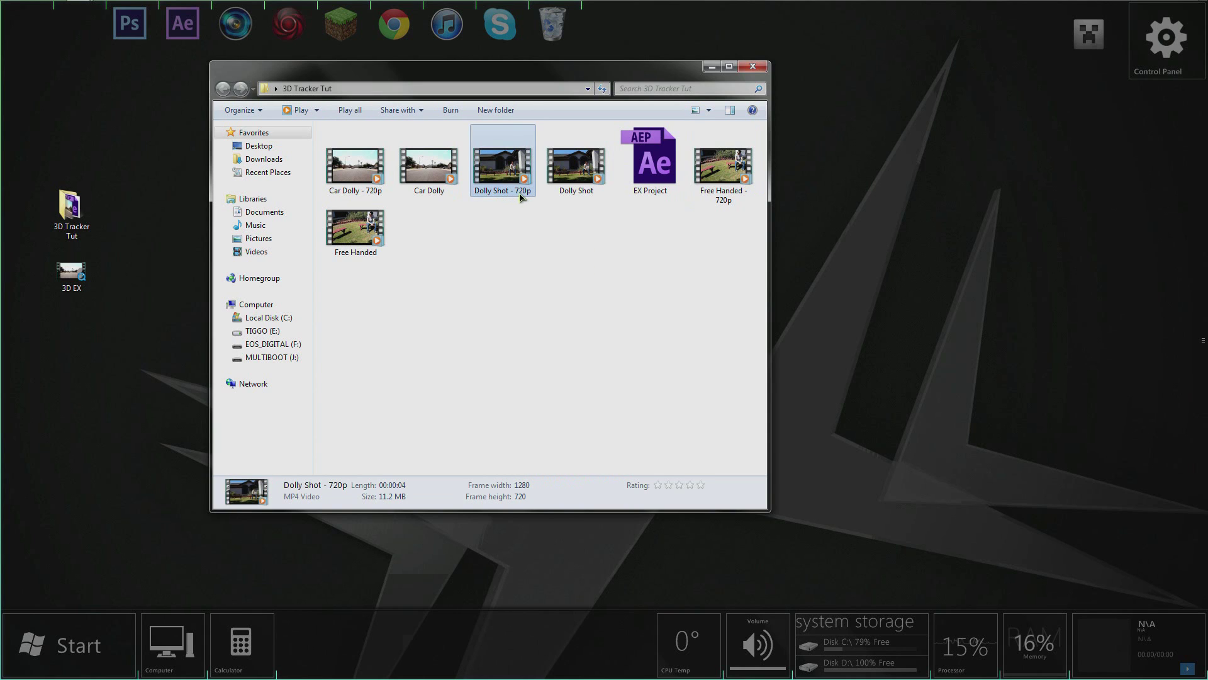
left_click(571, 175)
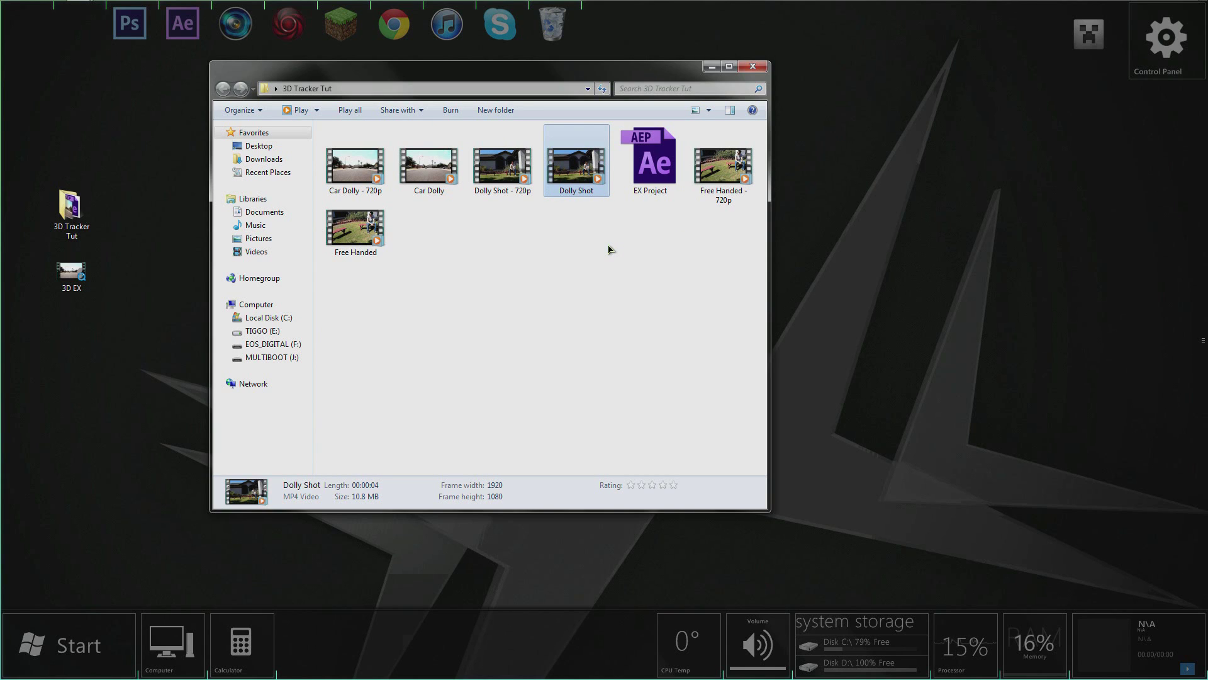
left_click(642, 179)
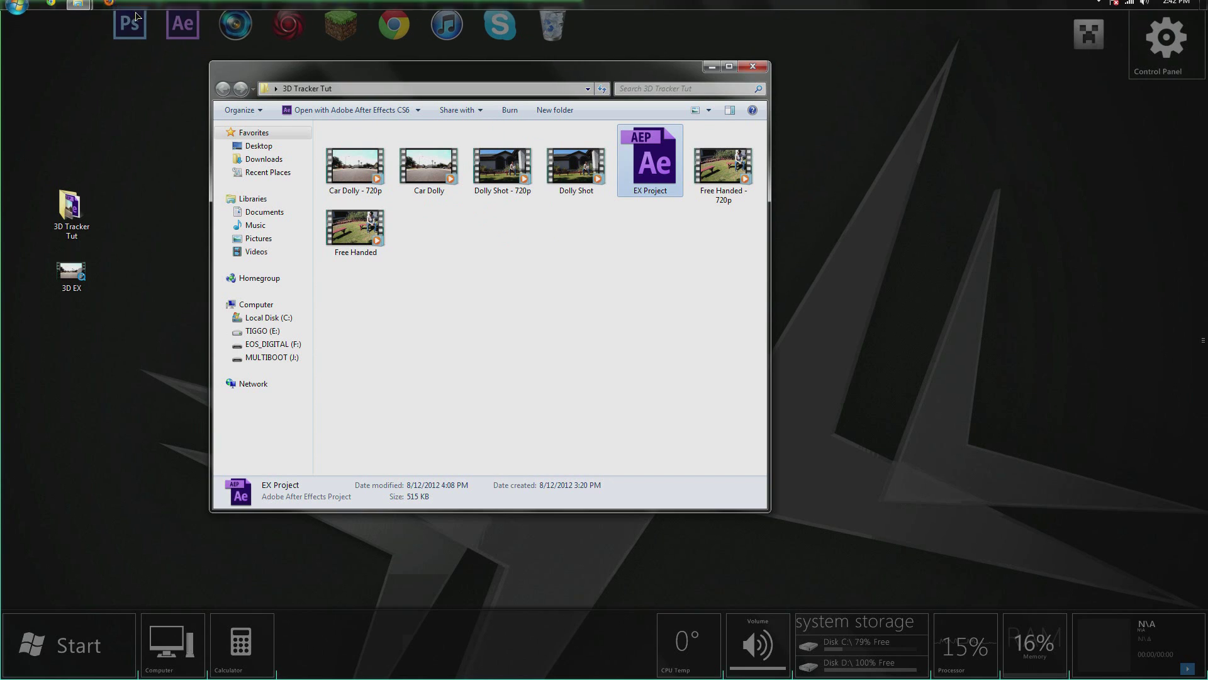
left_click(512, 350)
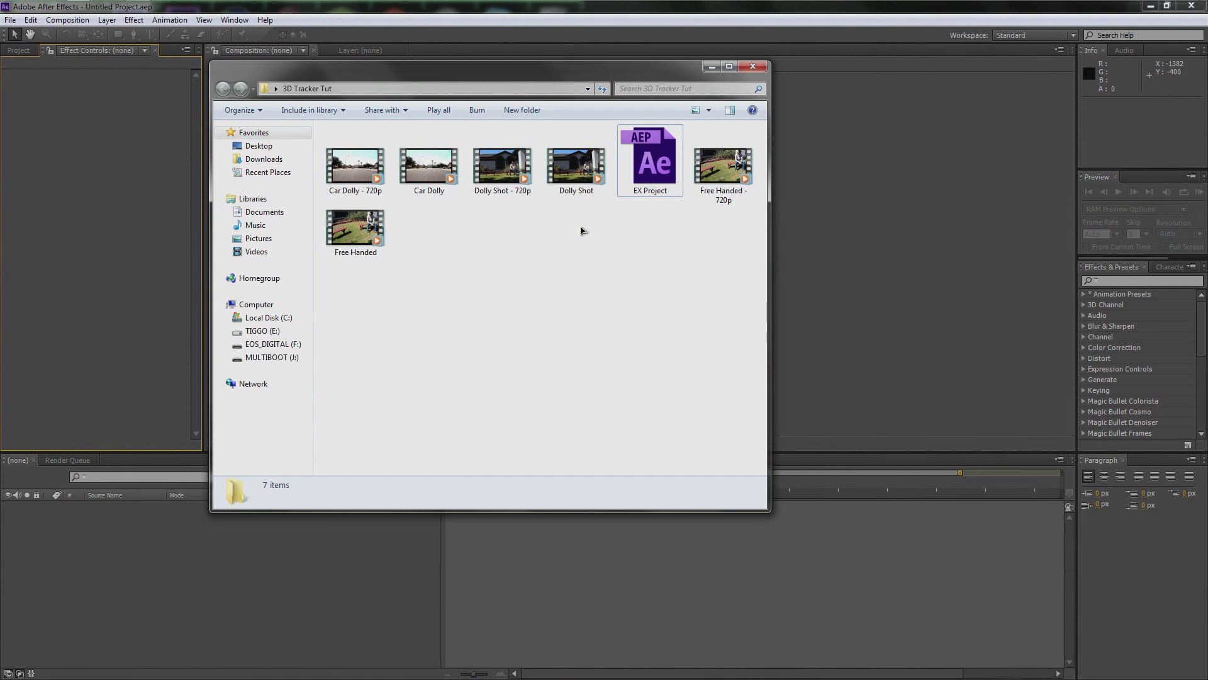
- Compare the details of the Car Dolly - 720p, Dolly Shot - 720p and Free Handed - 720p clips
left_click(356, 175)
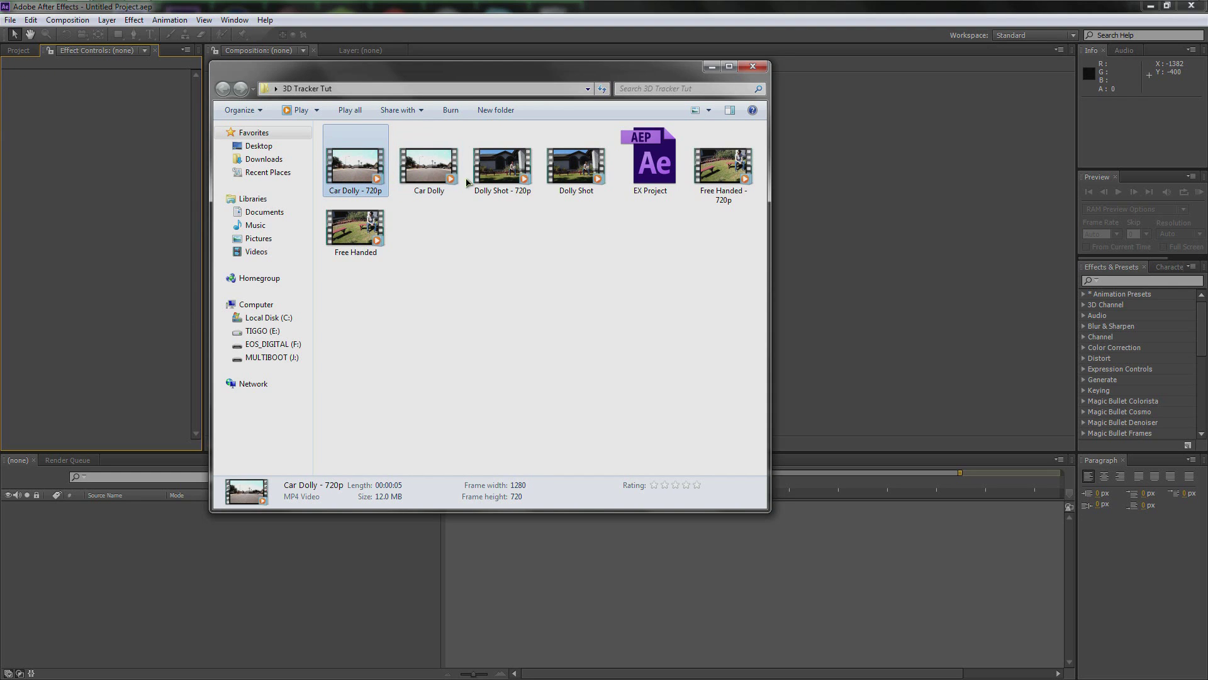
left_click(514, 185)
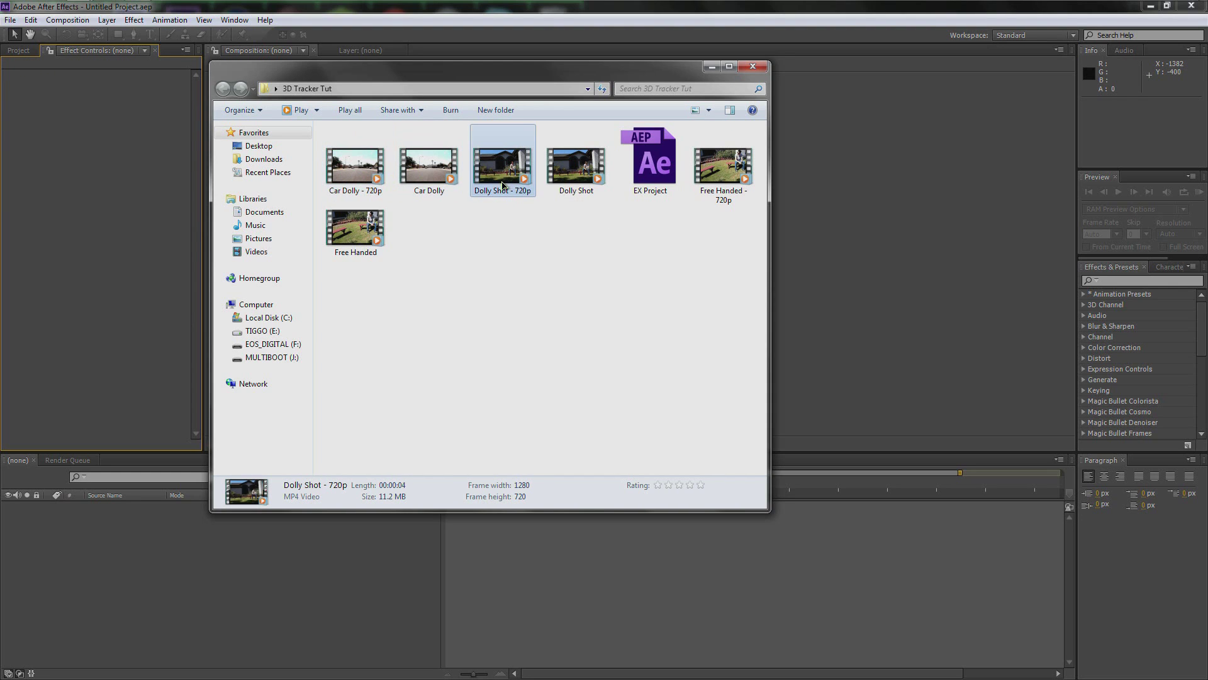
left_click(699, 183)
left_click(19, 53)
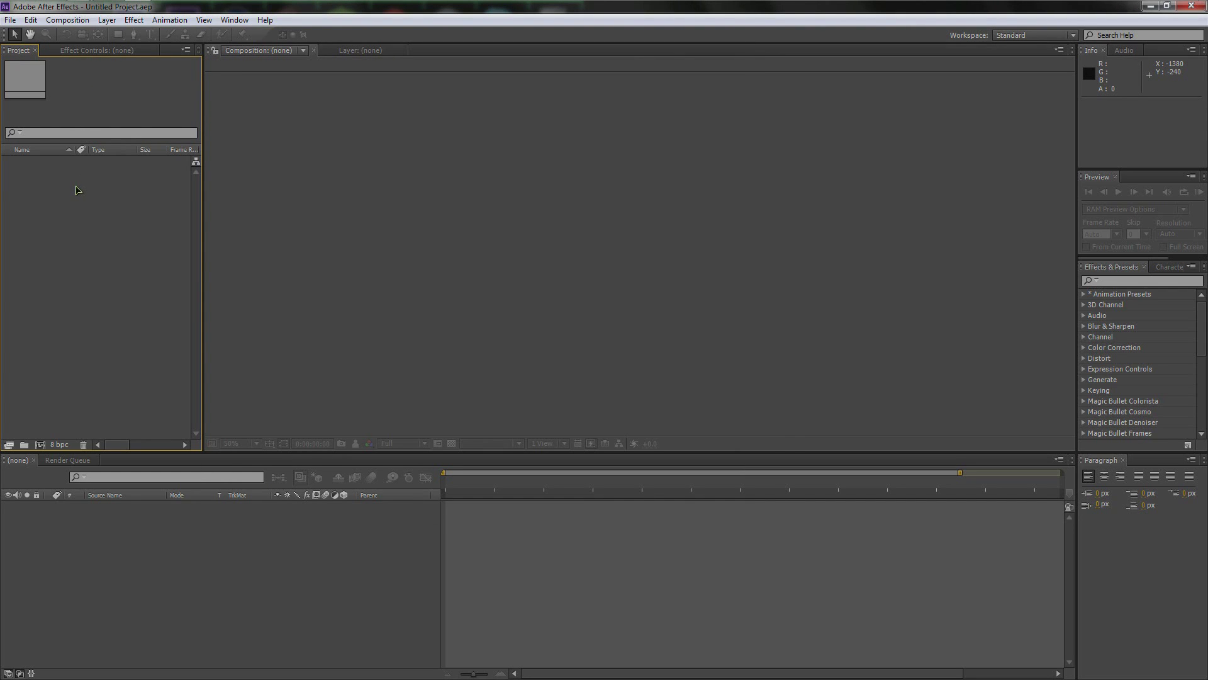
mouse_move(63, 5)
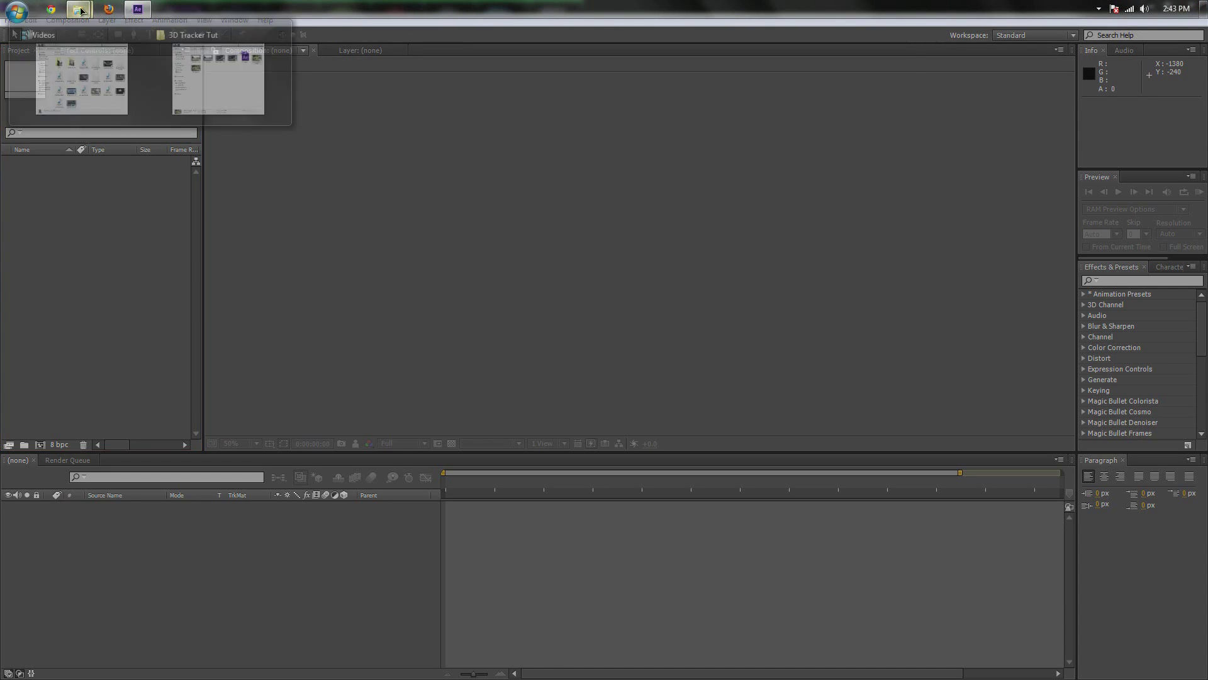
left_click(200, 88)
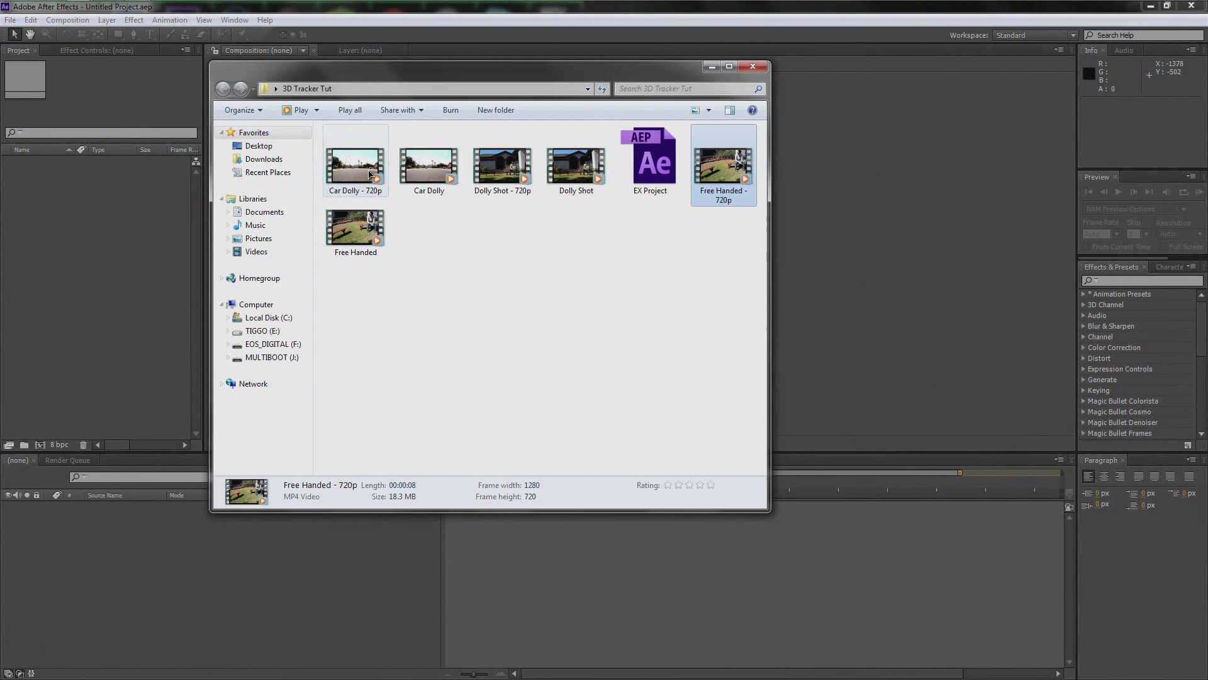
- Import Car Dolly - 720p into the Project panel and build a composition from it
left_click_drag(370, 174, 70, 260)
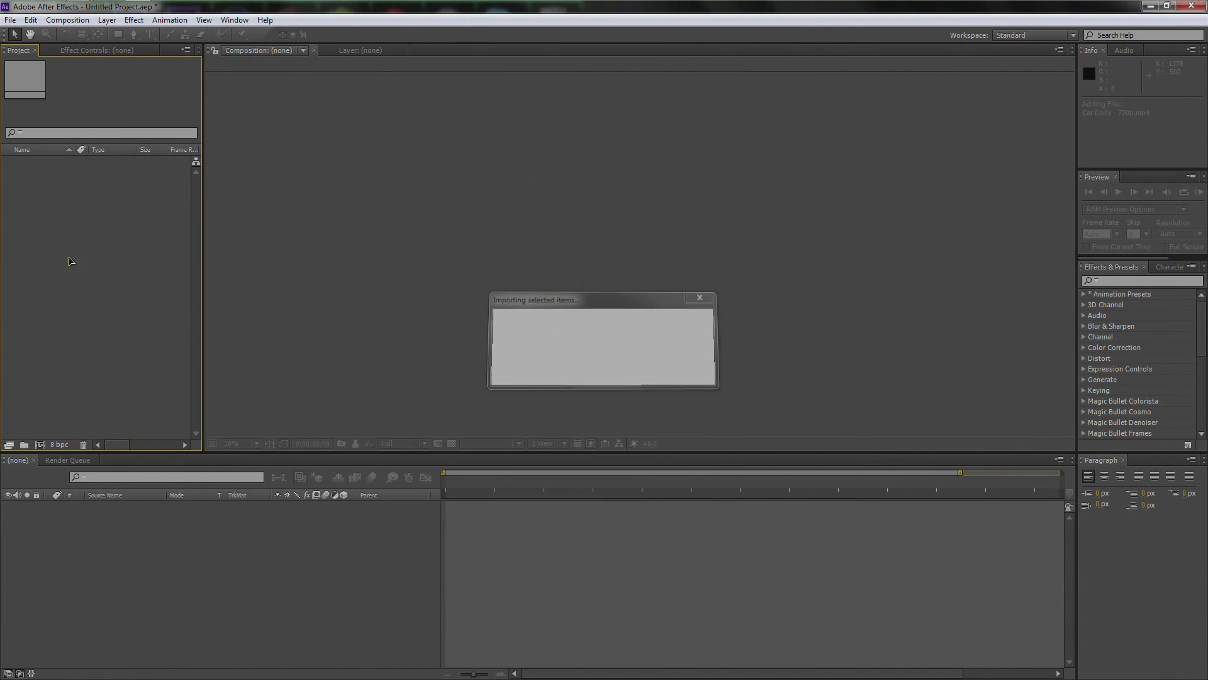
left_click_drag(42, 163, 589, 272)
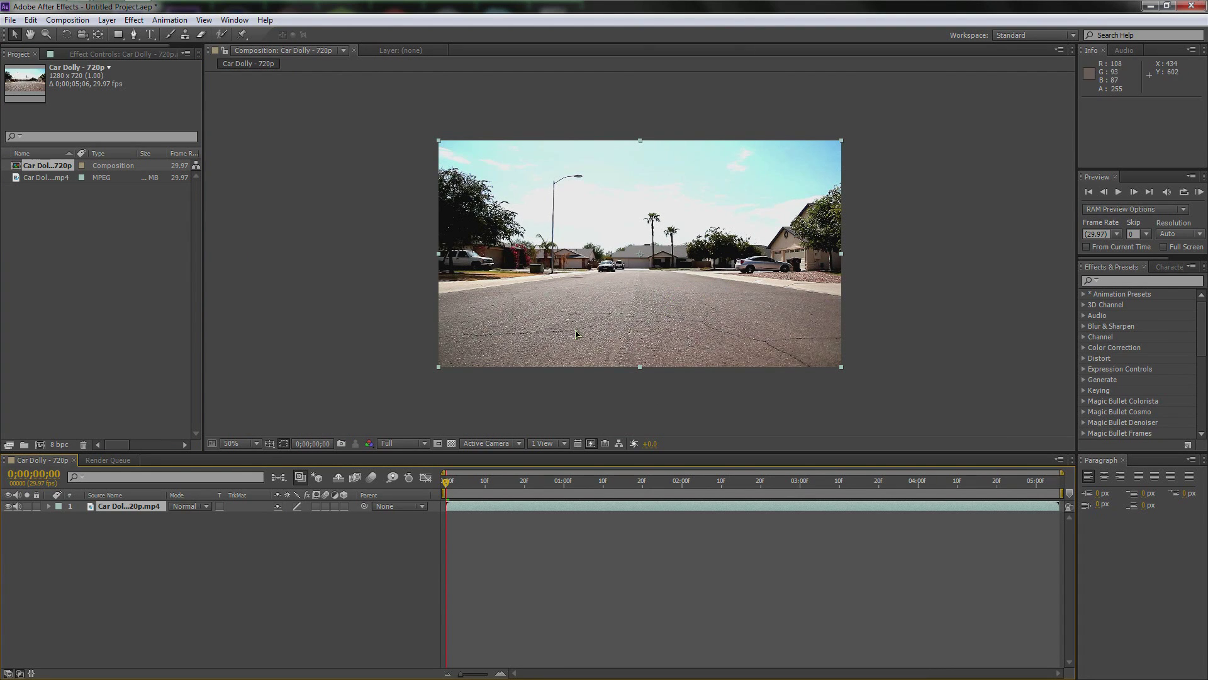
left_click(125, 509)
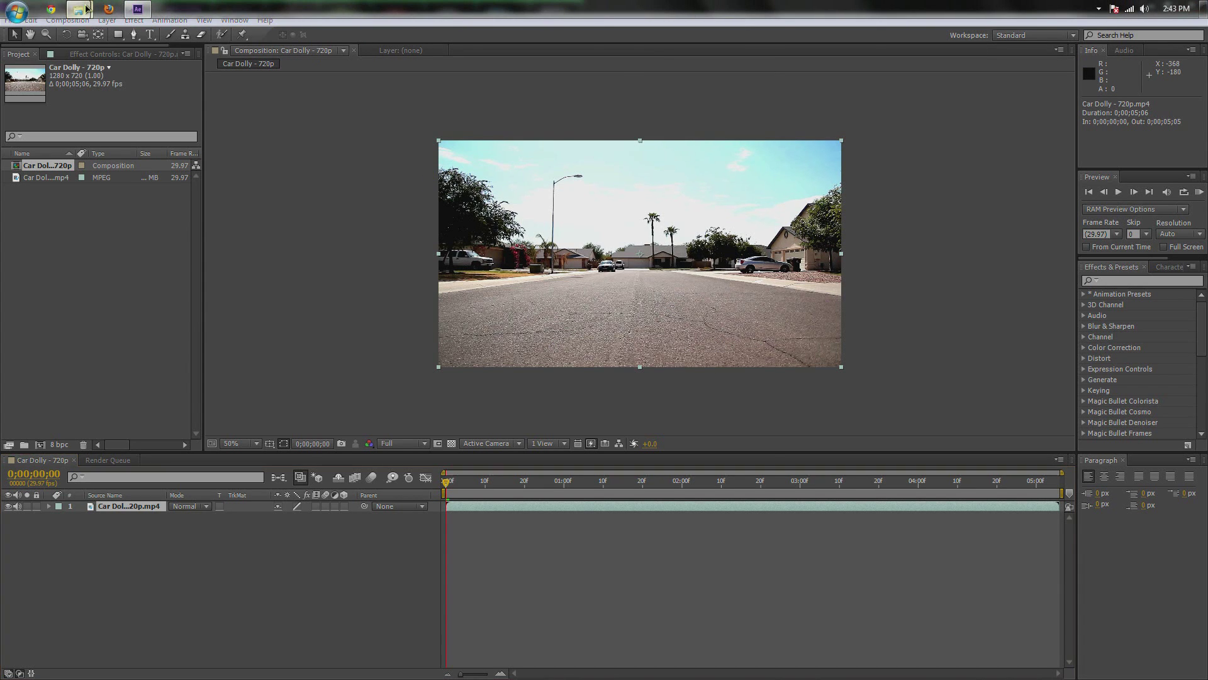
mouse_move(77, 8)
left_click(208, 101)
left_click_drag(762, 350, 322, 126)
left_click(149, 265)
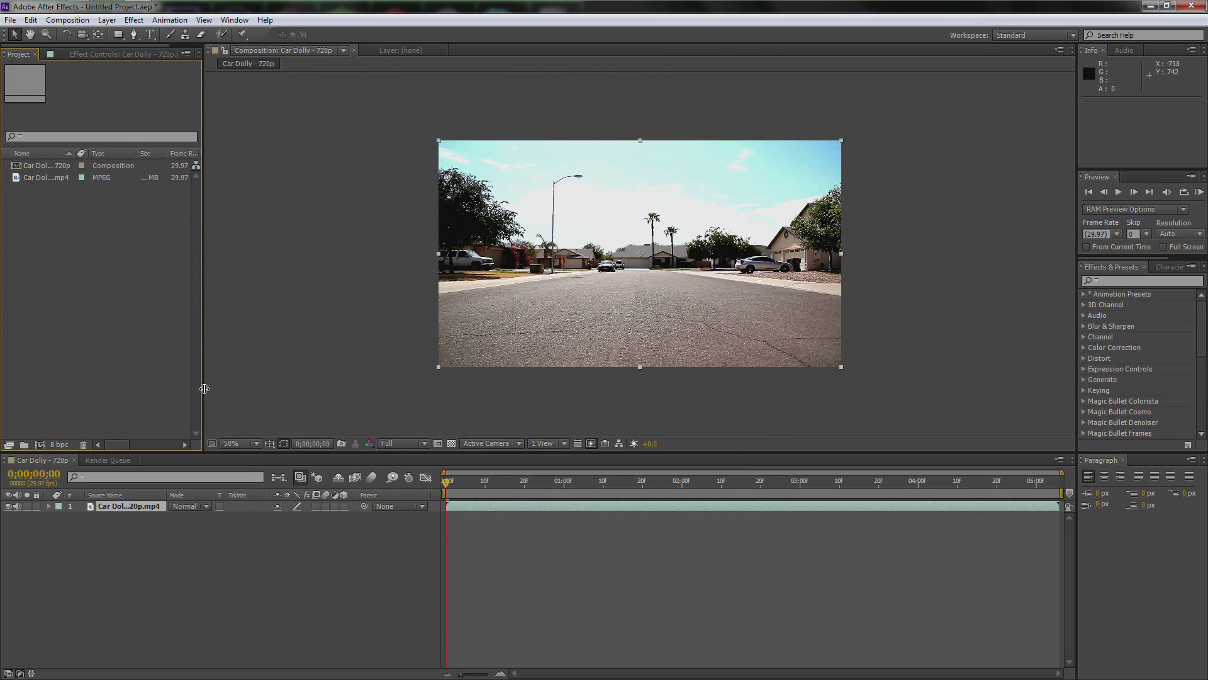
left_click(139, 507)
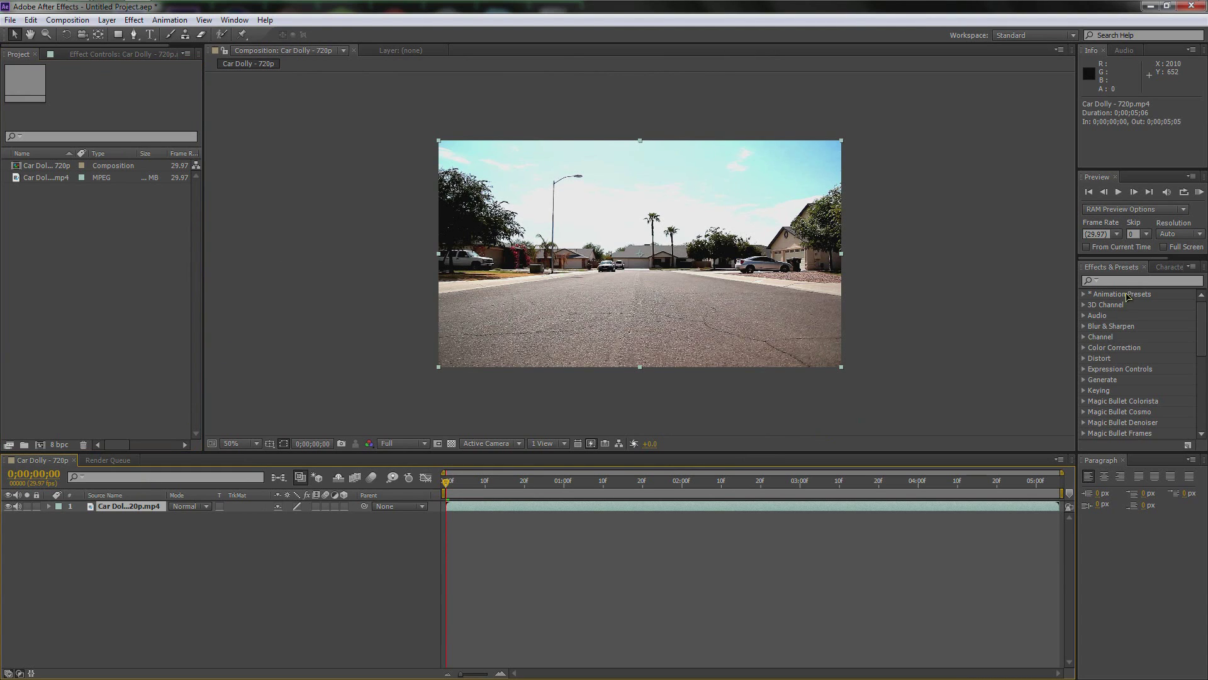
left_click(1123, 282)
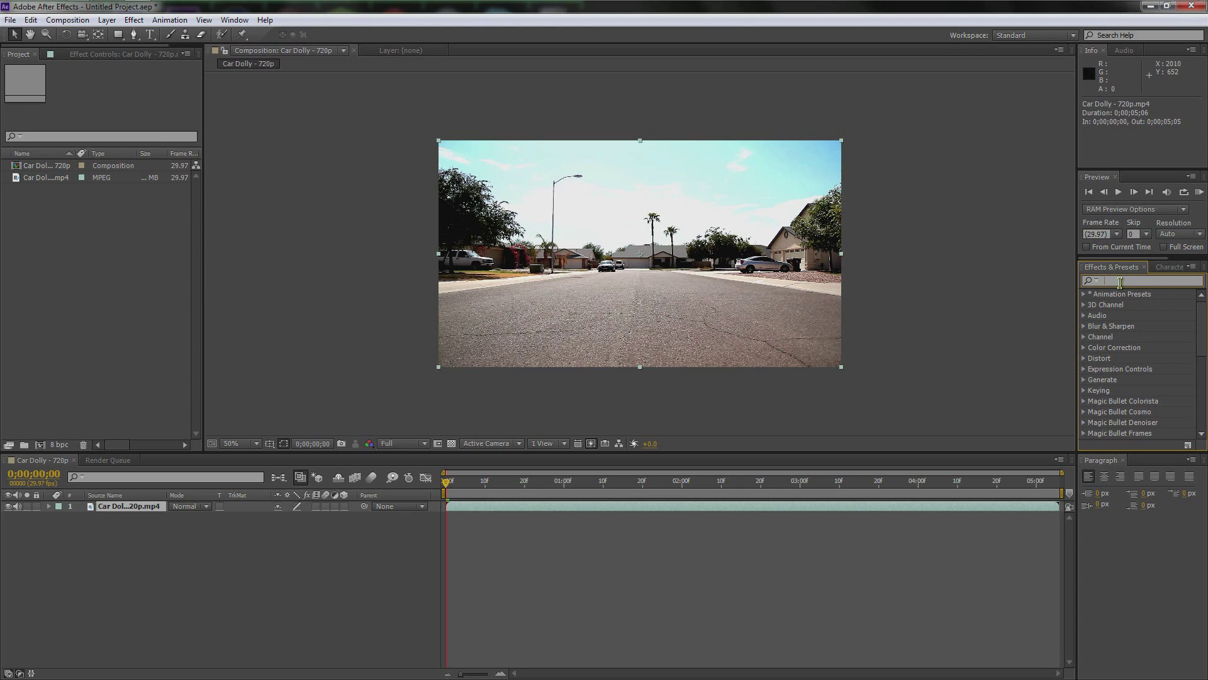
- Search effects for 'tracker' and apply 3D Camera Tracker to the Car Dolly - 720p layer
type("tracker")
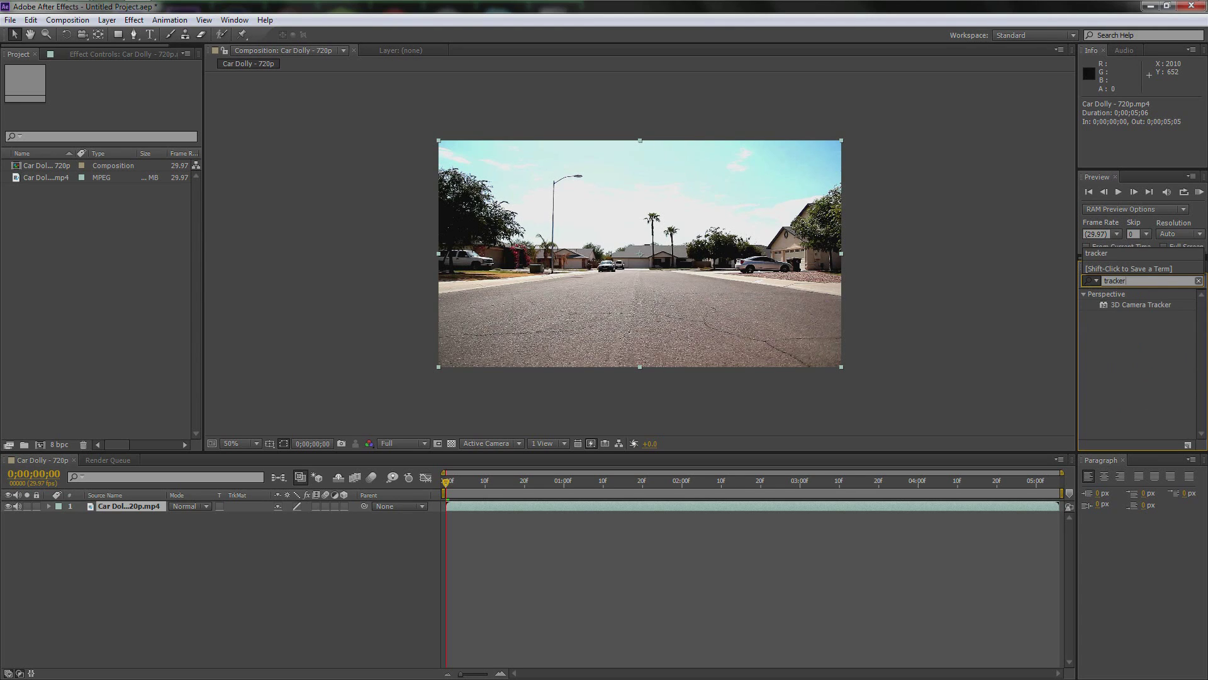
left_click_drag(1135, 309, 724, 284)
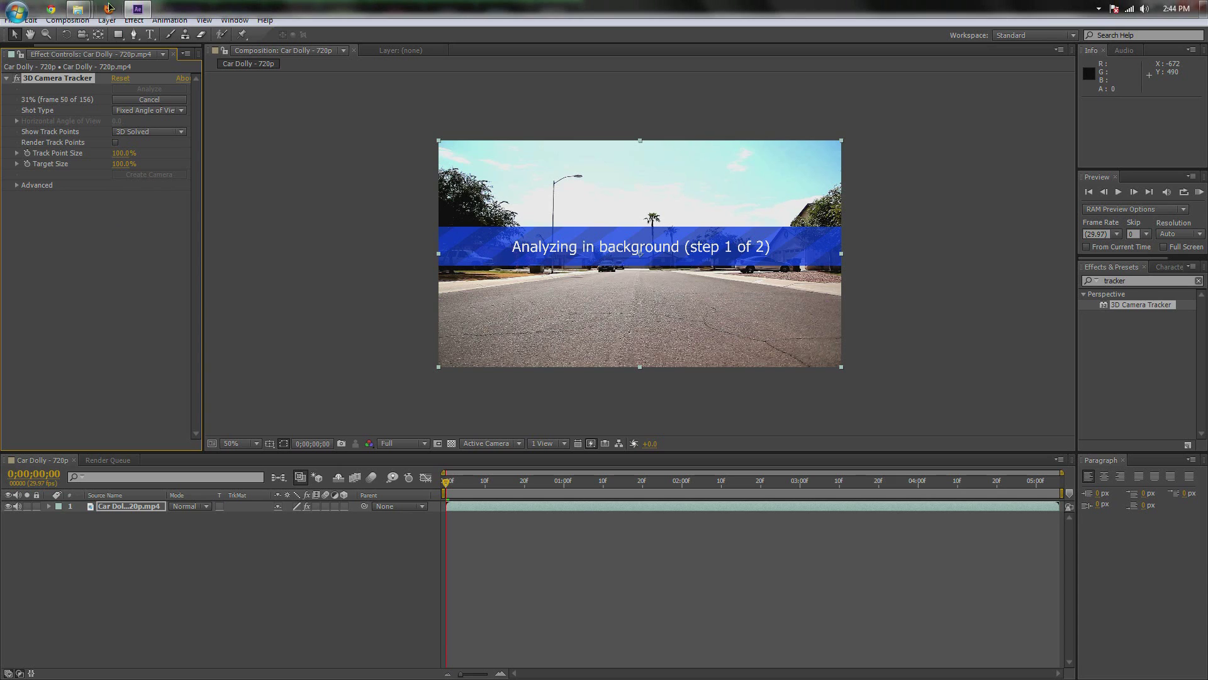
mouse_move(137, 11)
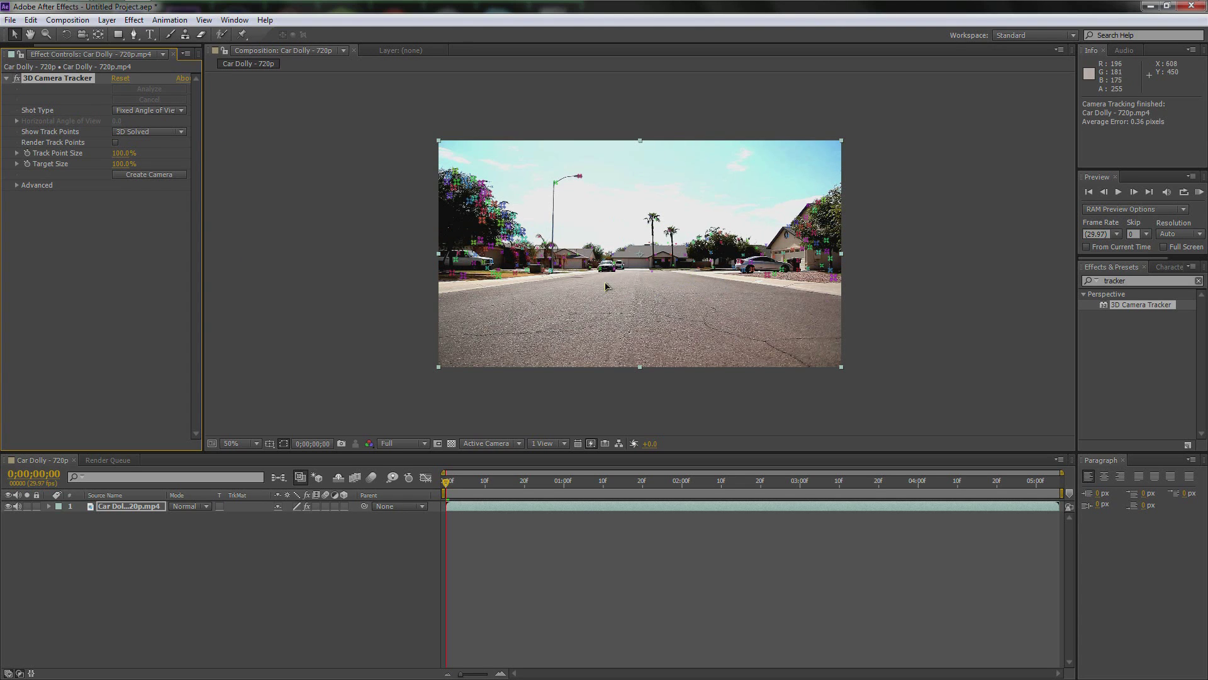
- View the solved track points on the road footage at 100% magnification
key("period")
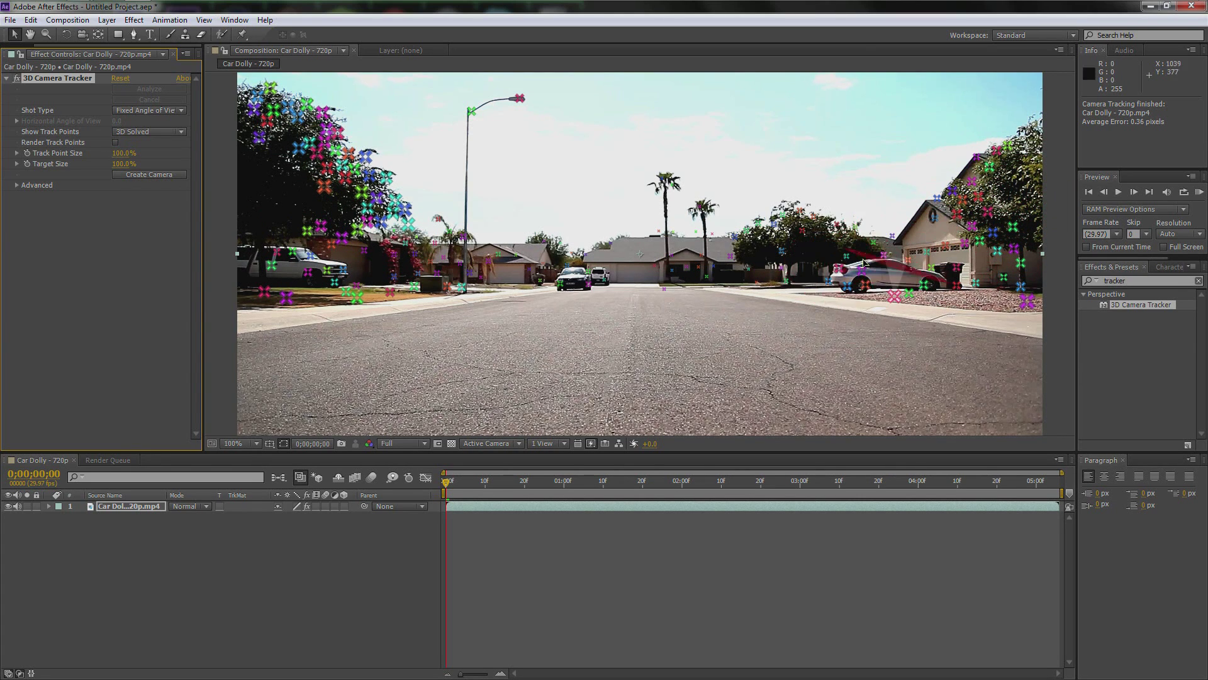
- Zoom the viewer to 200%, try selecting a small set of road track points, then clear it
left_click_drag(689, 484, 973, 484)
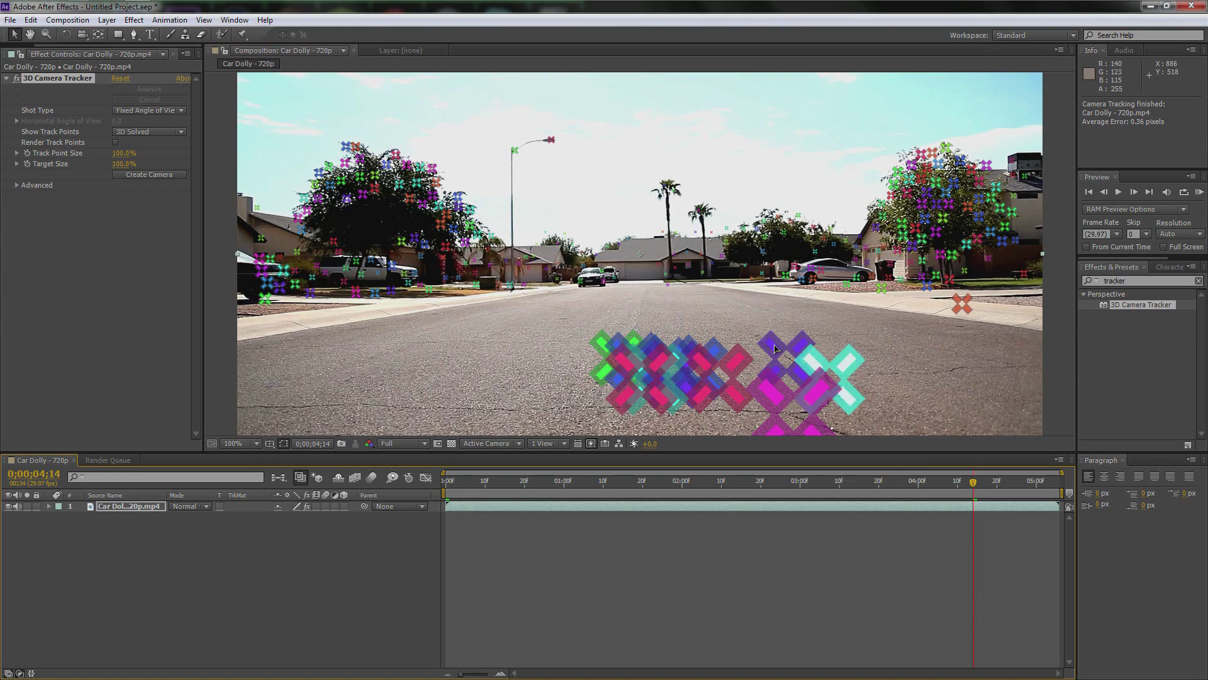
key("comma")
key("comma")
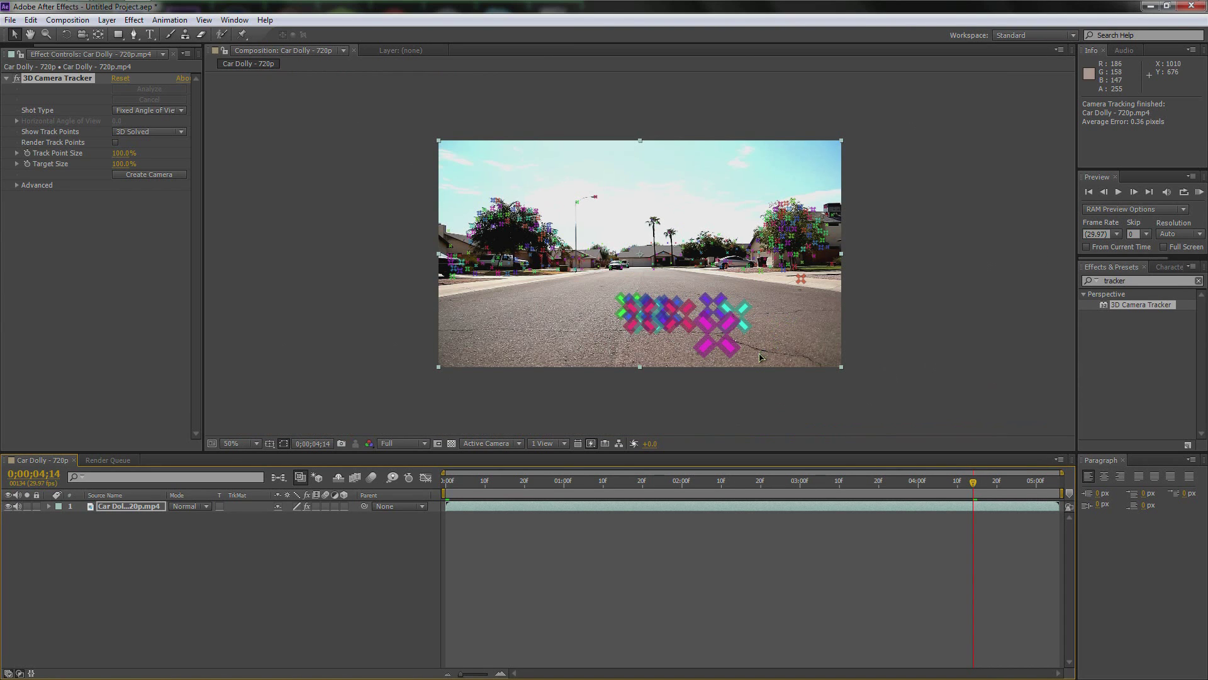
key("period")
key("period")
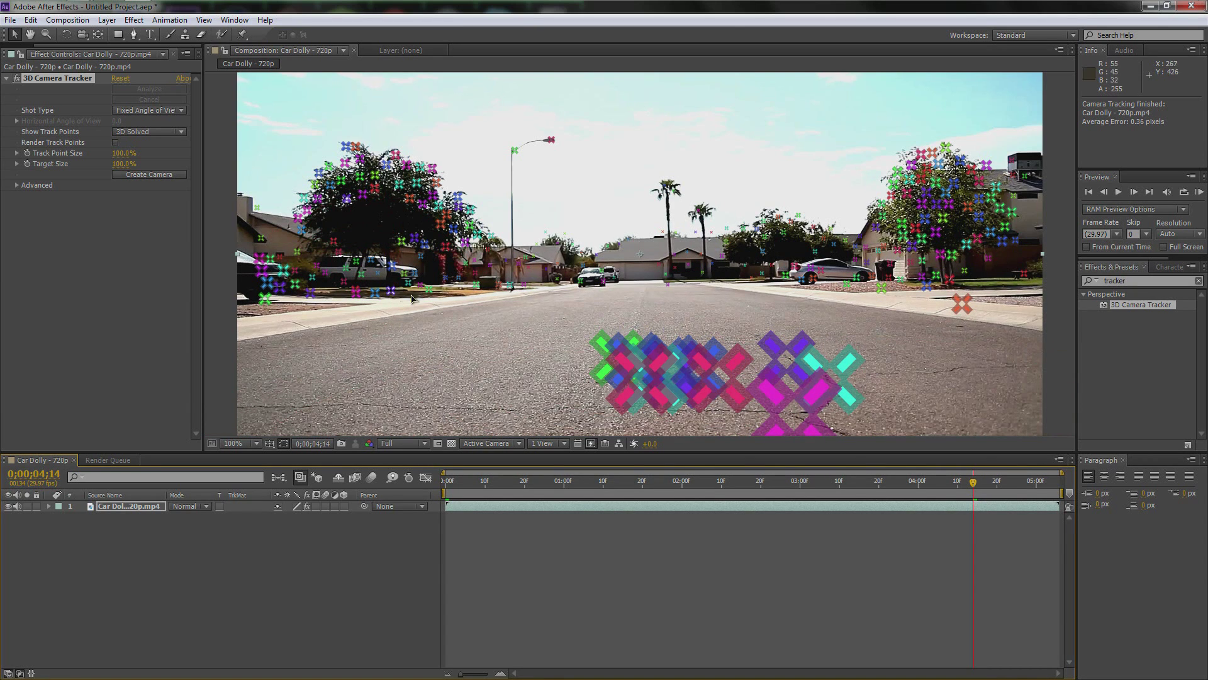
key("period")
key("h")
left_click_drag(360, 314, 550, 310)
key("v")
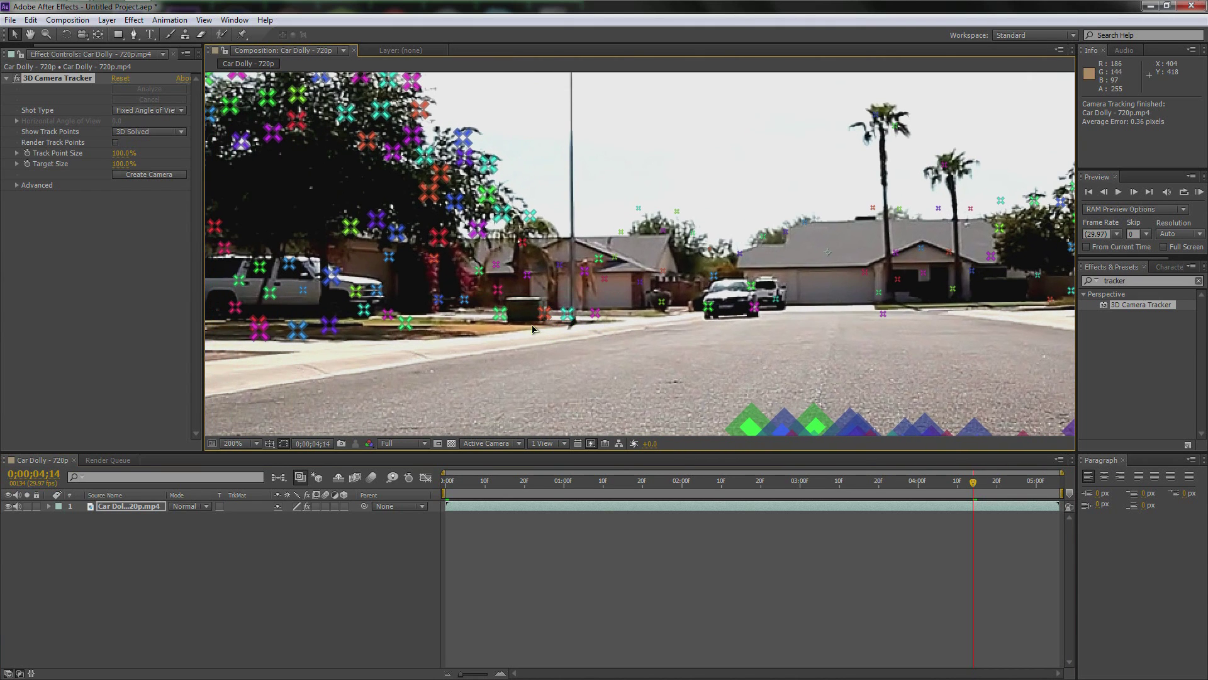
left_click_drag(543, 328, 599, 324)
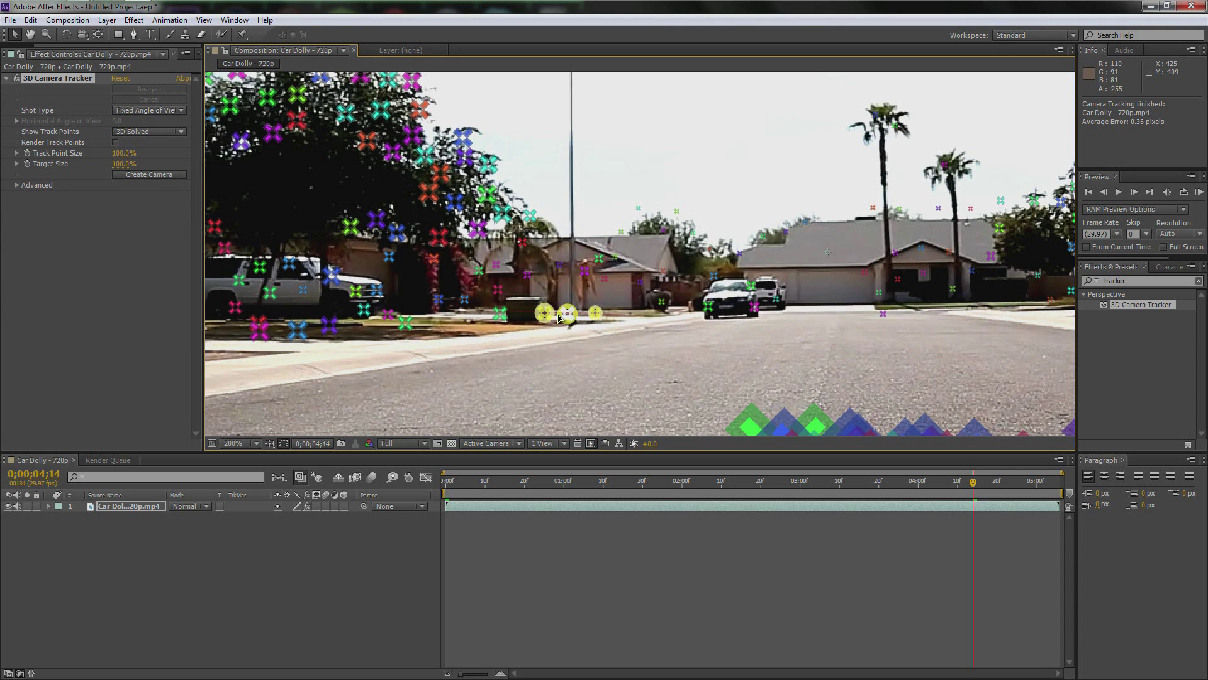
right_click(559, 318)
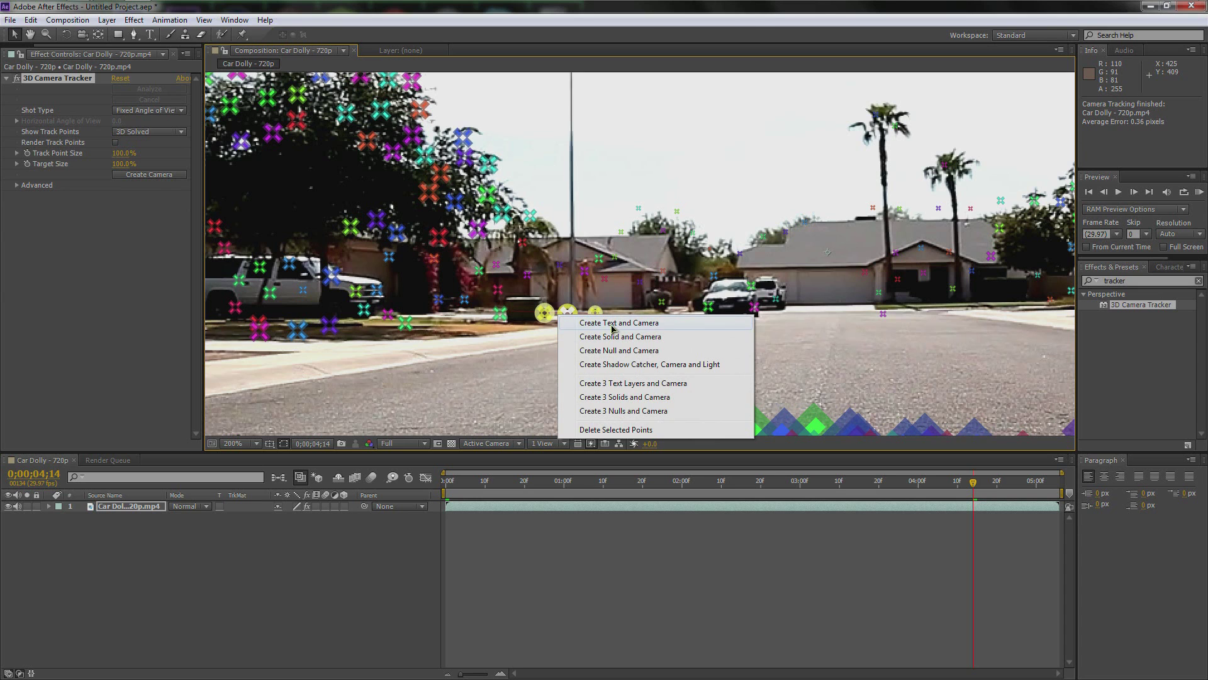
left_click(545, 339)
- Select a wider group of road track points so the target lies flat on the road
scroll(666, 337, "down", 2)
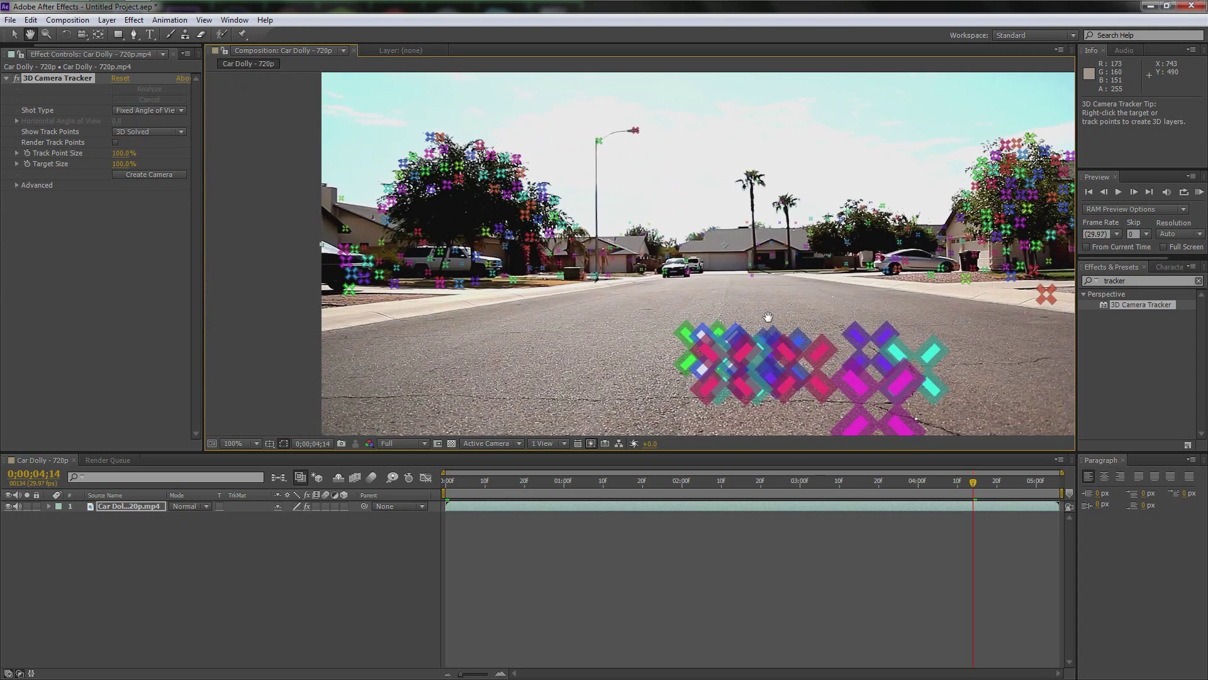
left_click_drag(768, 318, 701, 271)
key("v")
mouse_move(630, 409)
left_mouse_down()
mouse_move(709, 263)
mouse_move(572, 334)
mouse_move(604, 384)
left_mouse_up()
mouse_move(664, 363)
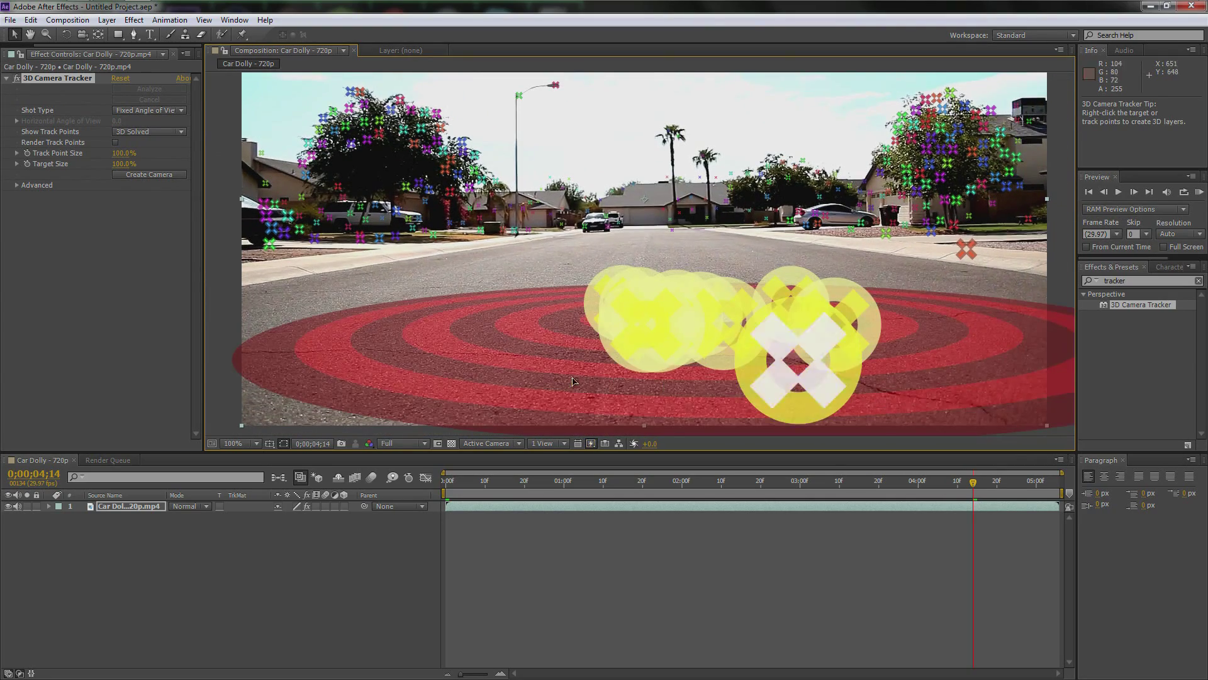
scroll(666, 353, "right", 2)
scroll(667, 340, "down", 1)
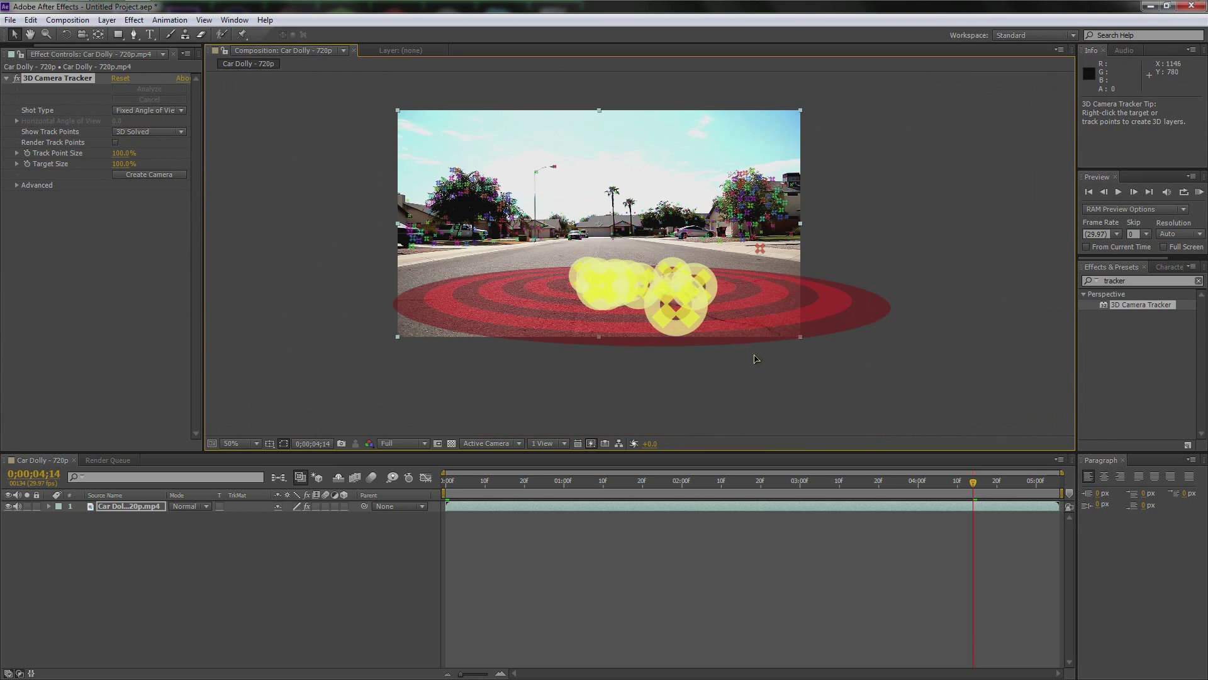
scroll(669, 328, "up", 1)
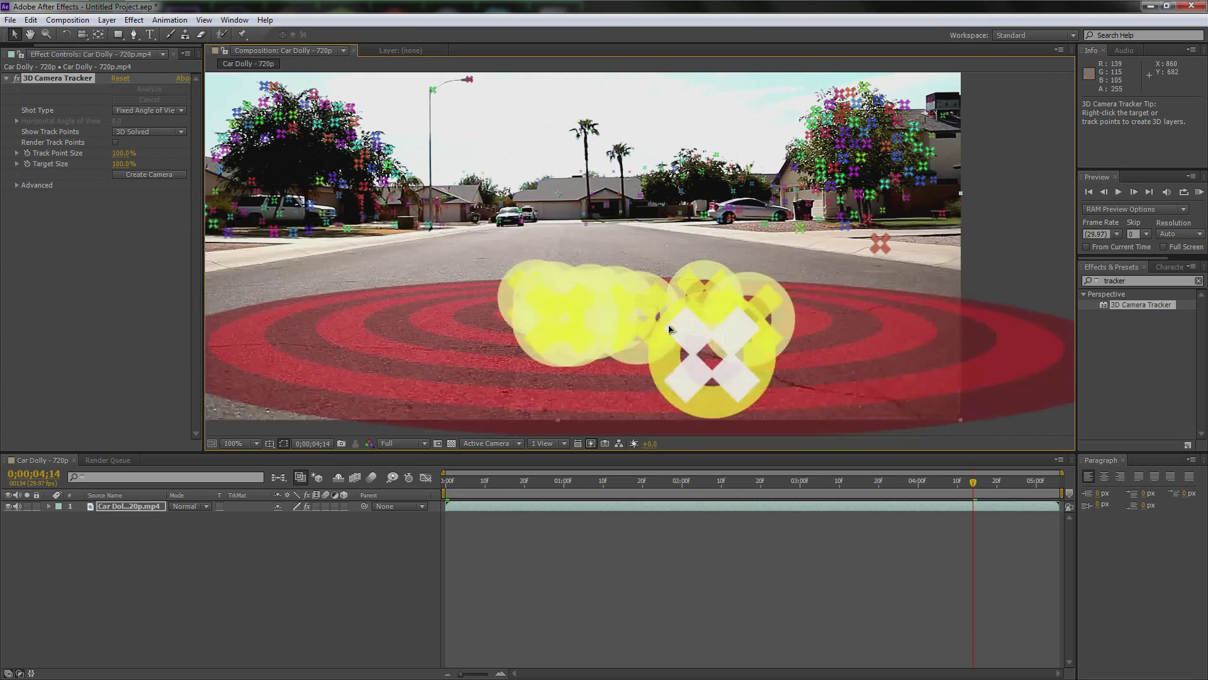
- Create a shadow catcher, camera and light, plus a Text layer at the road target
right_click(621, 353)
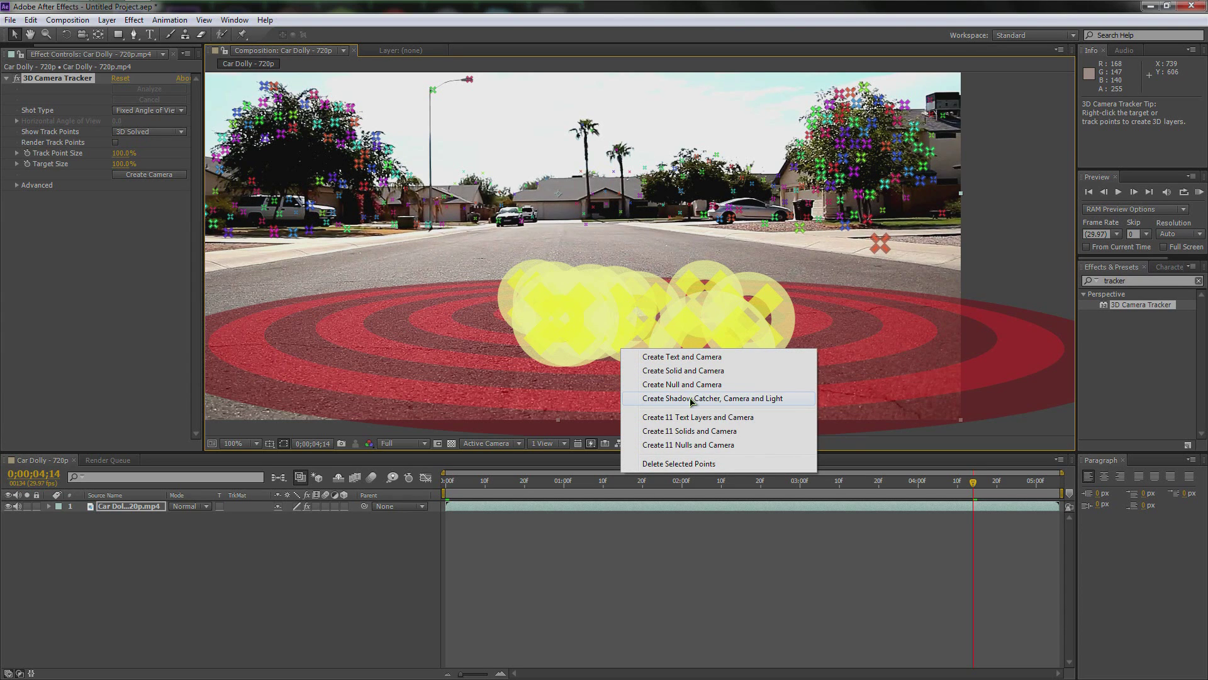
left_click(741, 404)
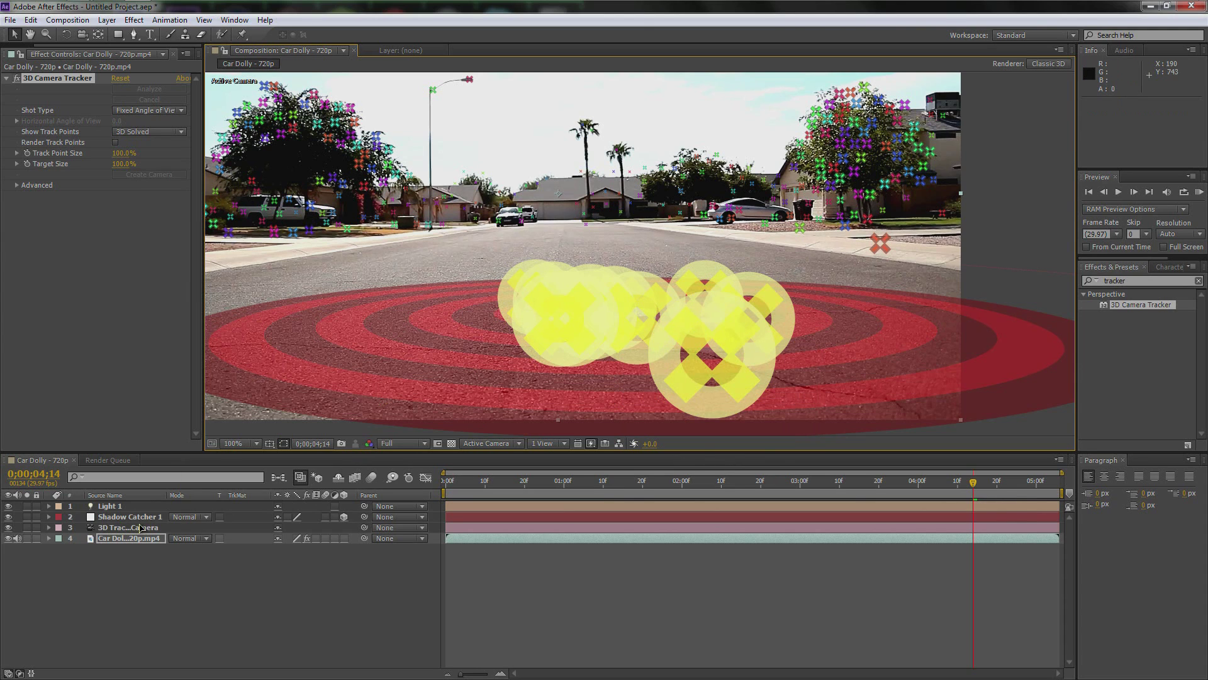
right_click(620, 346)
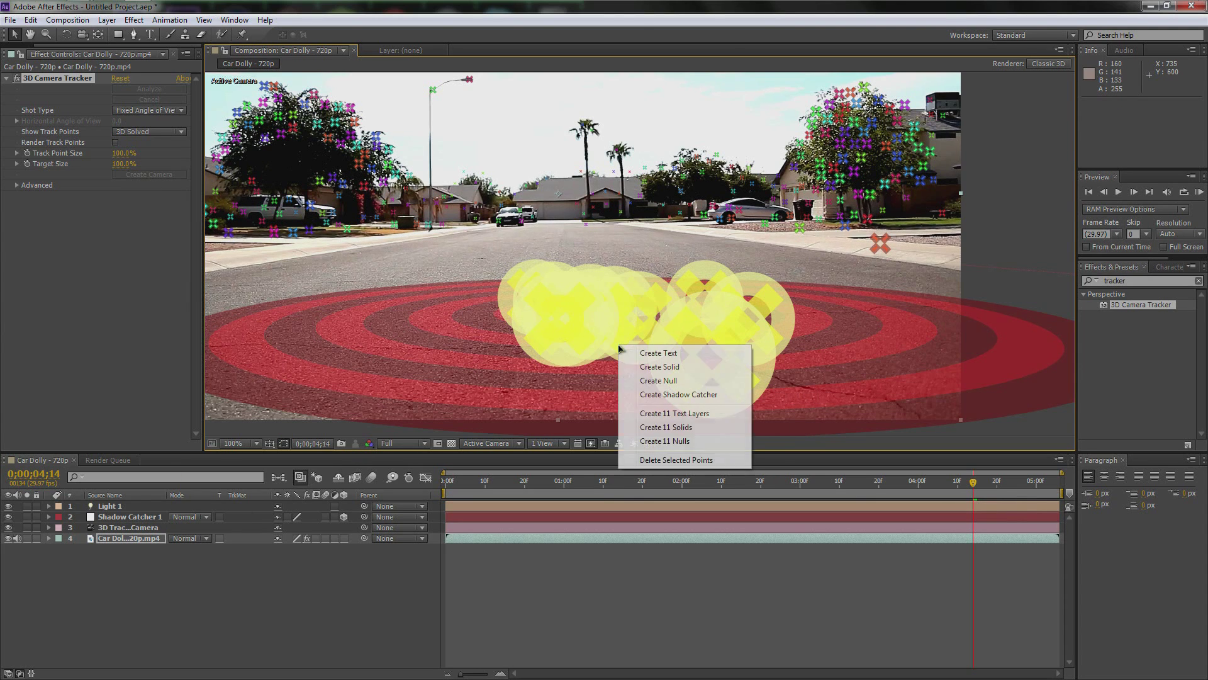
left_click(659, 355)
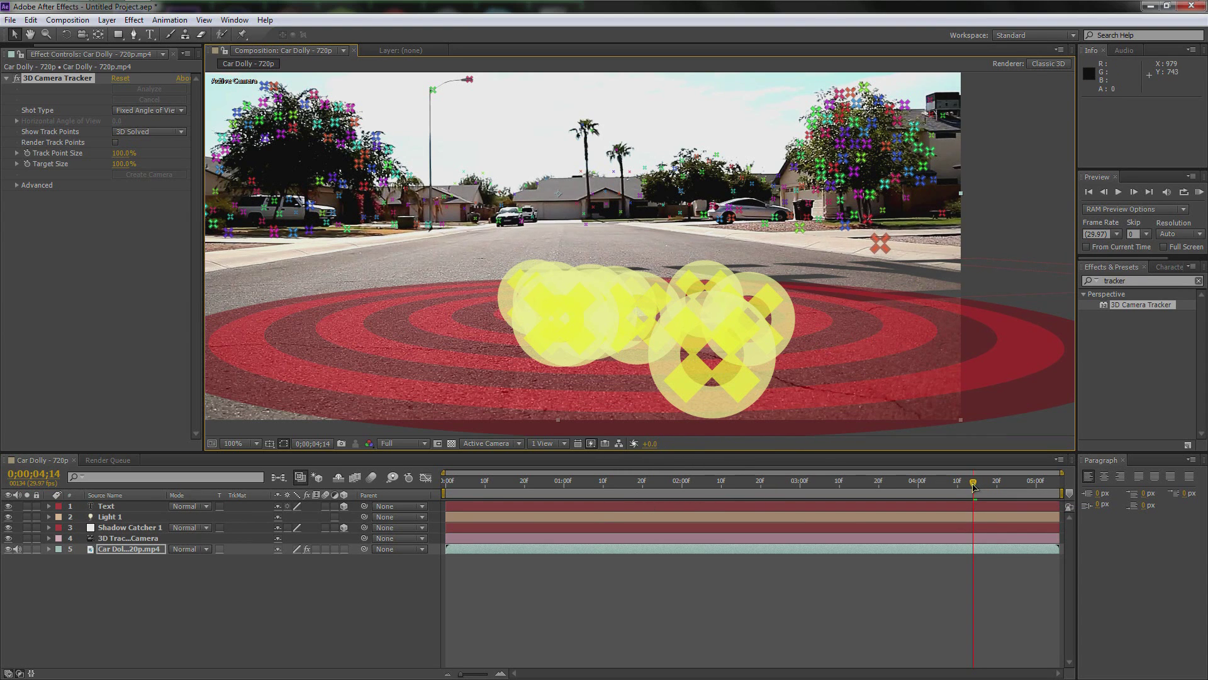
- Start the work area at 0;00;02;26 and play a RAM preview
left_click_drag(974, 494, 882, 501)
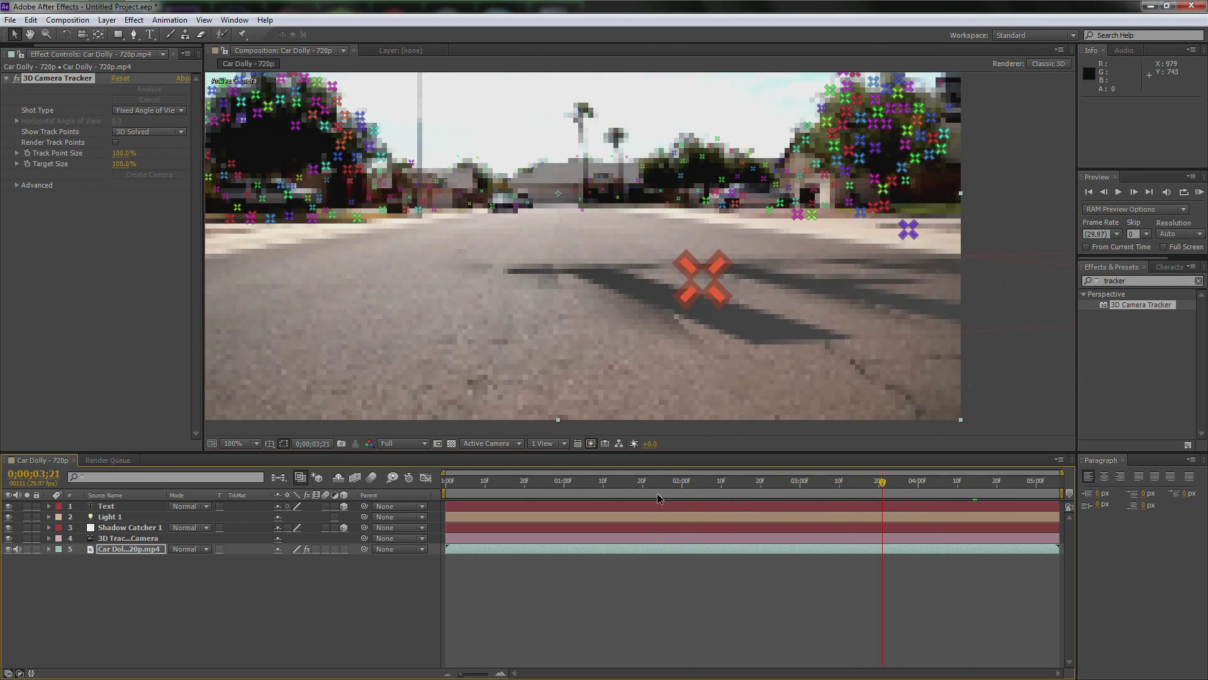
left_click_drag(442, 494, 782, 494)
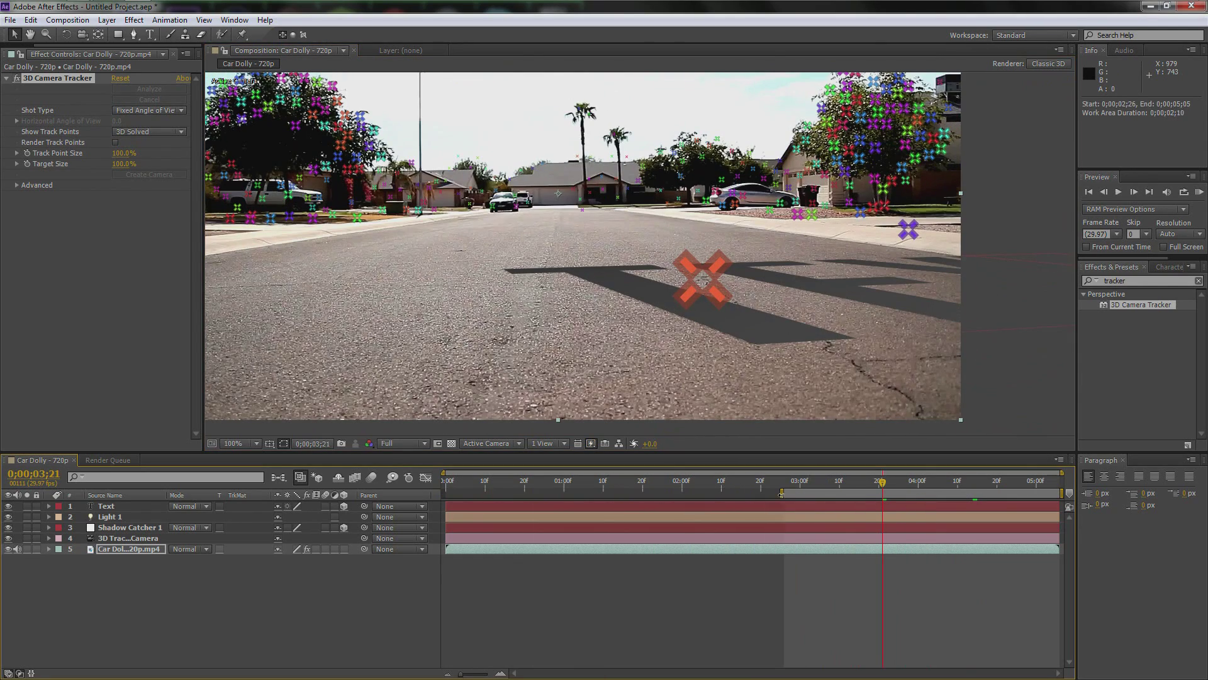
key("KP_0")
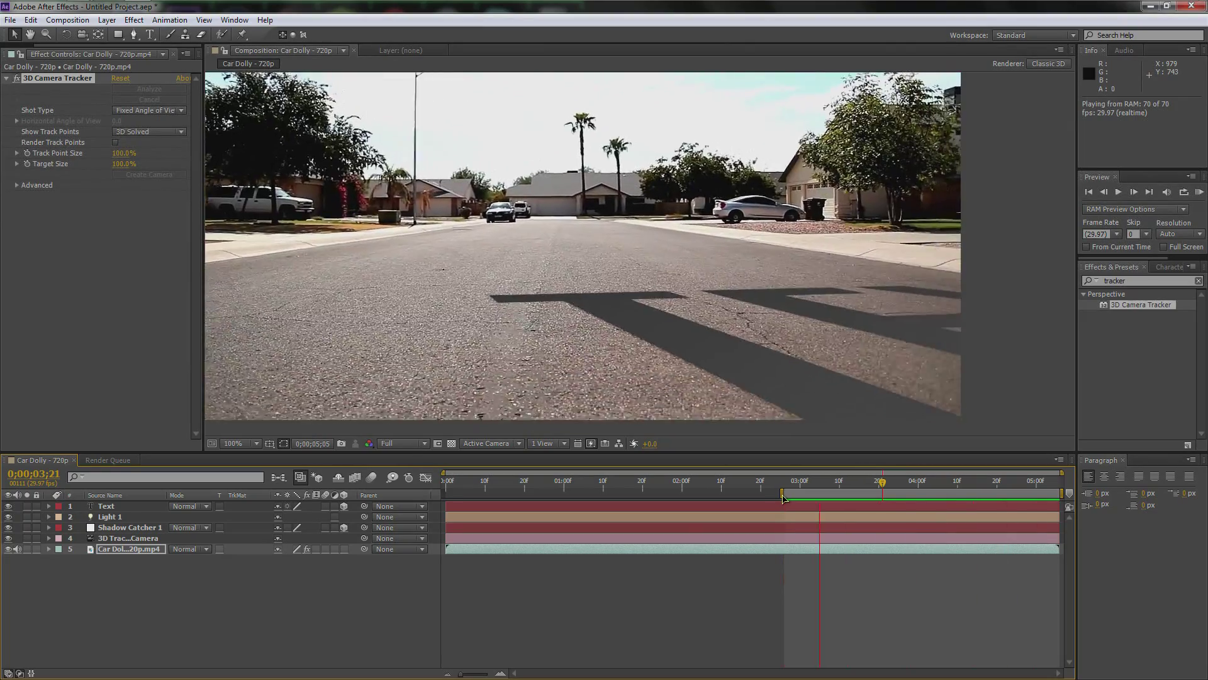
- Stop the preview, return to 0;00;03;12 and expand the Text layer's properties
key("space")
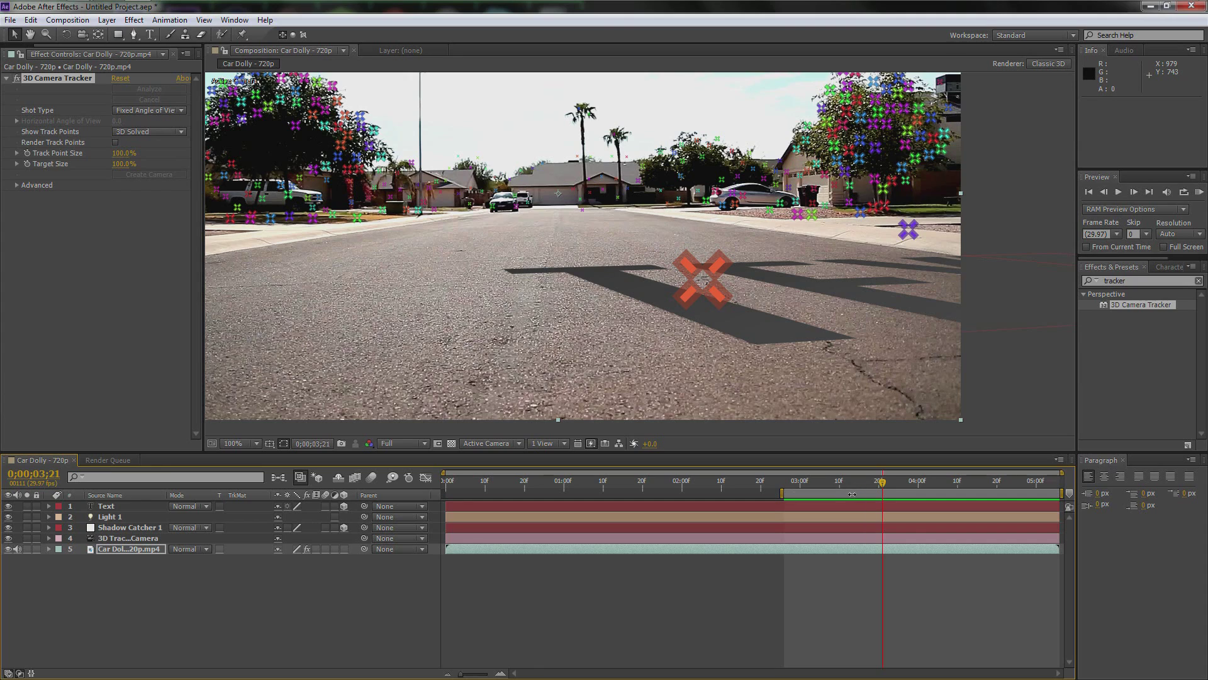
left_click_drag(889, 487, 848, 486)
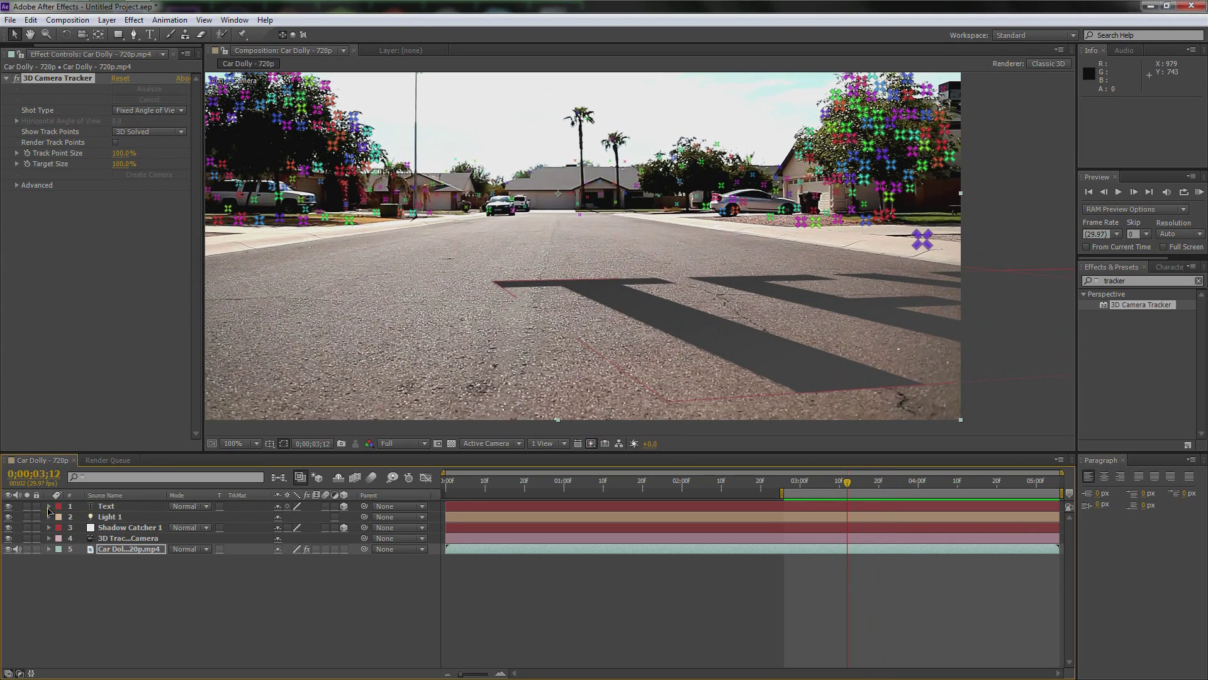
left_click(48, 507)
- Set the Text layer's Scale to 100%, then enlarge it to 357%
left_click(60, 528)
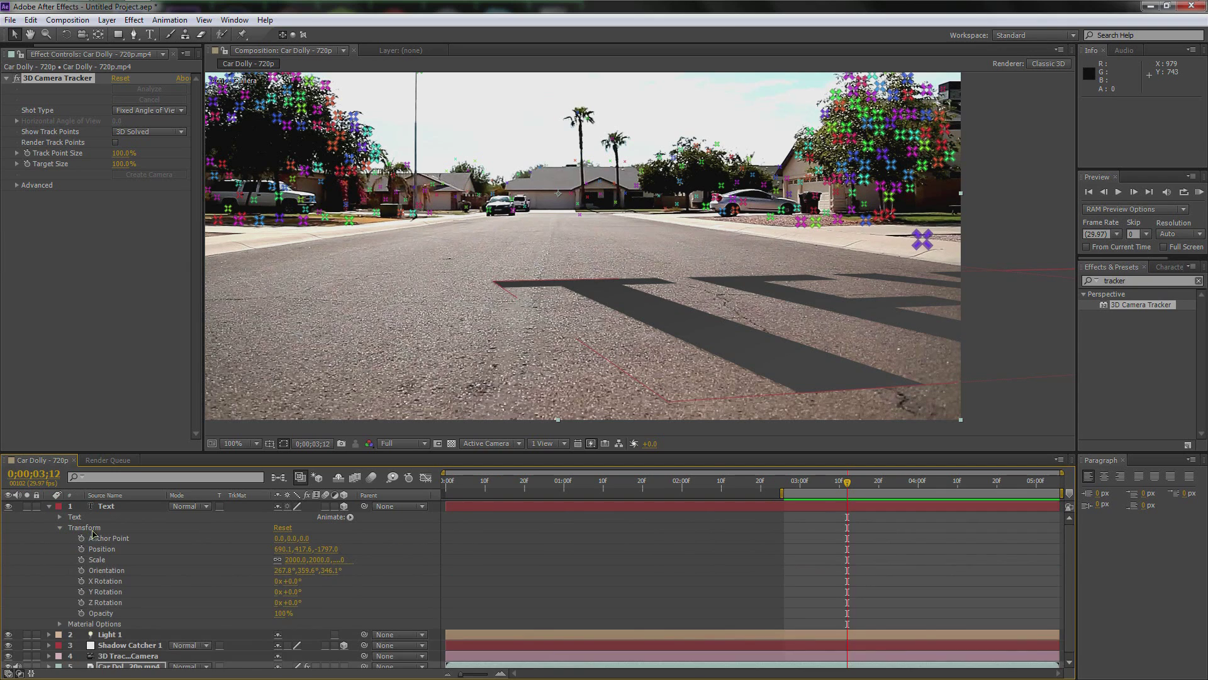
left_click(124, 561)
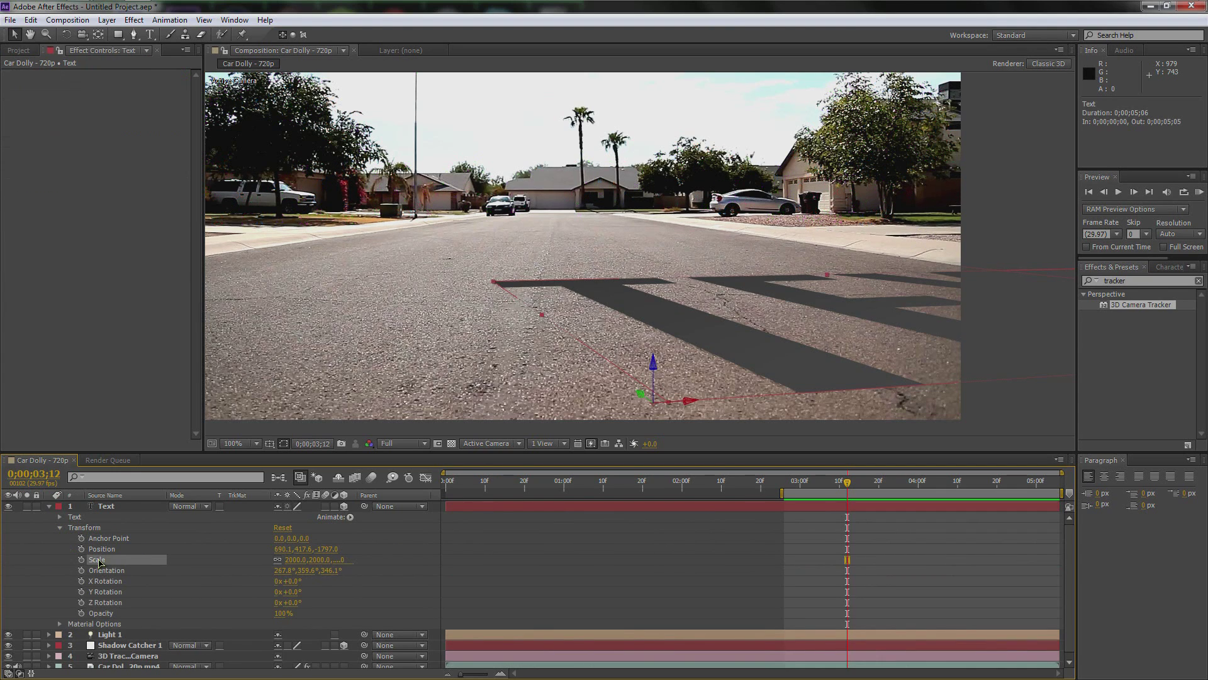
left_click(292, 559)
type("100")
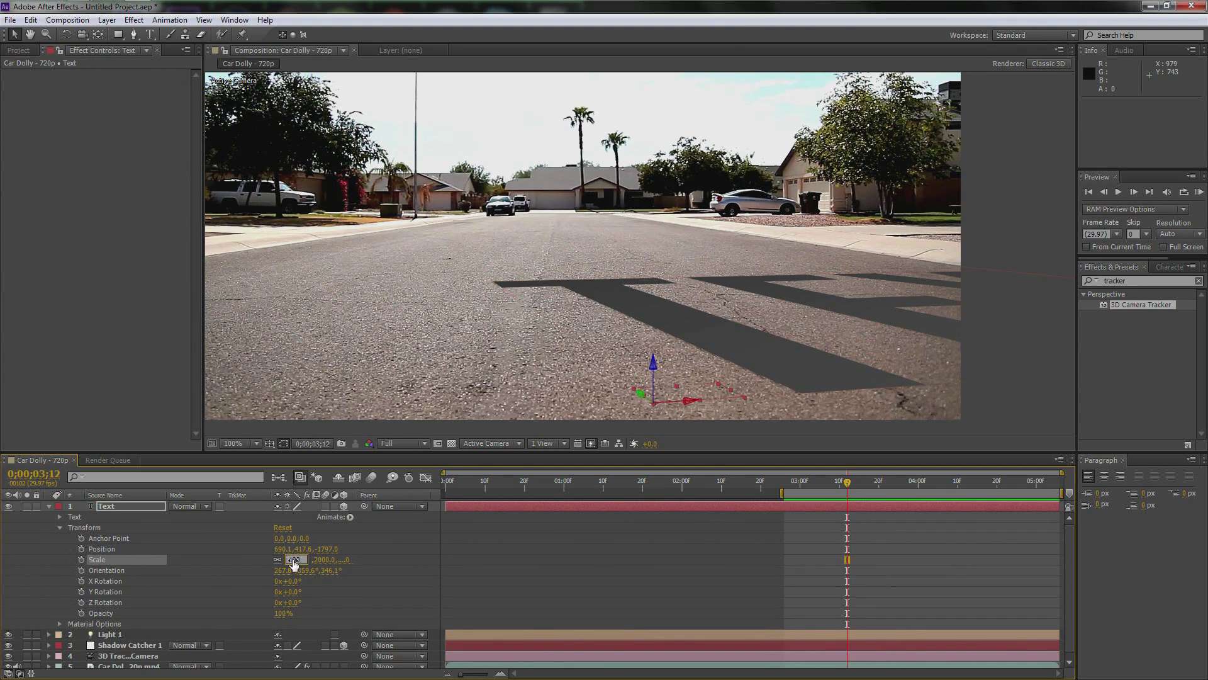
key("Return")
left_click_drag(289, 565, 447, 560)
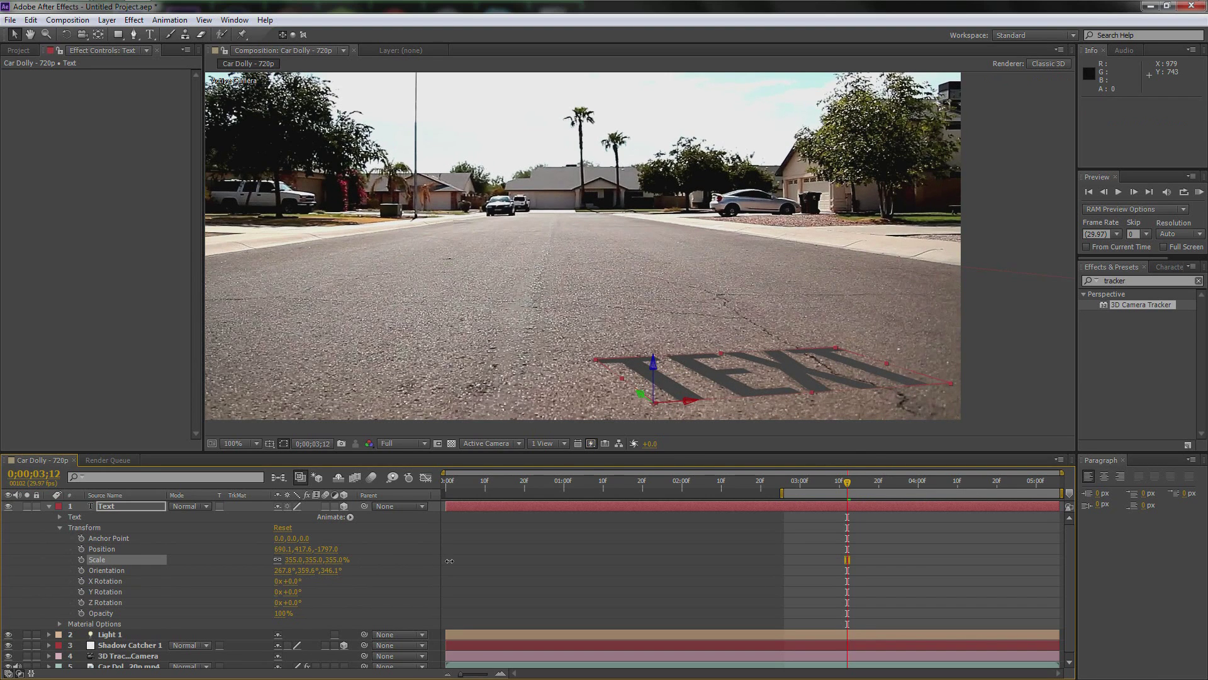
- Reset the Text layer's Orientation to 0°, 0°, 0° so TEXT stands upright
left_click(116, 571)
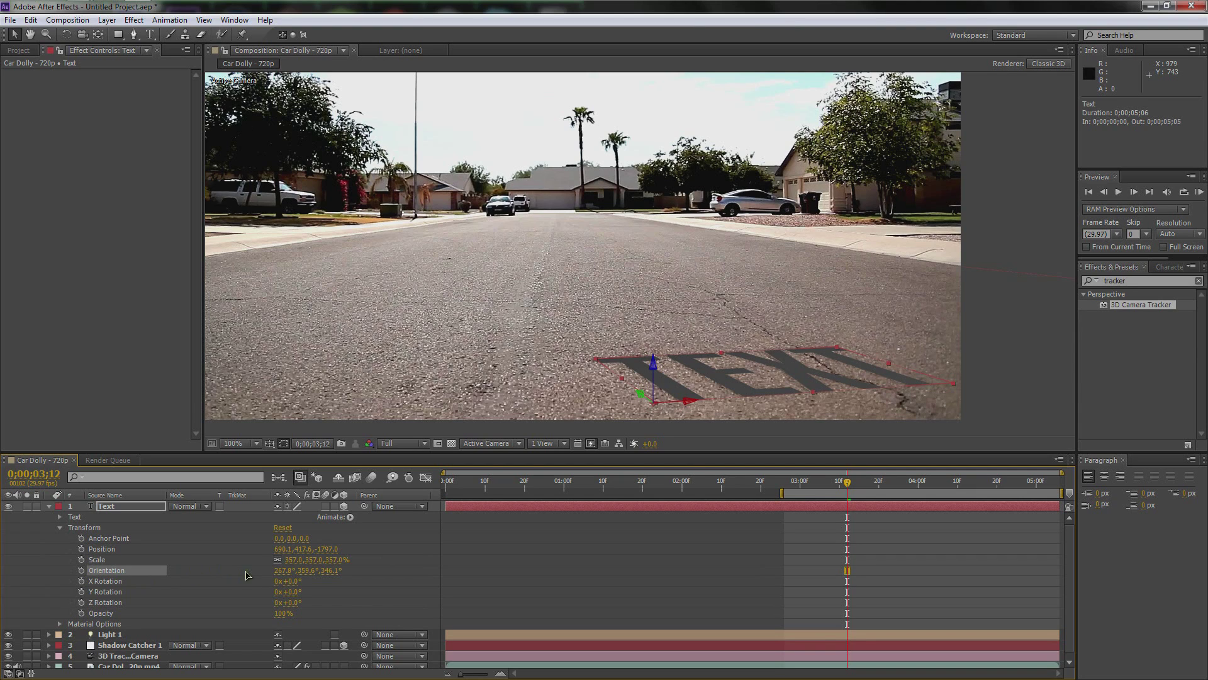
left_click(281, 572)
key("Return")
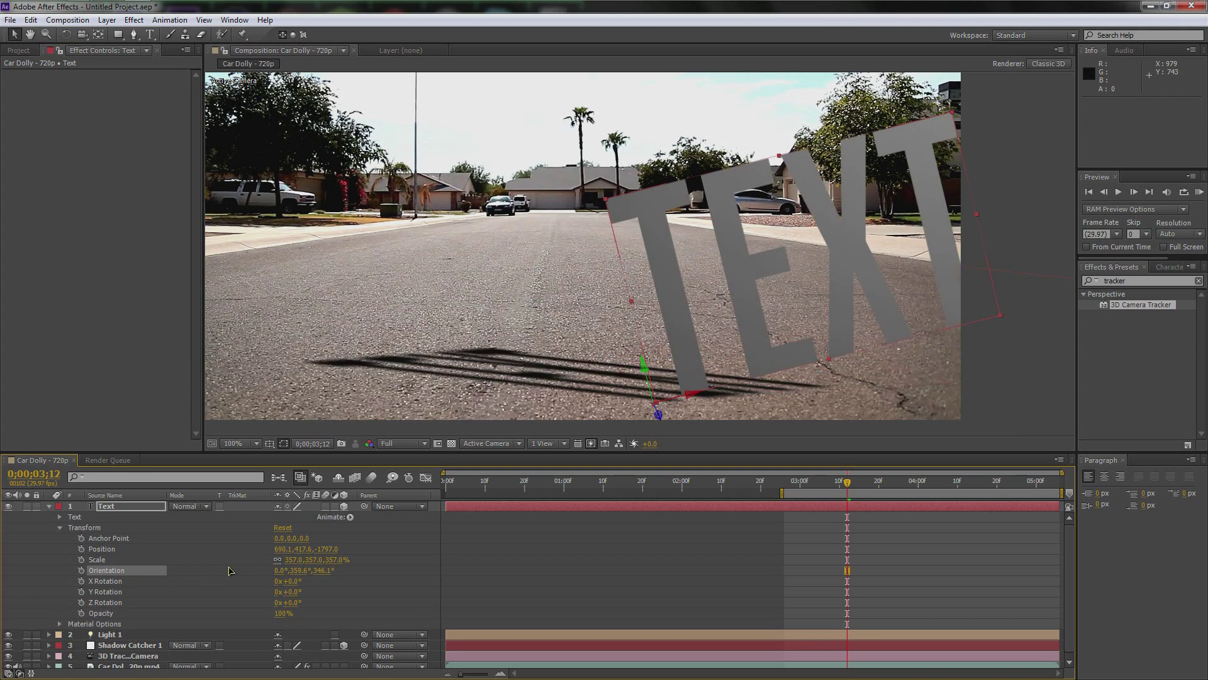
left_click(304, 570)
type("0")
key("Tab")
type("0")
key("Return")
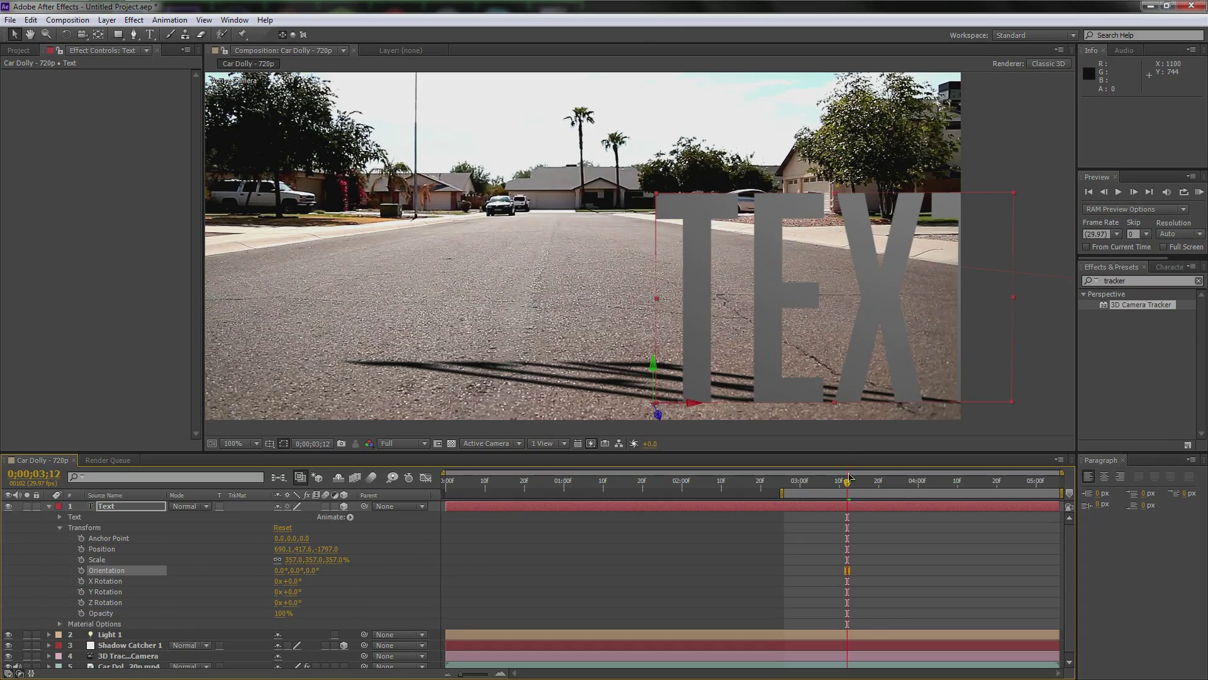
mouse_move(879, 491)
left_mouse_down()
mouse_move(944, 491)
mouse_move(838, 498)
mouse_move(913, 499)
mouse_move(888, 503)
left_mouse_up()
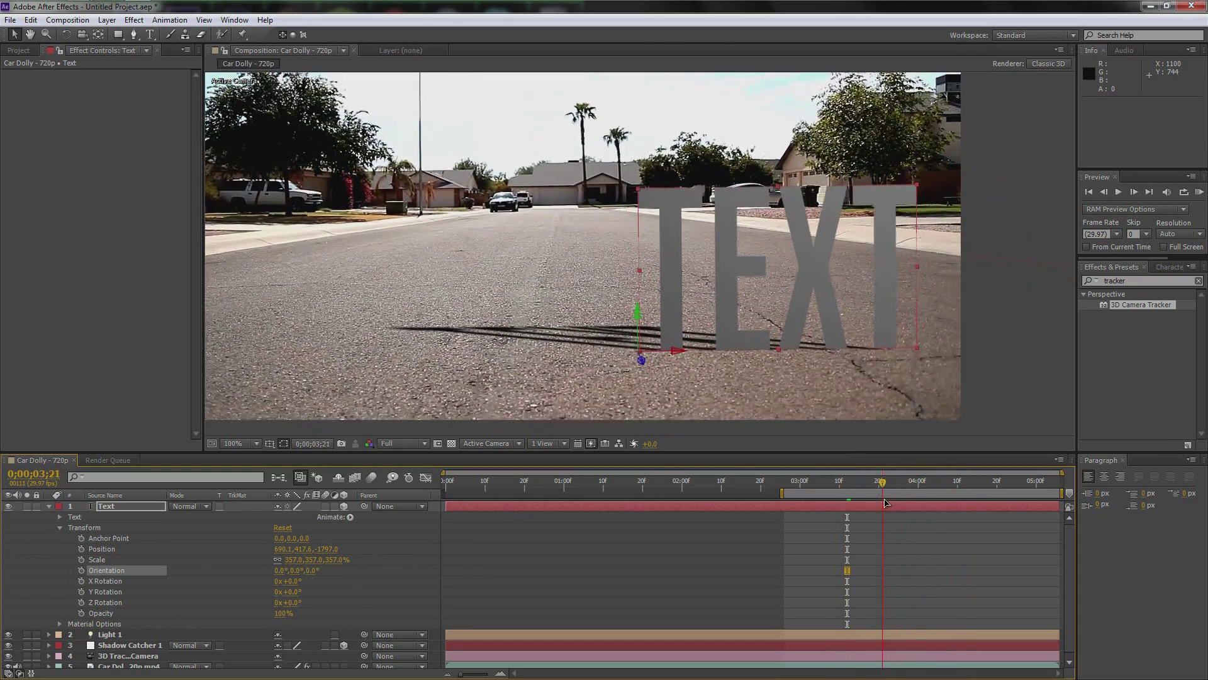
left_click(507, 267)
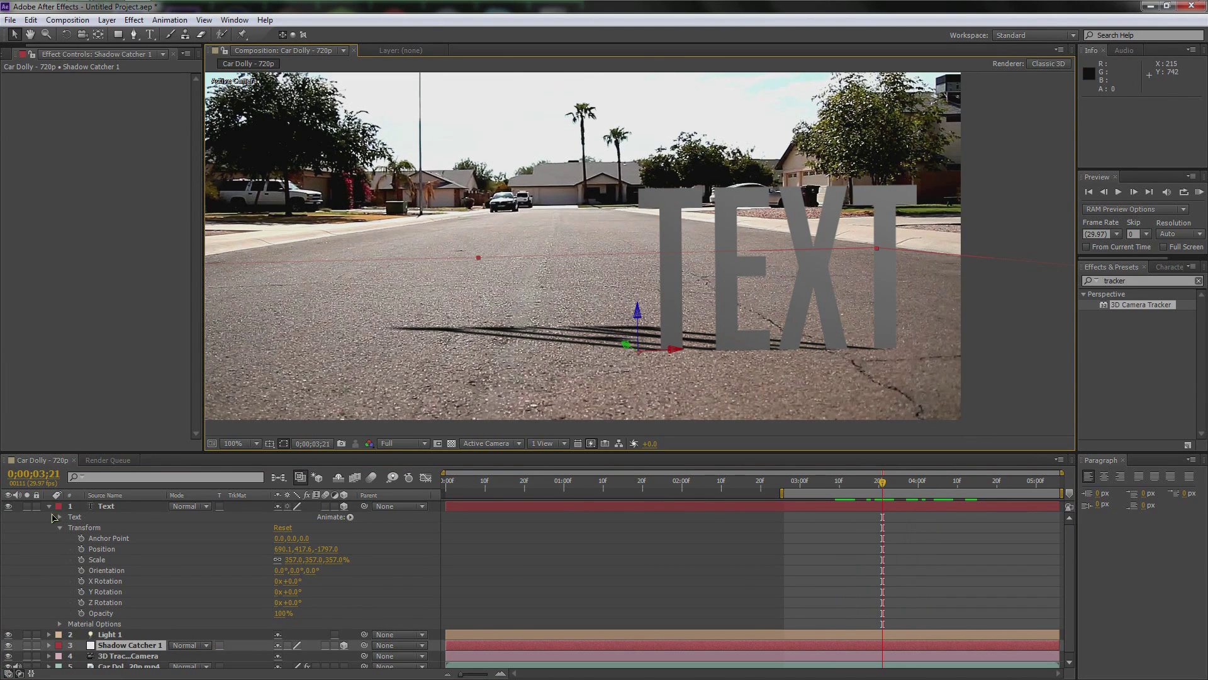
- Select Light 1 and switch the viewer to Custom View 1
scroll(94, 645, "down", 1)
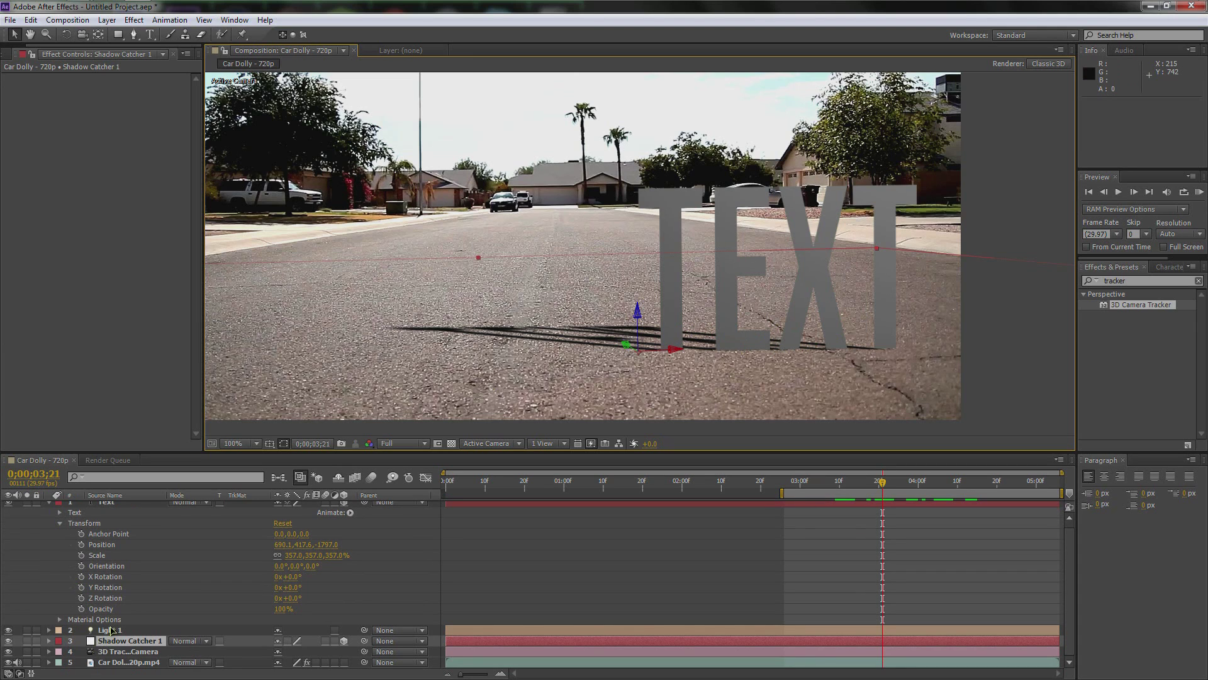
left_click(111, 630)
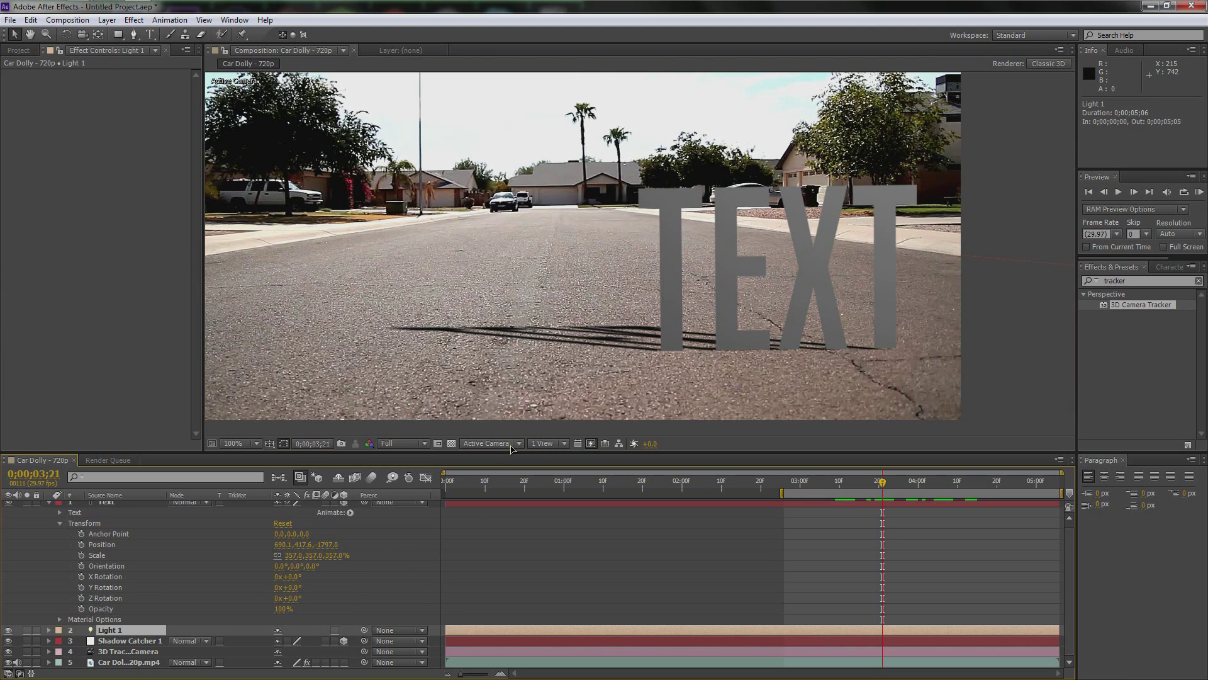
left_click(491, 443)
left_click(502, 446)
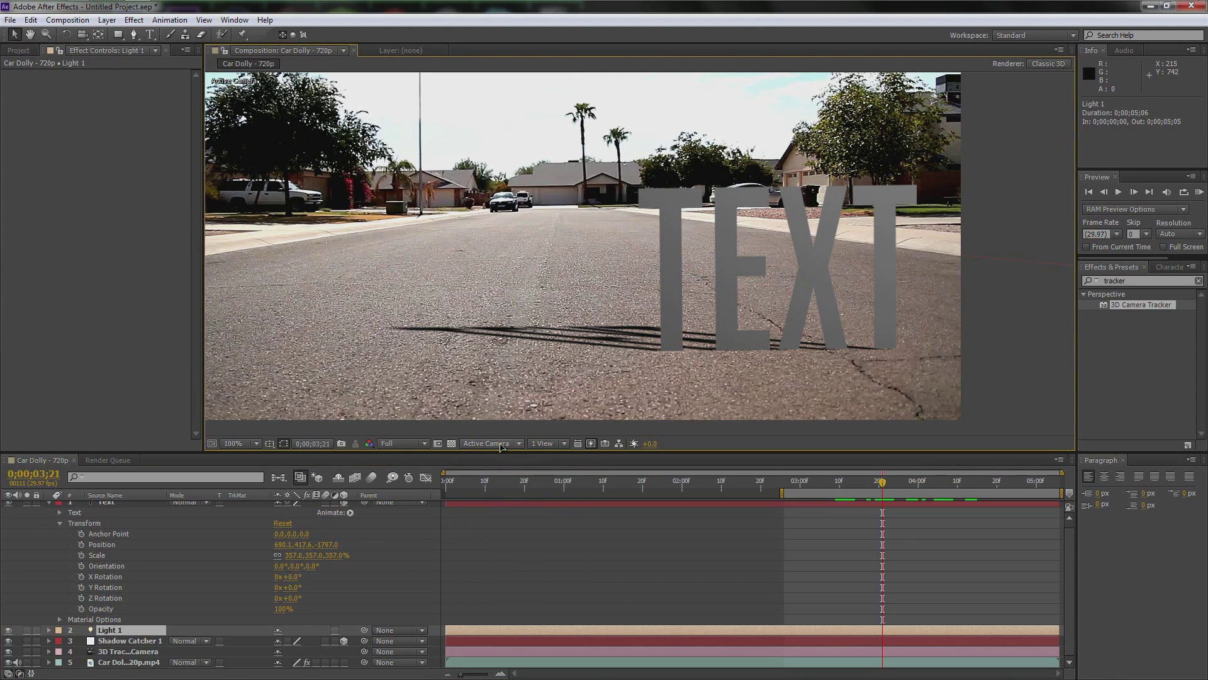
left_click(502, 445)
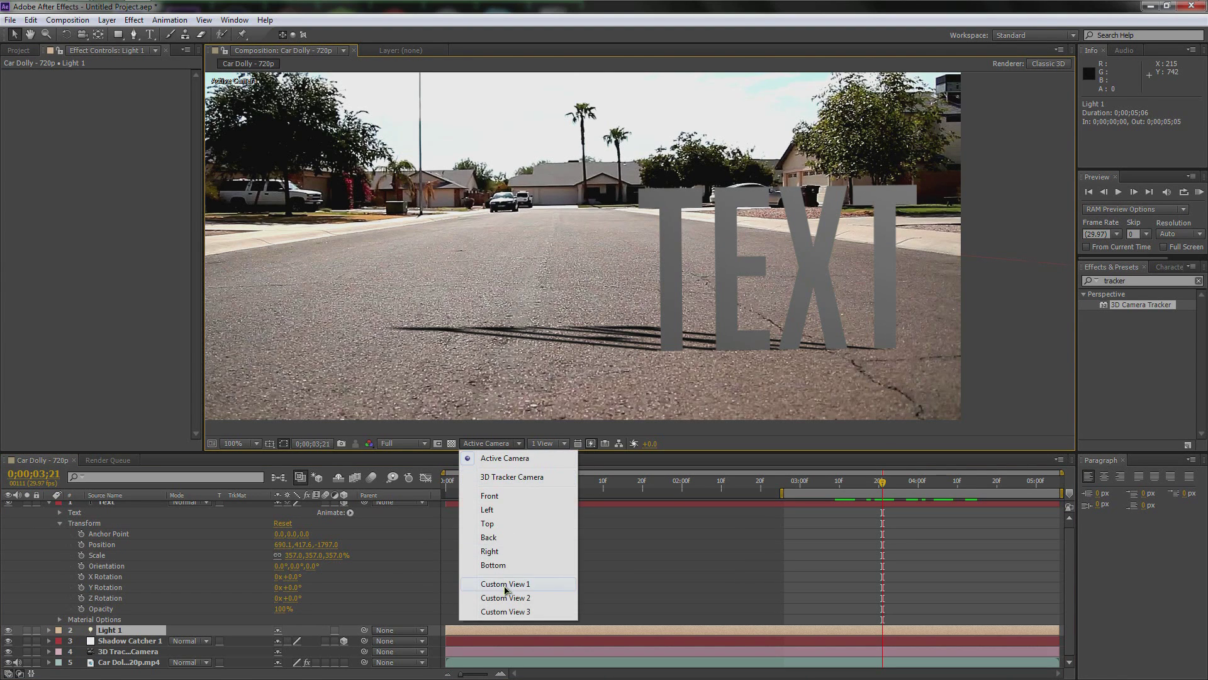
left_click(504, 585)
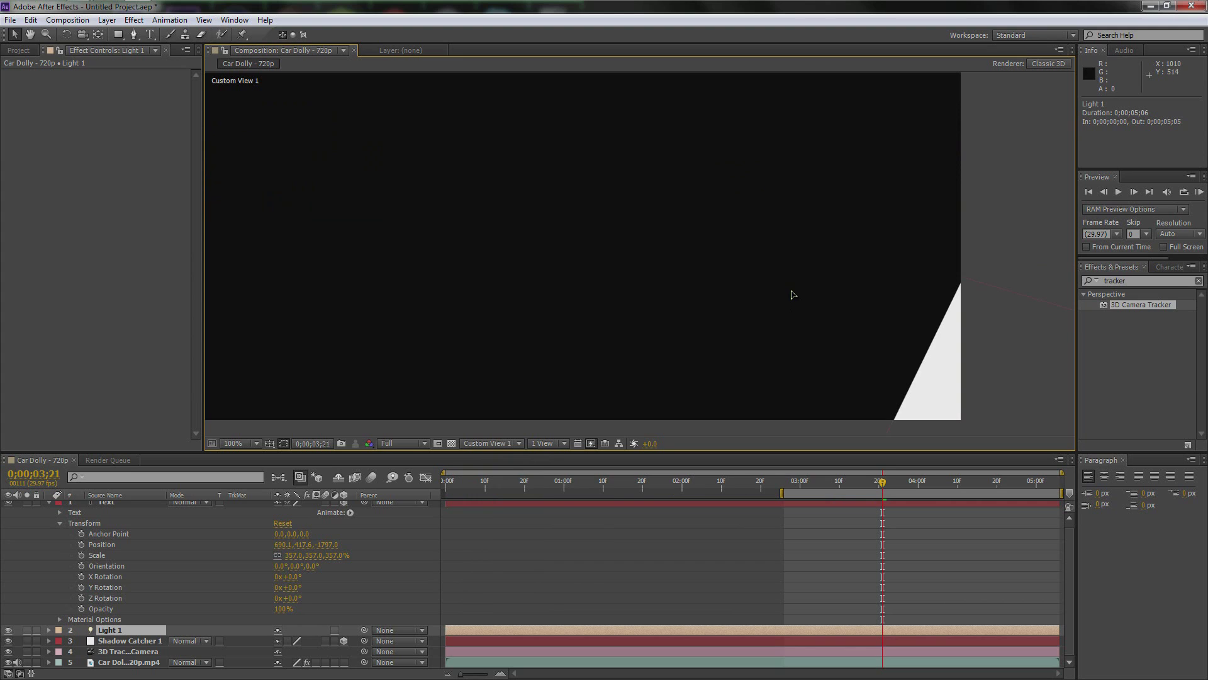
- Move Light 1 over the shadow catcher plane and fine-tune its position
scroll(793, 294, "down", 4)
left_click_drag(836, 297, 782, 269)
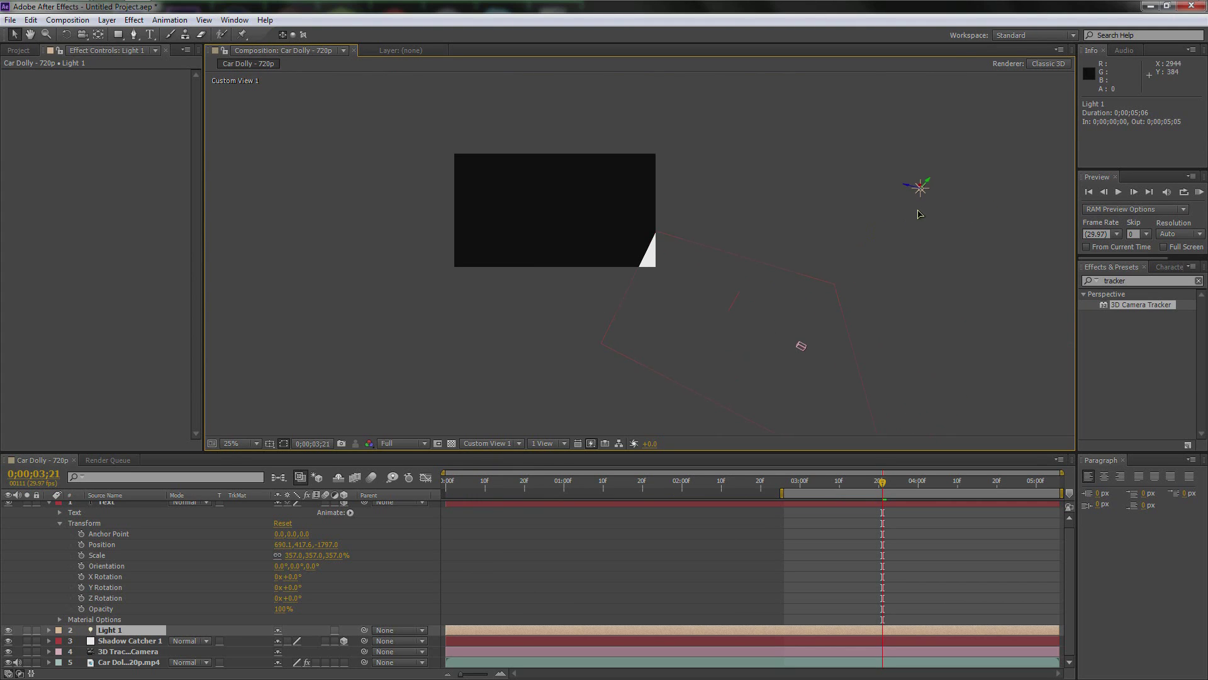
left_click_drag(921, 196, 711, 302)
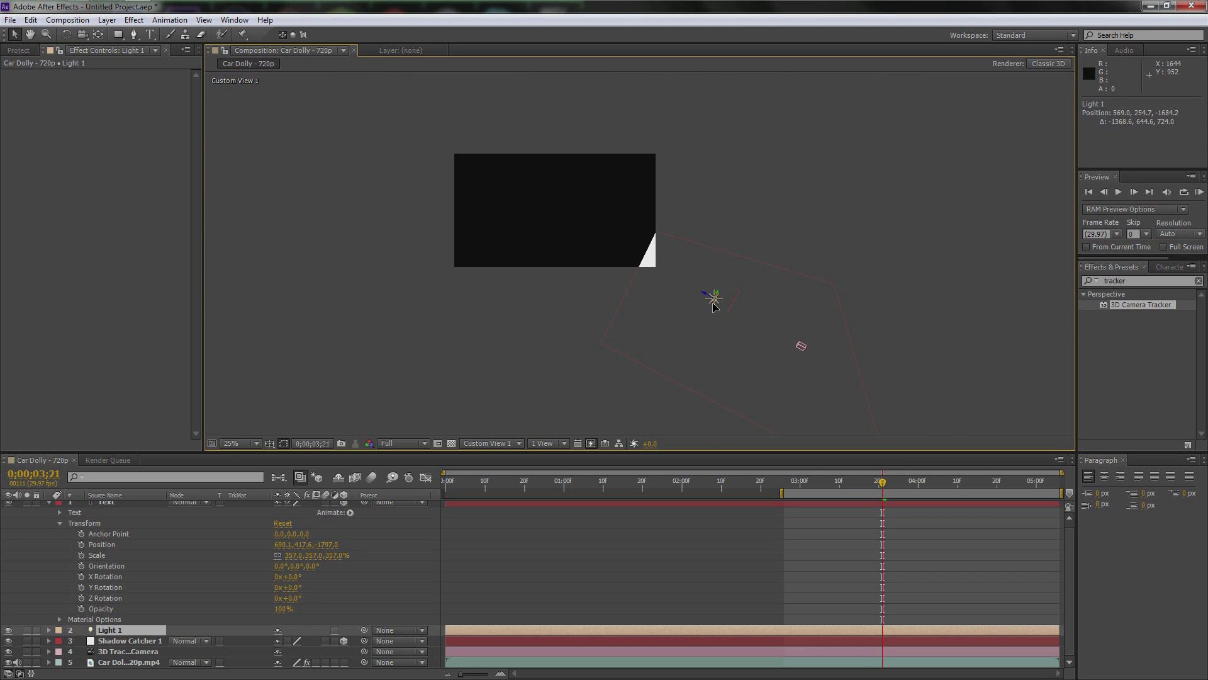
key("period")
key("h")
left_click_drag(810, 297, 745, 234)
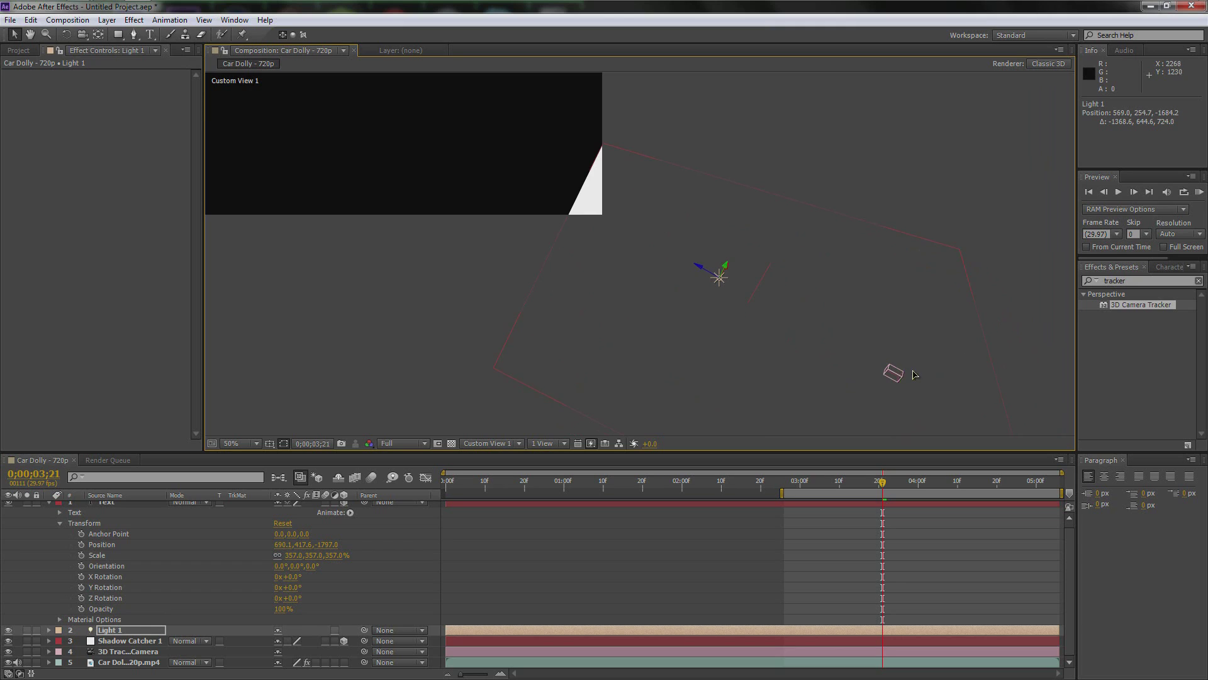
key("period")
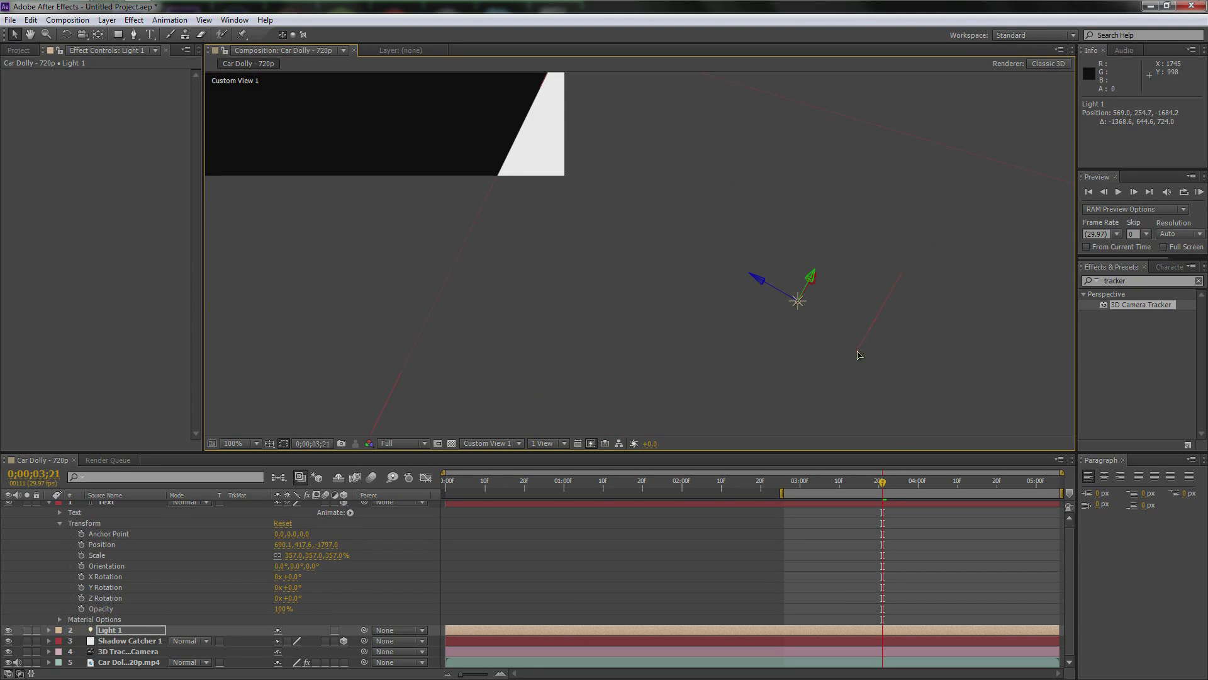
left_click_drag(801, 311, 824, 302)
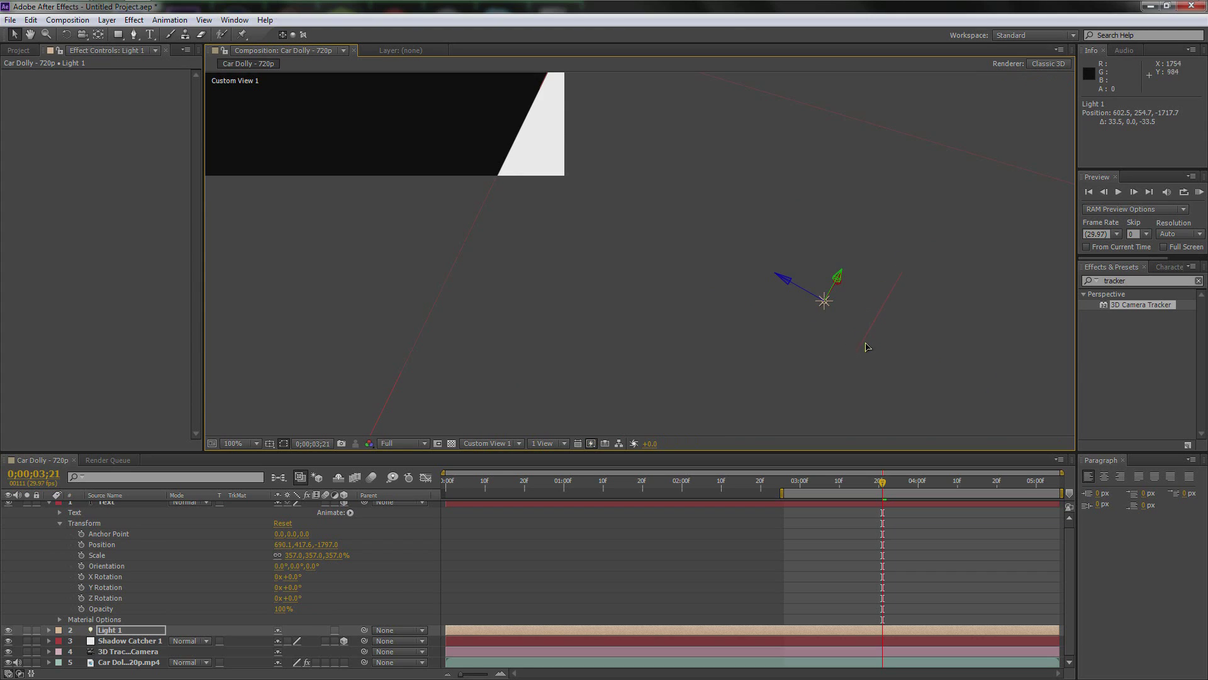
left_click(504, 444)
- Switch the viewer back to Active Camera and zoom out to locate the composition
left_click(507, 458)
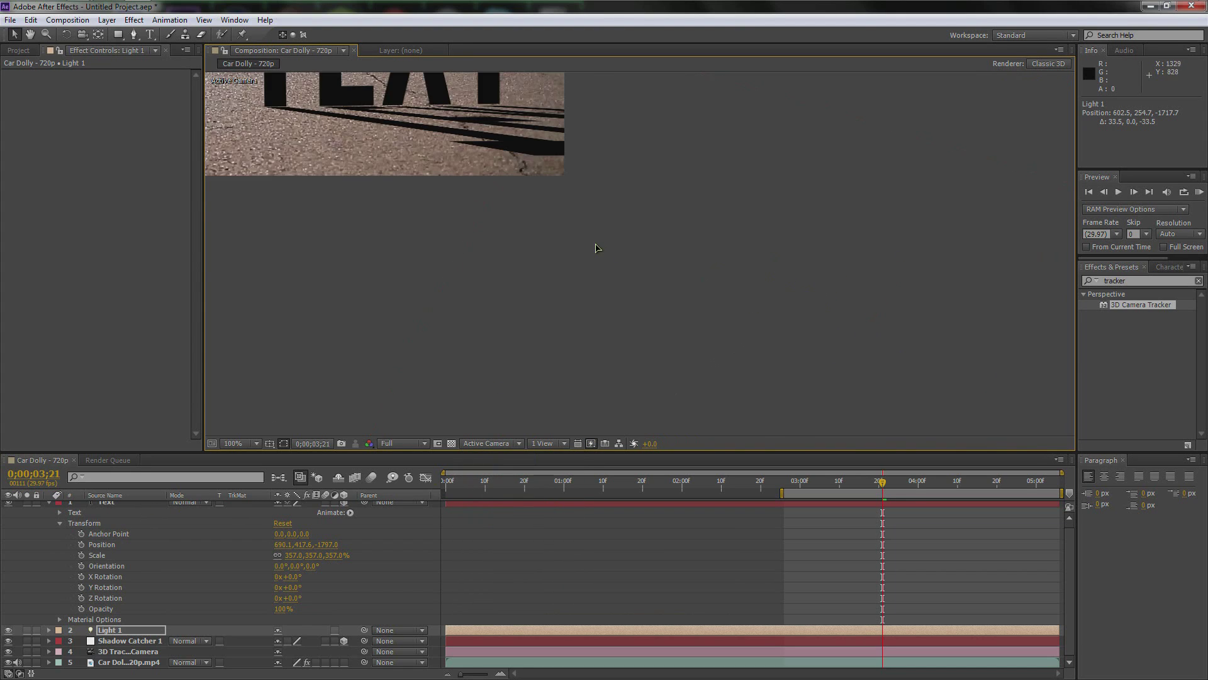
scroll(598, 248, "down", 6)
key("h")
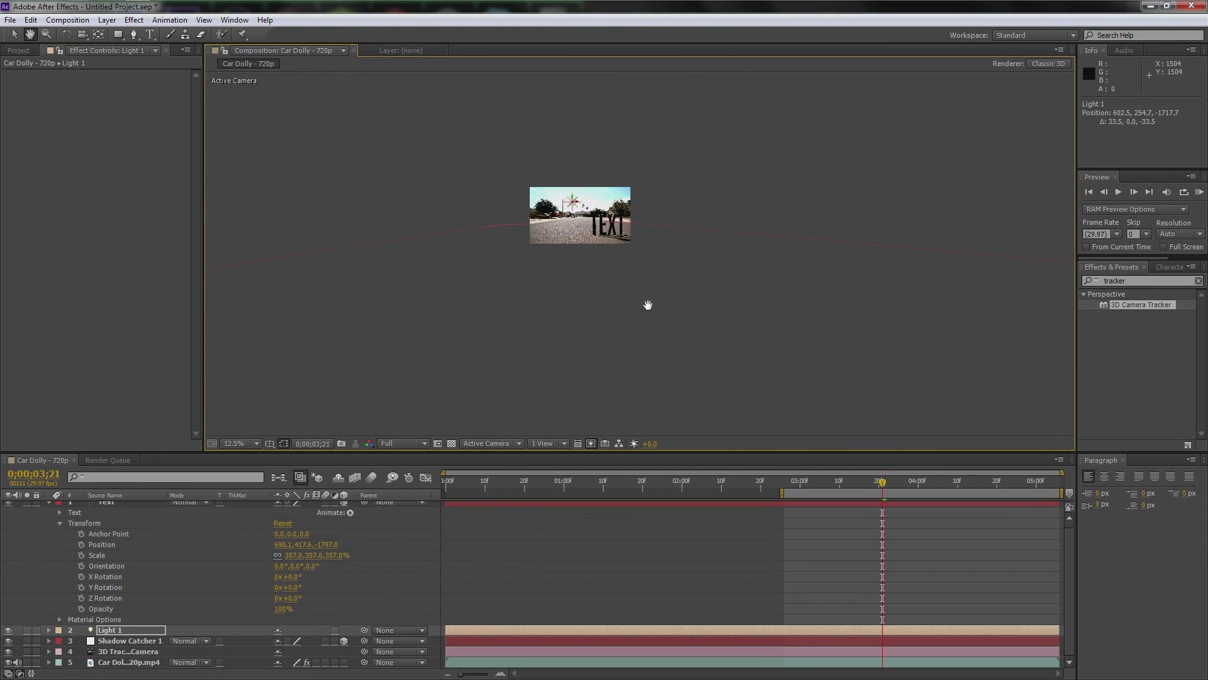
left_click_drag(648, 305, 655, 97)
scroll(655, 189, "down", 2)
left_click_drag(655, 189, 658, 242)
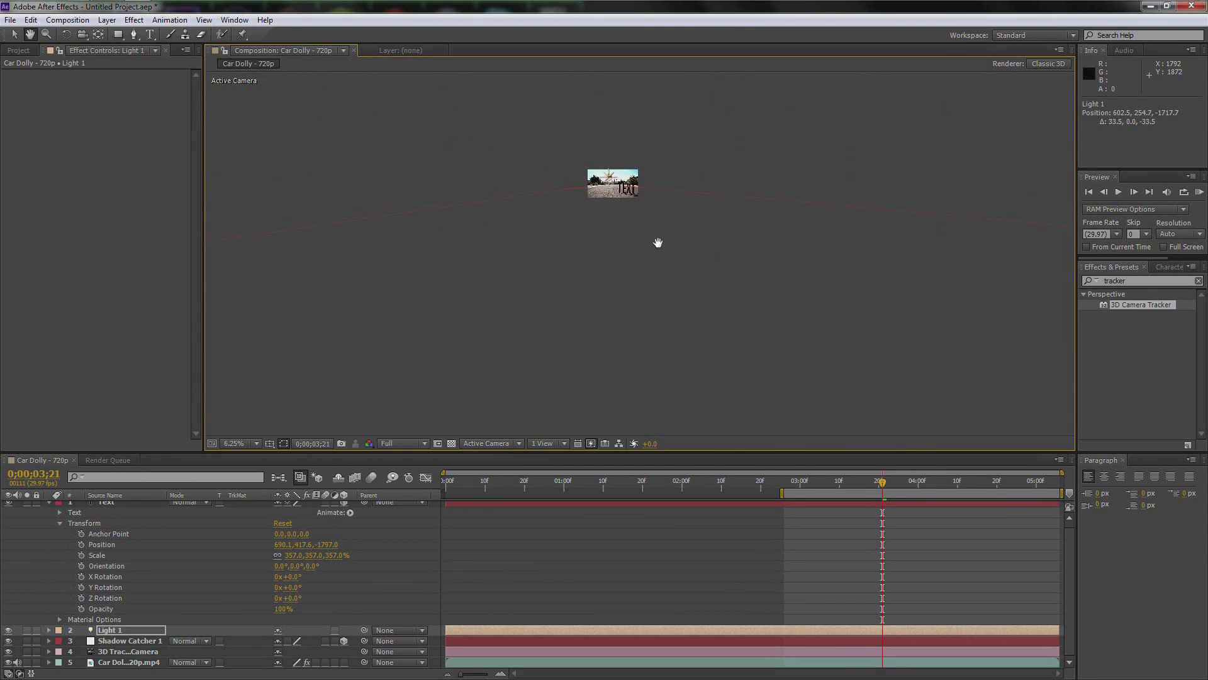
key("v")
key("period")
key("period")
key("period")
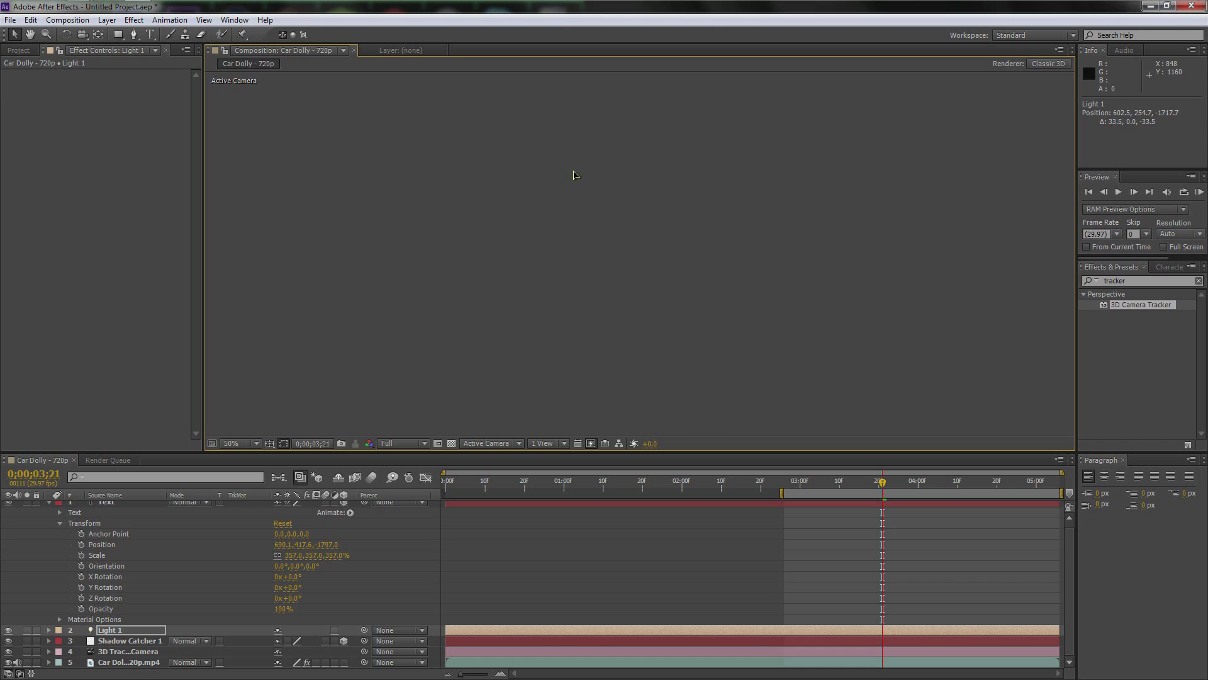
- Frame the street footage, TEXT and light in the viewer at 100% zoom
scroll(574, 176, "down", 1)
scroll(598, 189, "down", 2)
scroll(618, 202, "up", 2)
key("h")
left_click_drag(617, 200, 626, 327)
key("v")
scroll(640, 247, "up", 1)
scroll(641, 247, "down", 1)
scroll(640, 249, "down", 1)
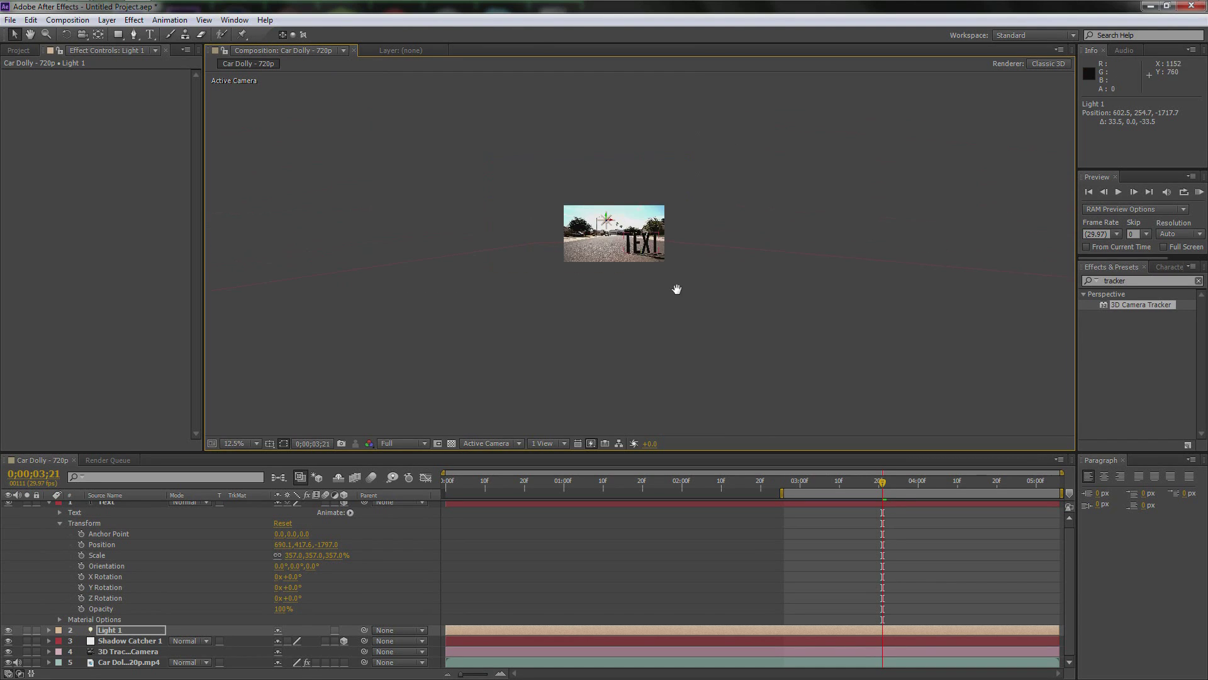
left_click_drag(677, 289, 661, 213)
key("v")
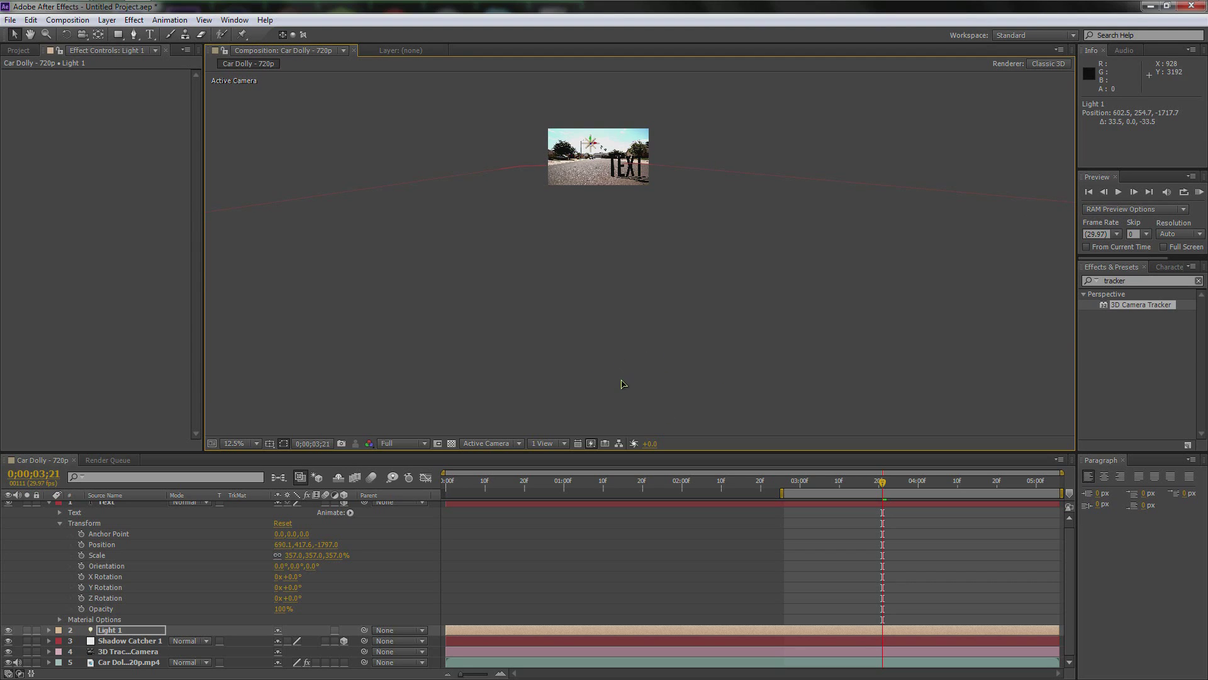
key("slash")
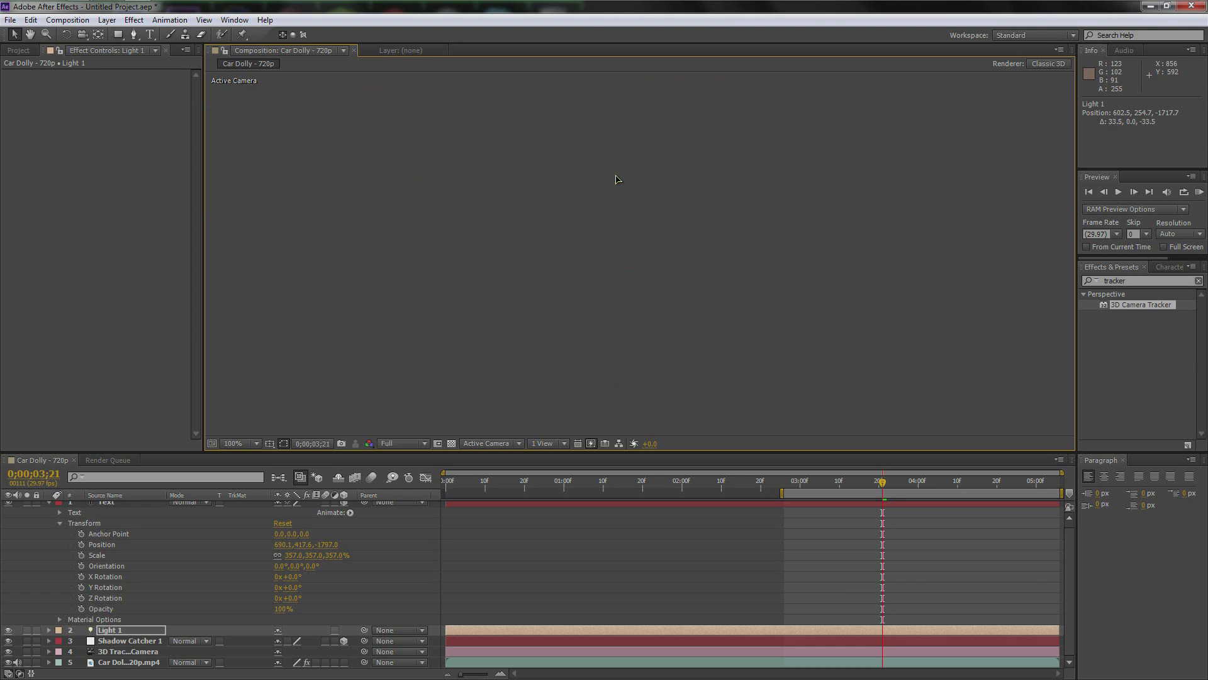
key("h")
left_click_drag(577, 159, 599, 281)
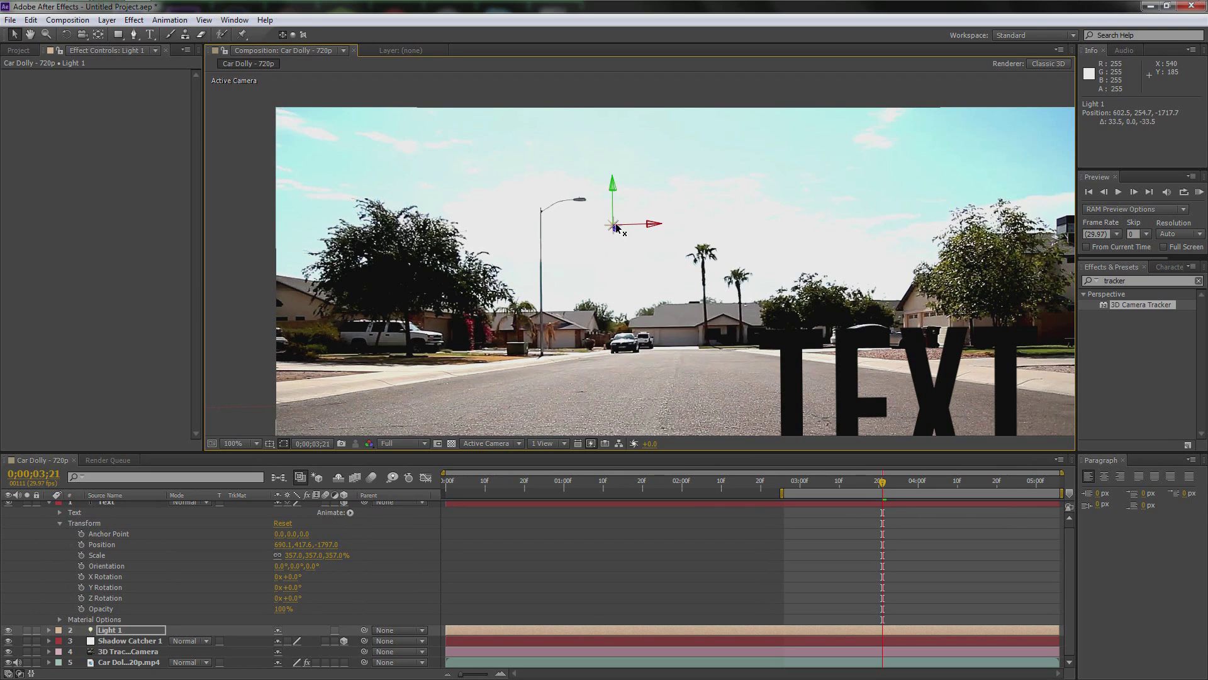
- Adjust Light 1's depth and raise it slightly so the TEXT casts shadows
left_click_drag(617, 231, 589, 150)
left_click_drag(673, 192, 620, 157)
left_click_drag(502, 89, 616, 239)
left_click_drag(768, 384, 691, 265)
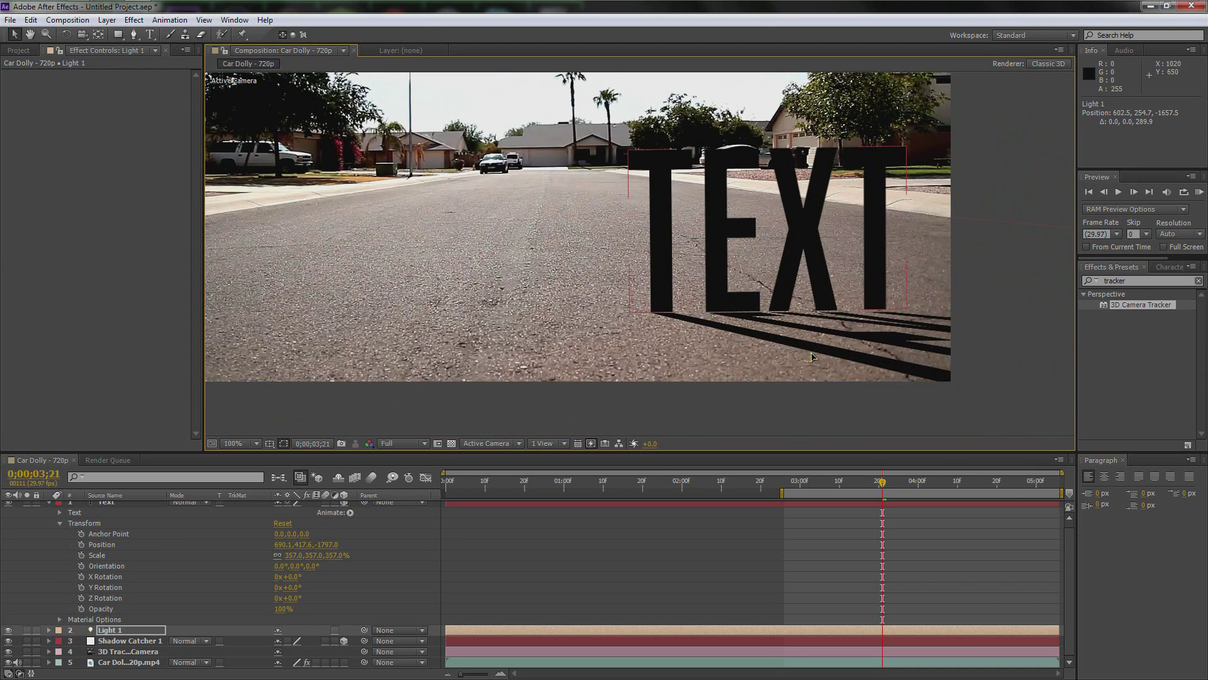
left_click_drag(616, 182, 715, 333)
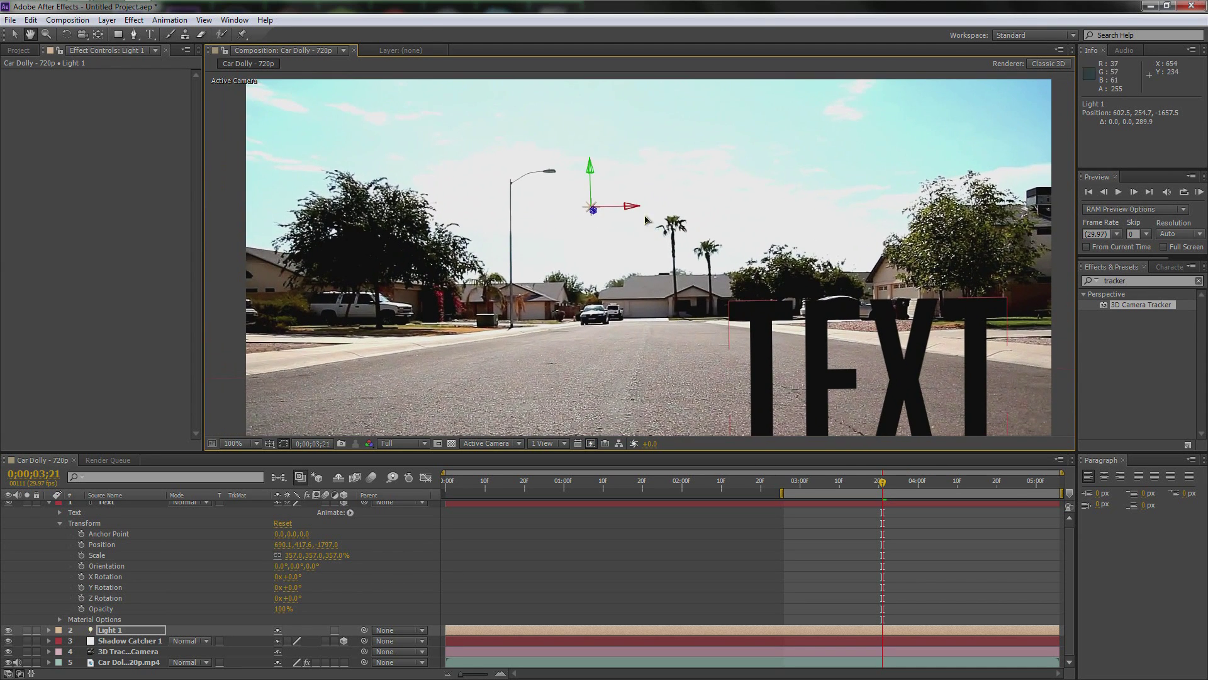
left_click(589, 192)
left_click(591, 200)
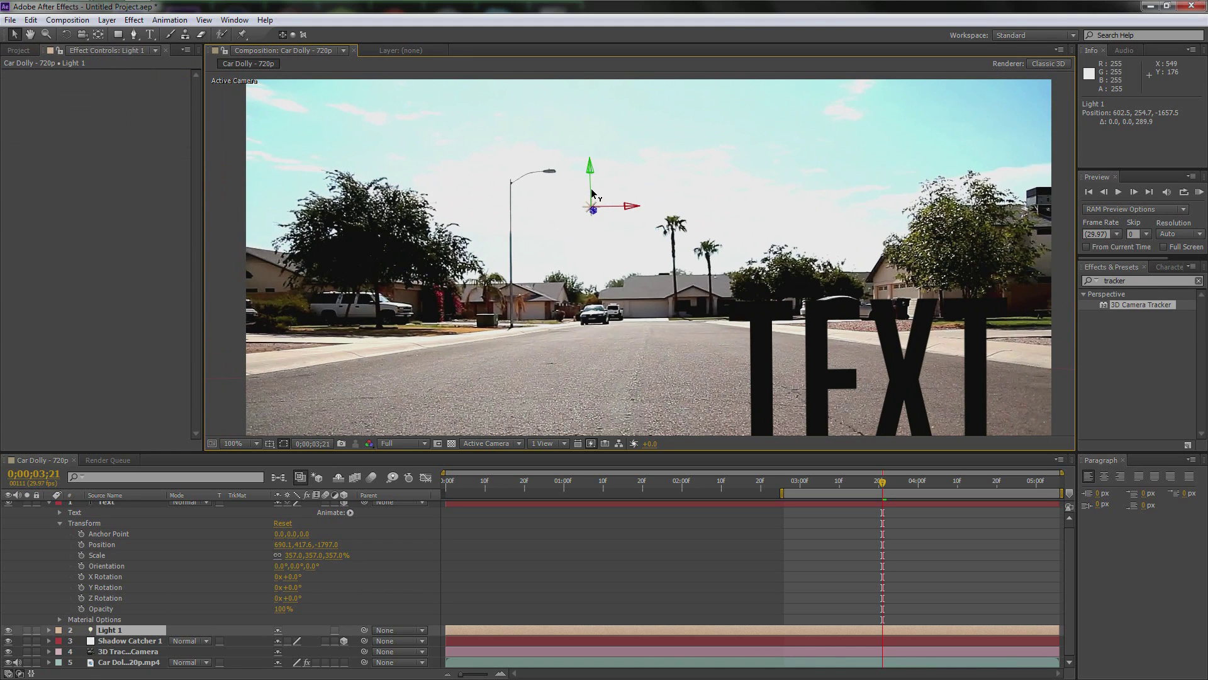
left_click_drag(590, 165, 650, 262)
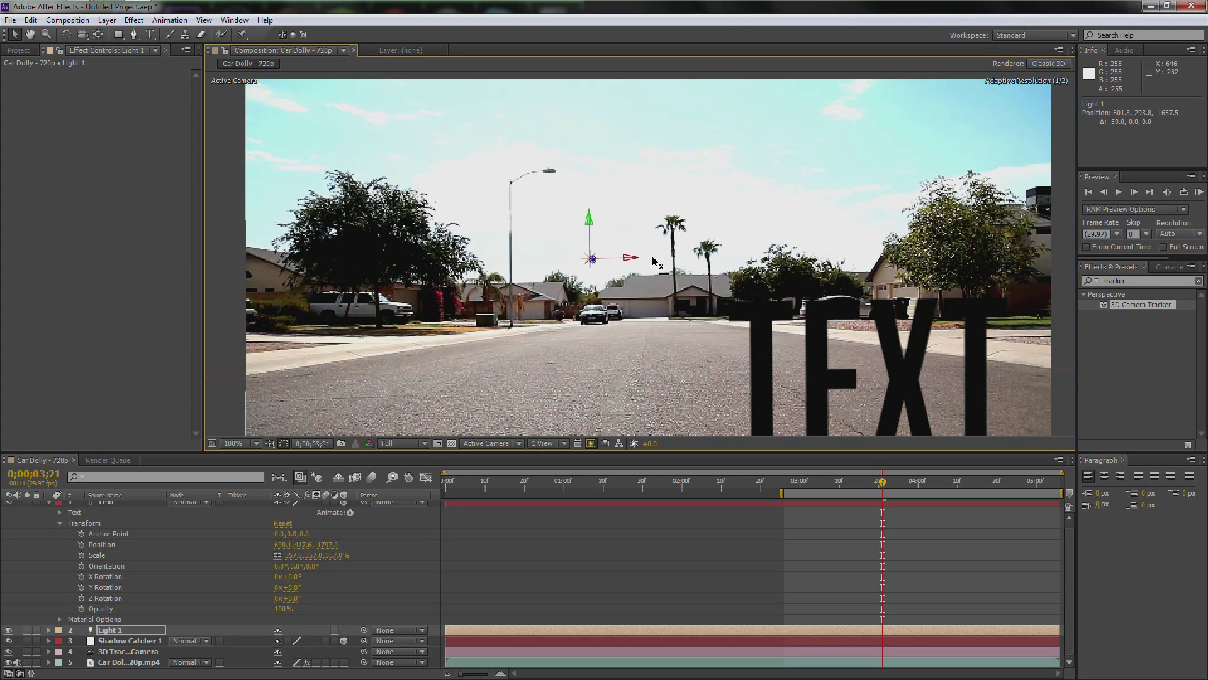
left_click_drag(757, 308, 719, 236)
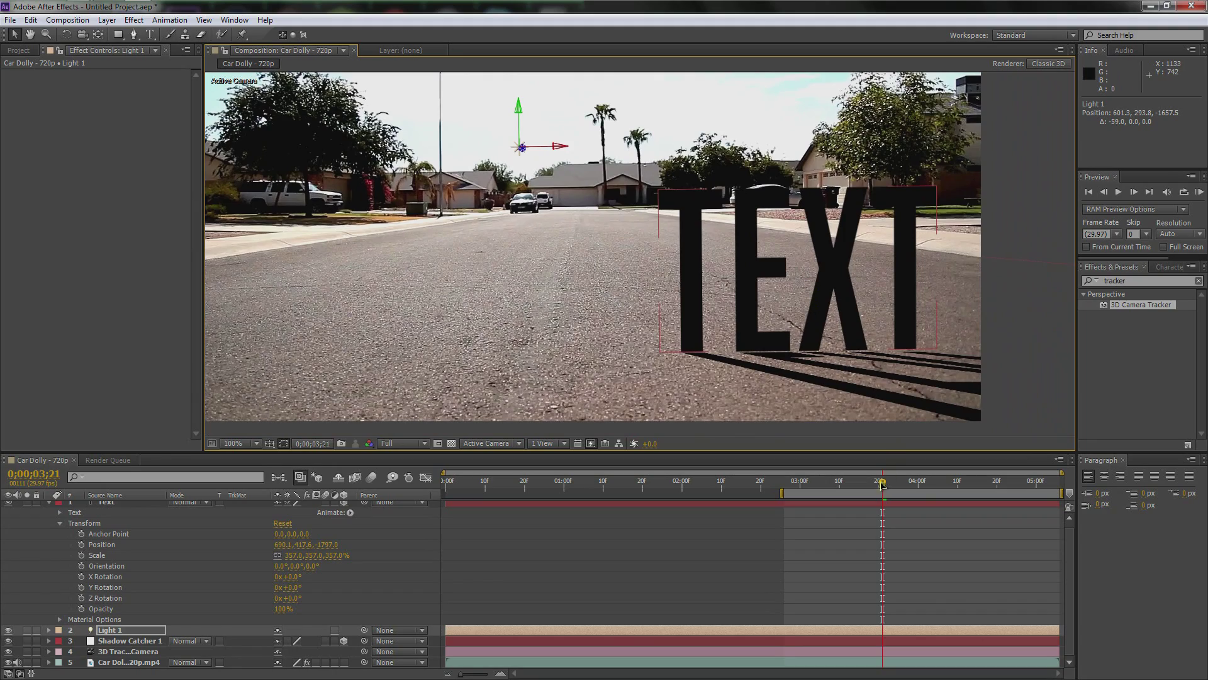
- At 4;09, shift Light 1 left and up to shorten the shadows, and move the work area earlier
left_click_drag(884, 486, 955, 486)
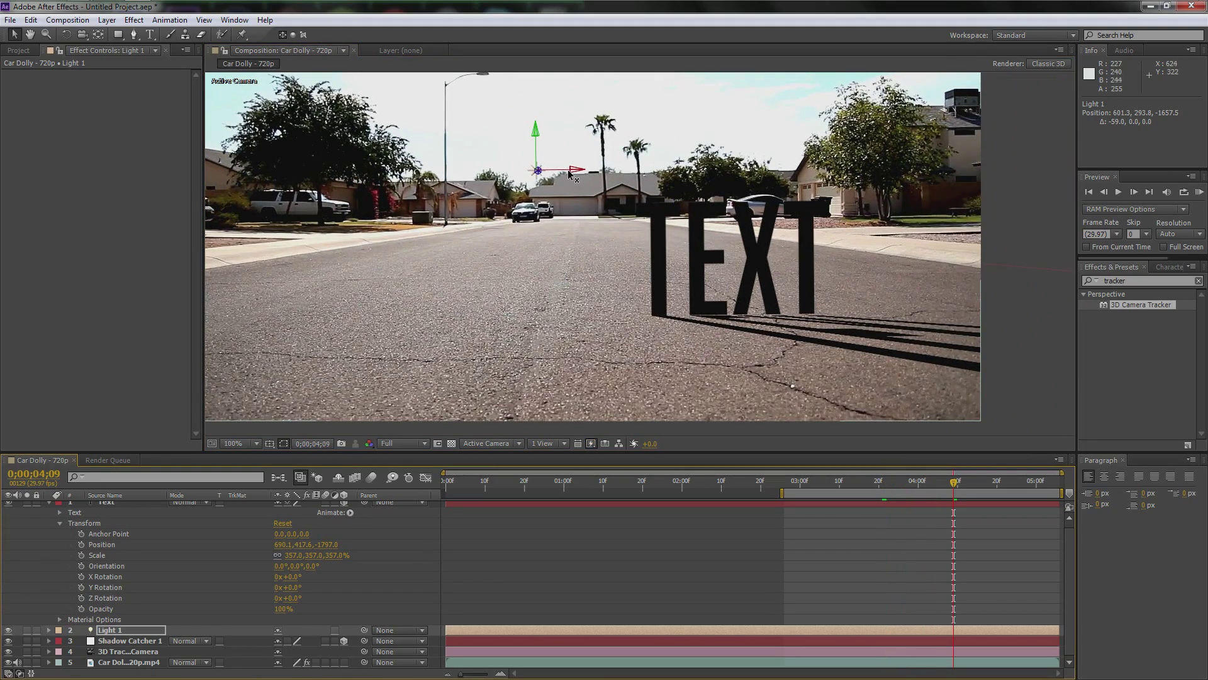
left_click_drag(569, 174, 635, 182)
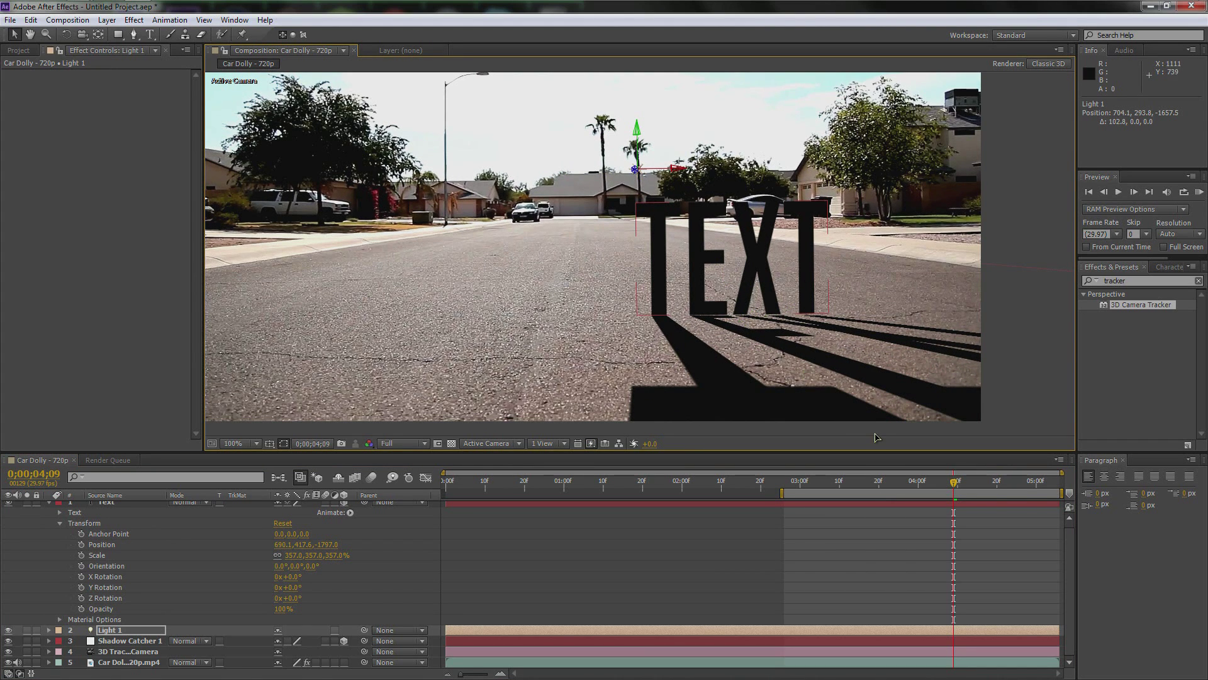
left_click_drag(639, 148, 638, 134)
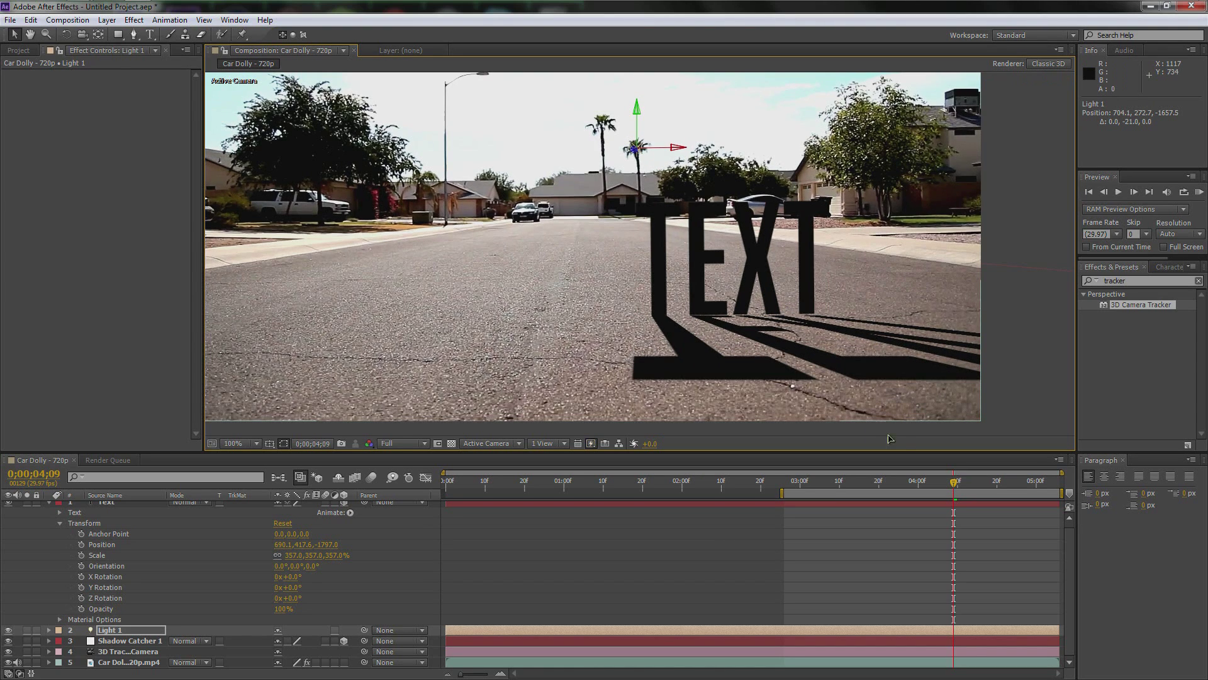
mouse_move(941, 493)
left_mouse_down()
mouse_move(877, 493)
mouse_move(937, 488)
left_mouse_up()
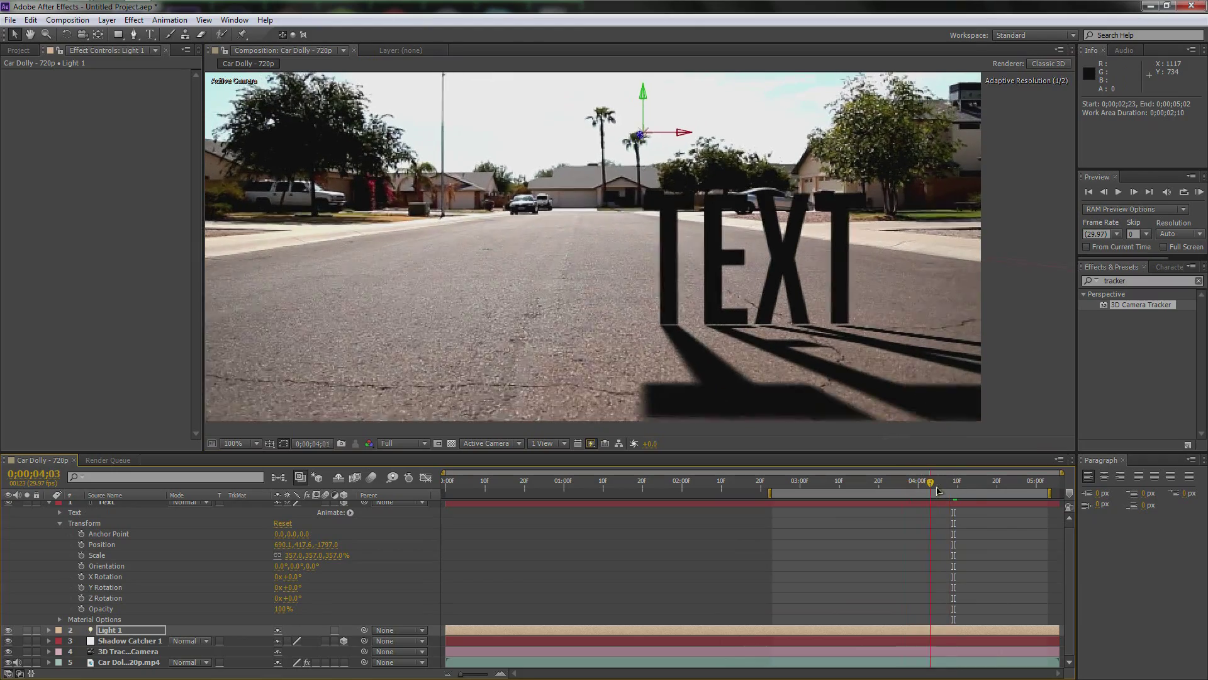
- Set Light 1's Shadow Darkness to 59% and Shadow Diffusion to 20 px
double_click(118, 631)
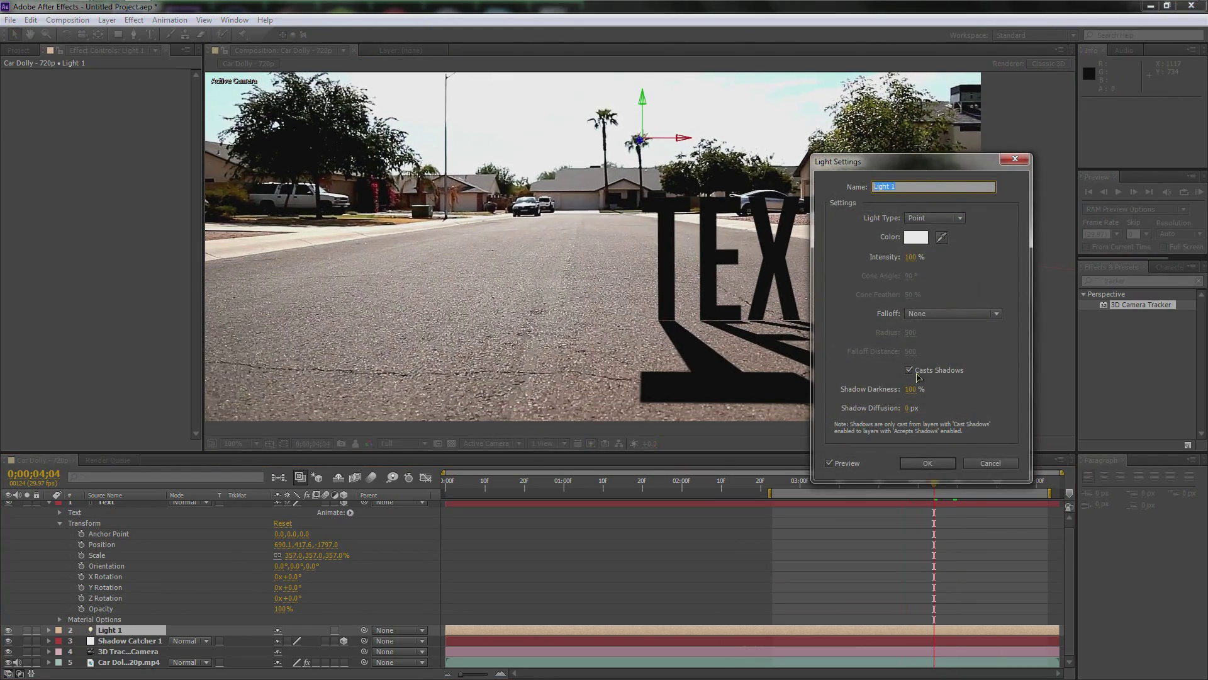
left_click_drag(915, 392, 892, 398)
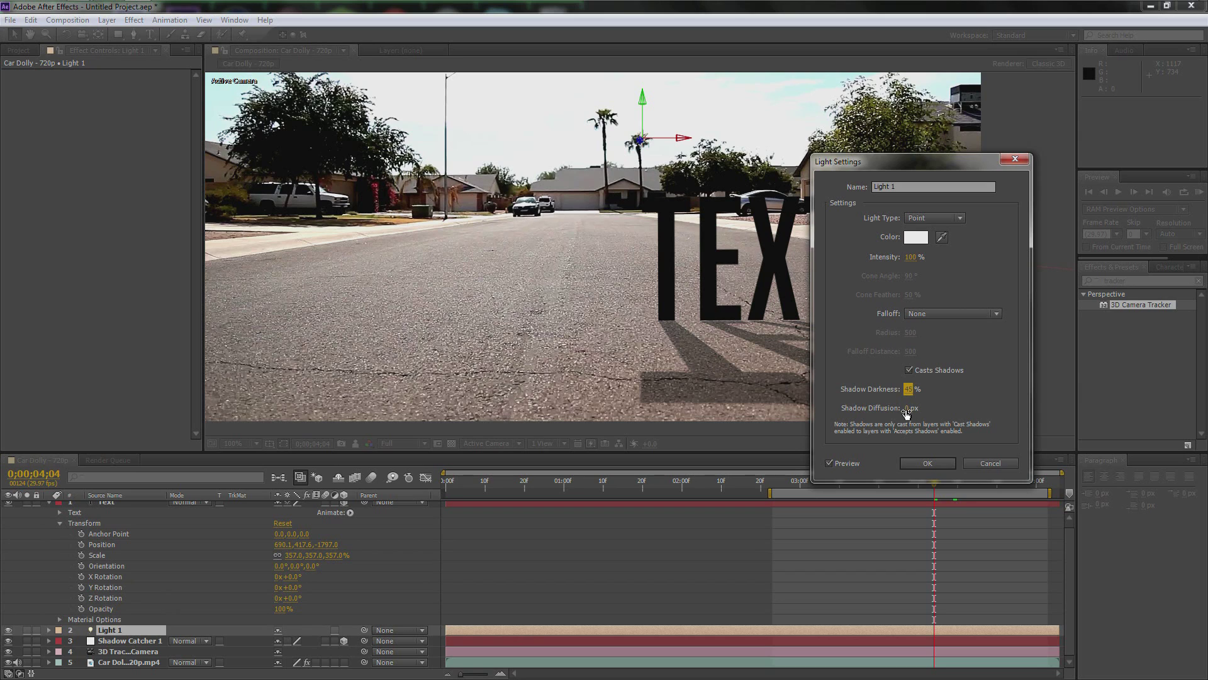
mouse_move(905, 414)
left_mouse_down()
mouse_move(922, 414)
mouse_move(911, 394)
mouse_move(923, 397)
left_mouse_up()
left_click(910, 411)
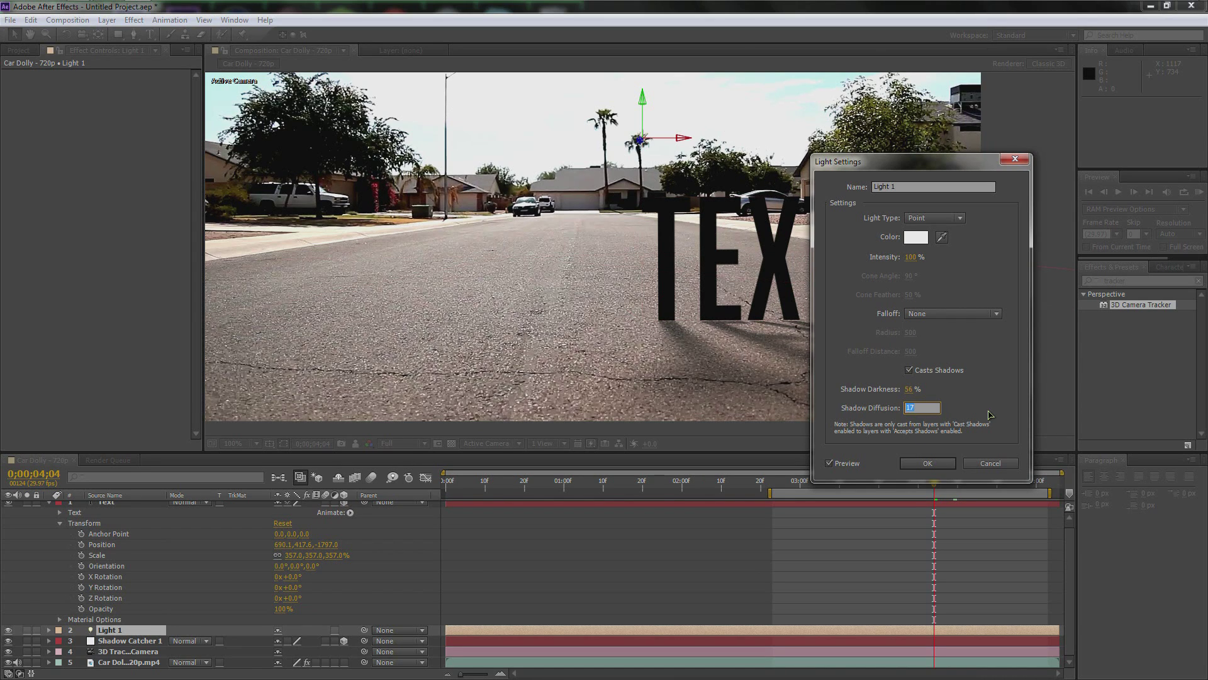
key("Return")
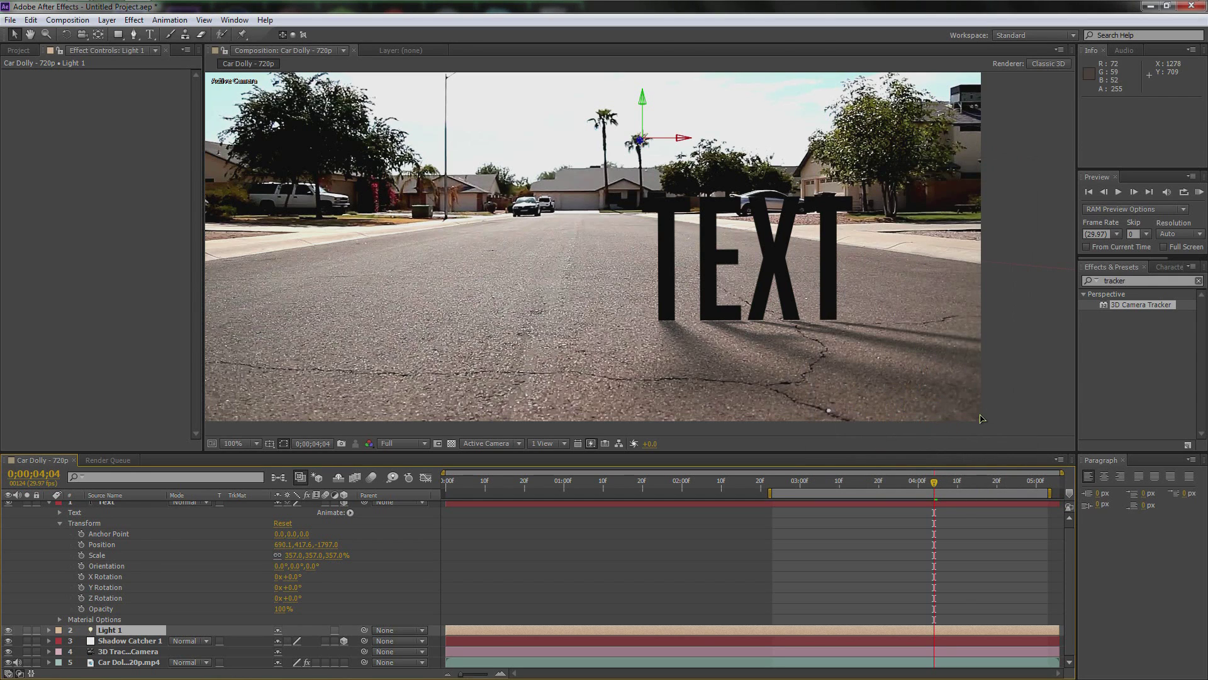
- Reduce Light 1's Shadow Diffusion to 15 px
double_click(123, 632)
left_click(908, 407)
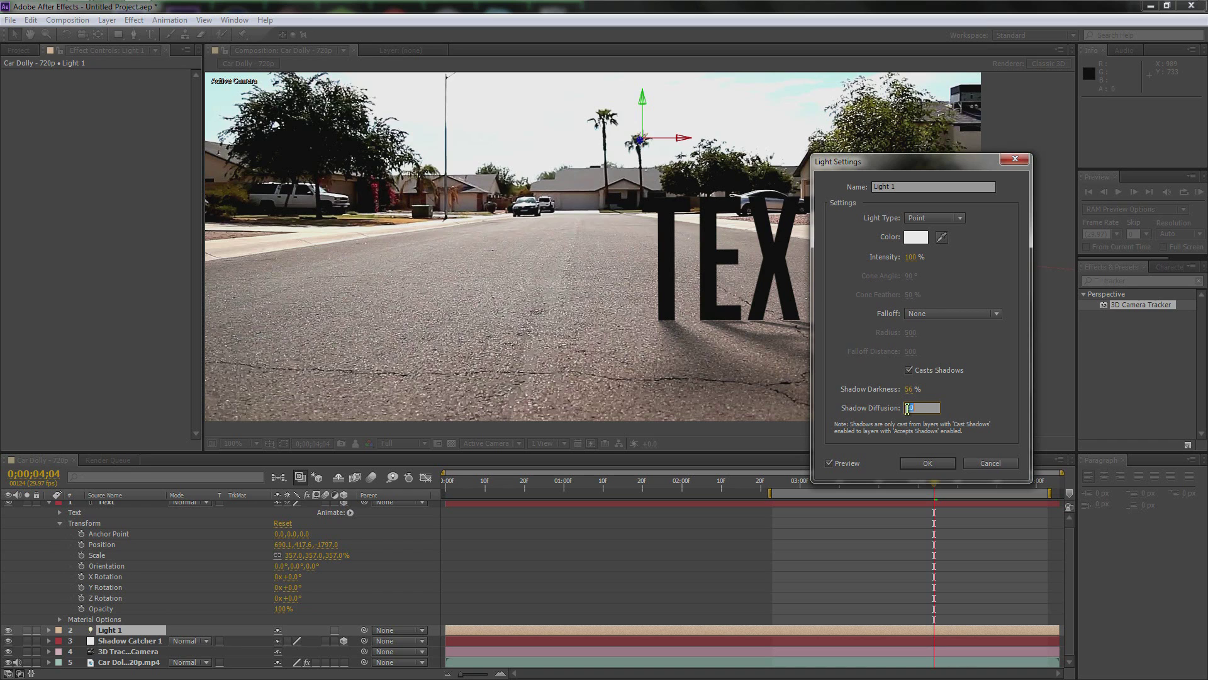
key("Return")
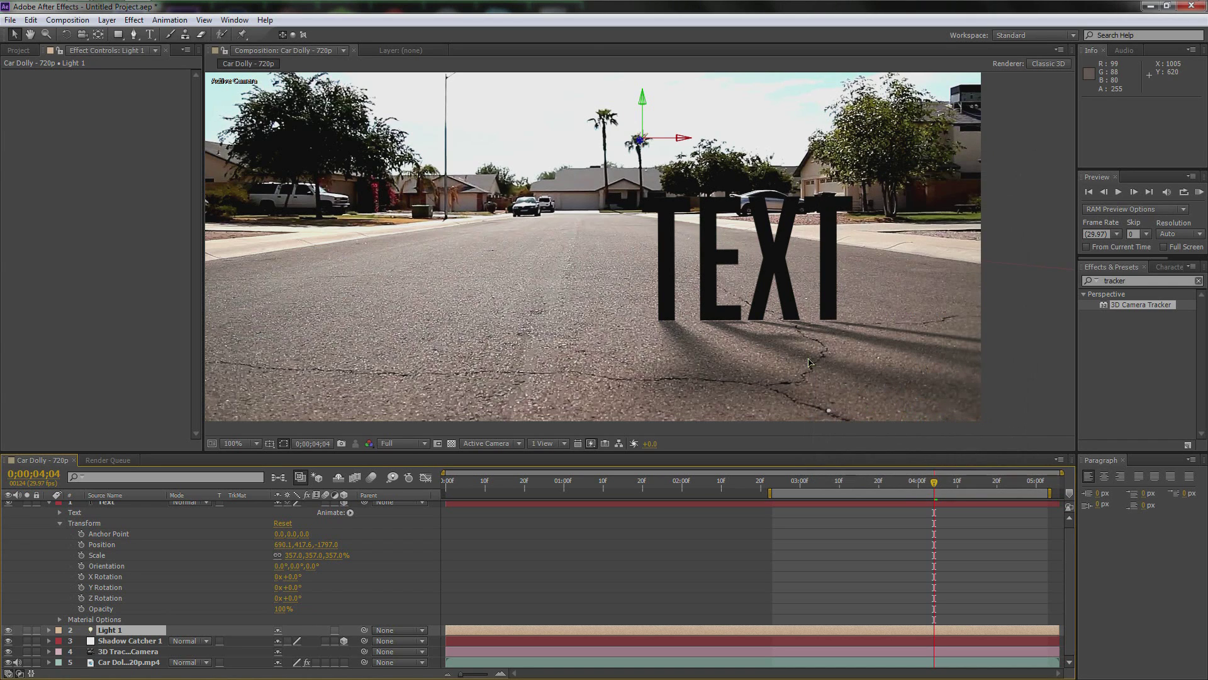
key("h")
left_click_drag(964, 319, 902, 326)
key("v")
key("space")
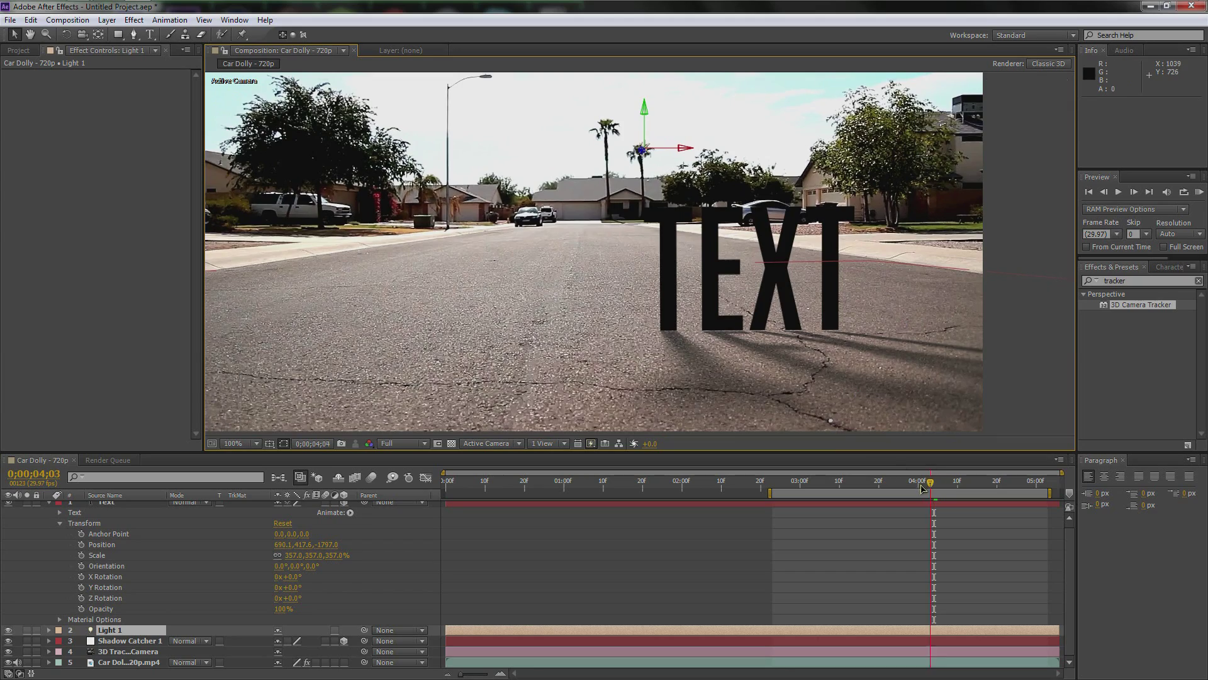
- Zoom to 200% and rotate the Text layer's Y Orientation to 12°
key("period")
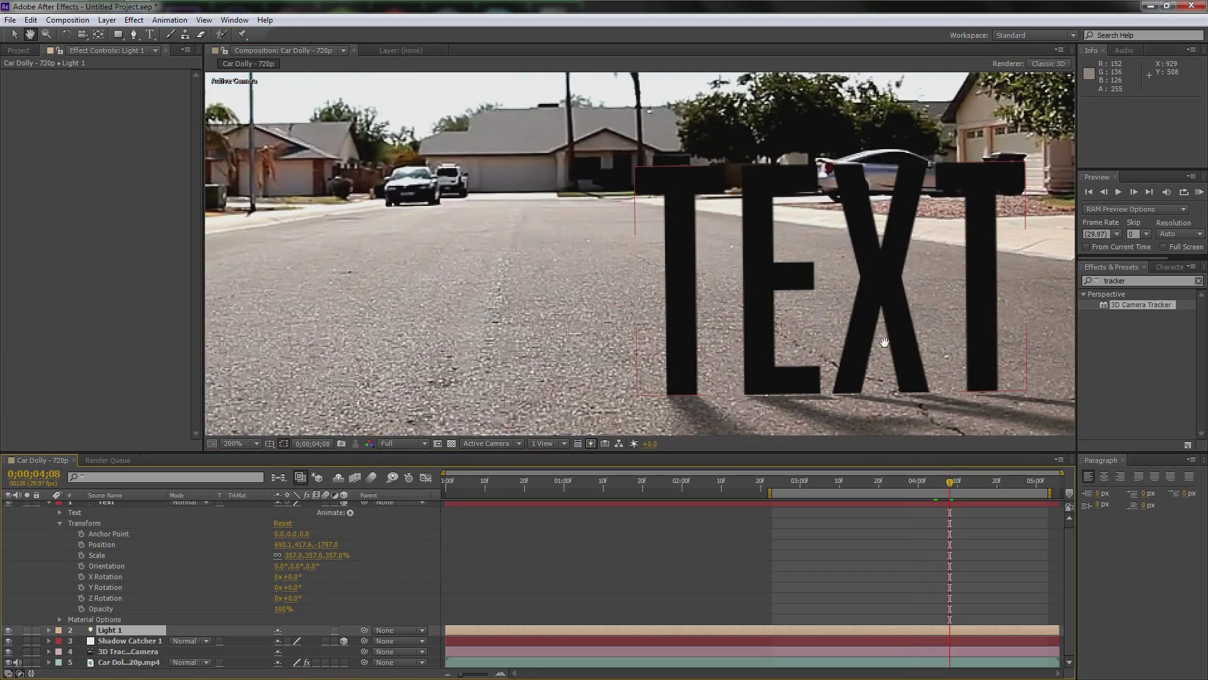
left_click_drag(758, 402, 733, 385)
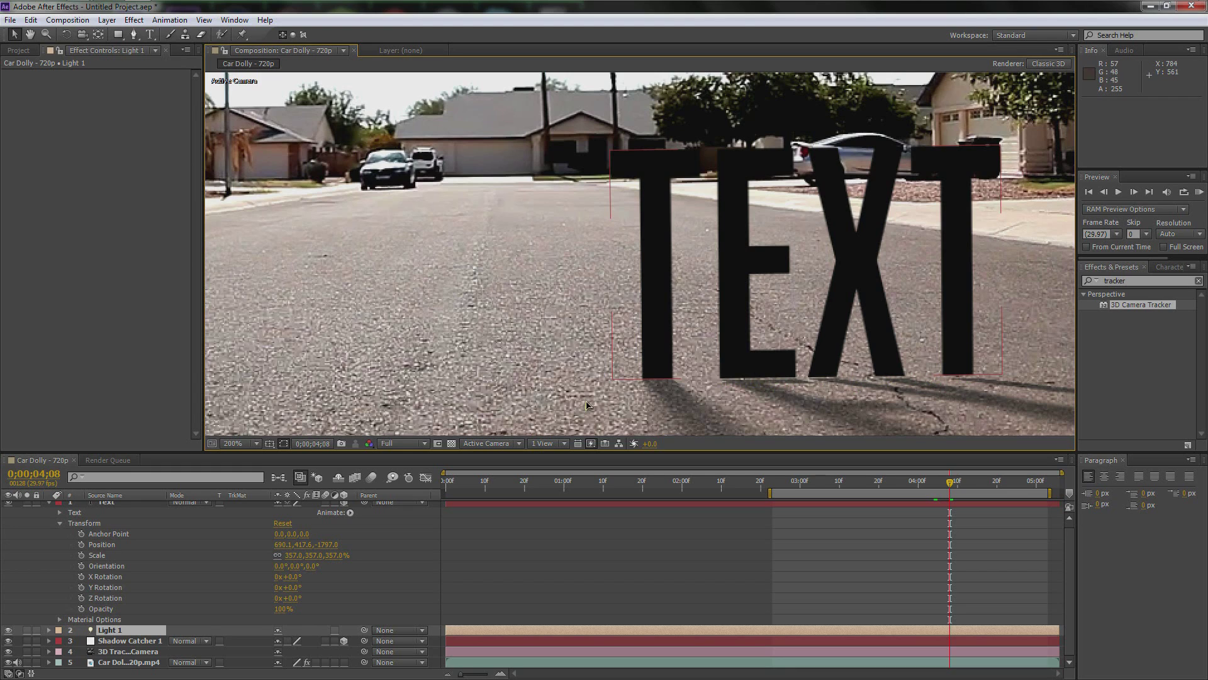
scroll(106, 534, "up", 1)
left_click(108, 508)
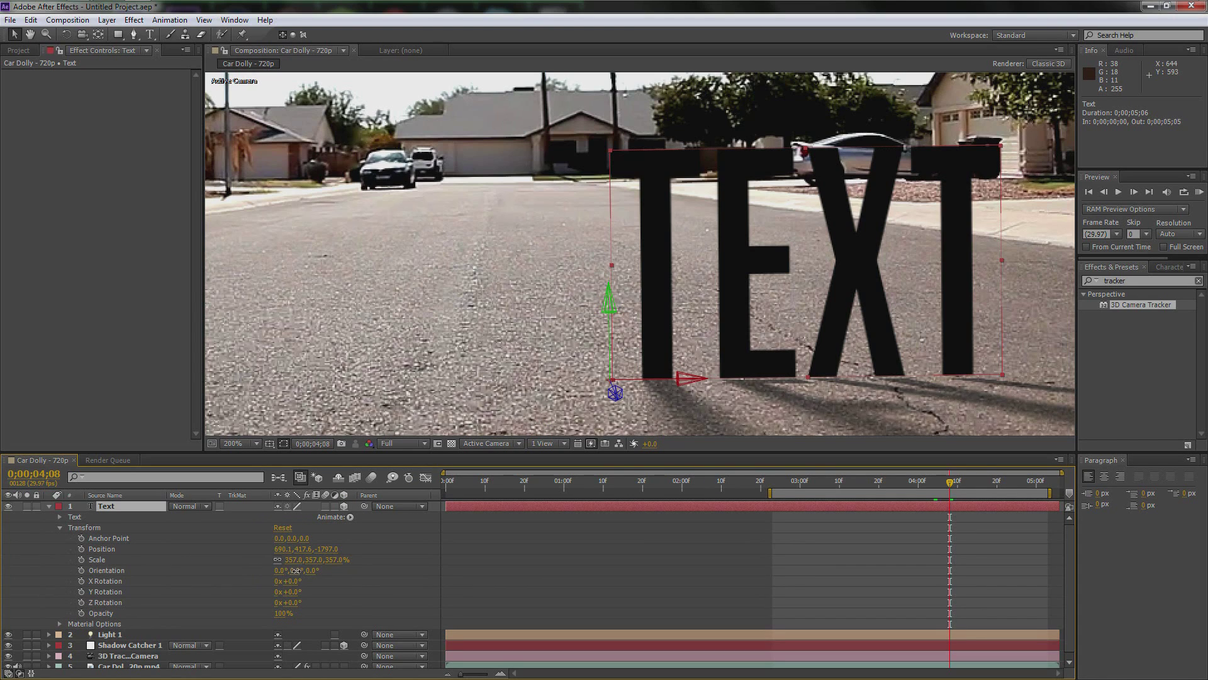
left_click_drag(294, 570, 301, 570)
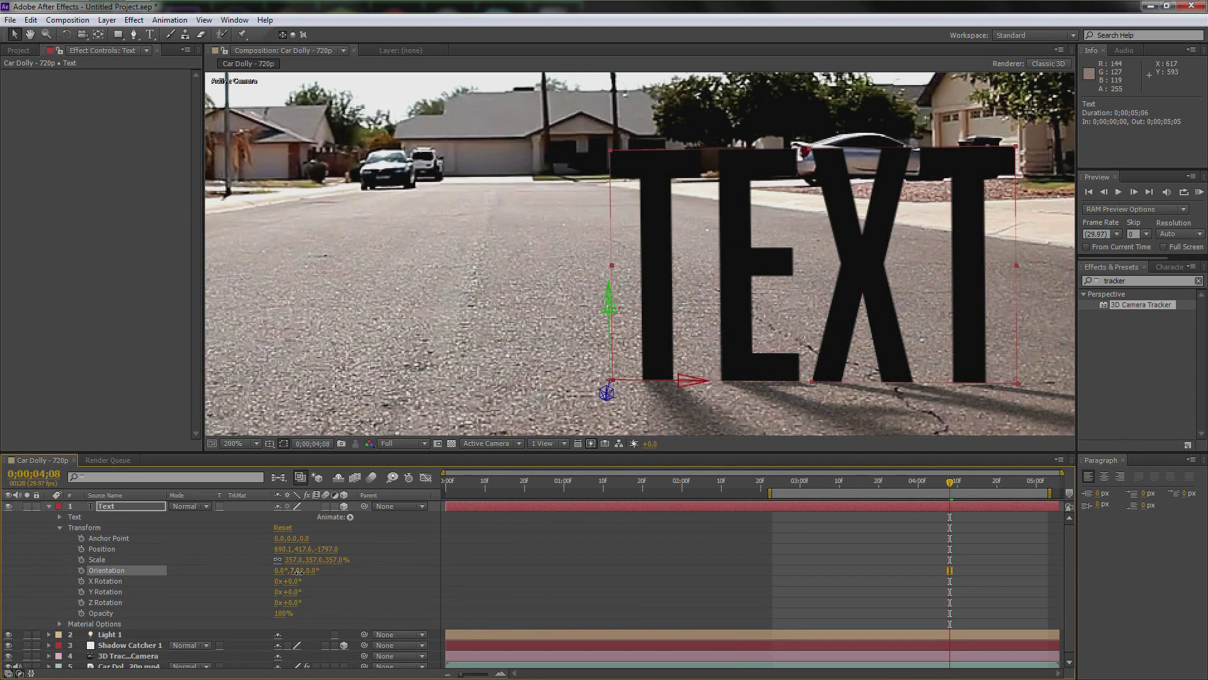
left_click_drag(298, 572, 300, 572)
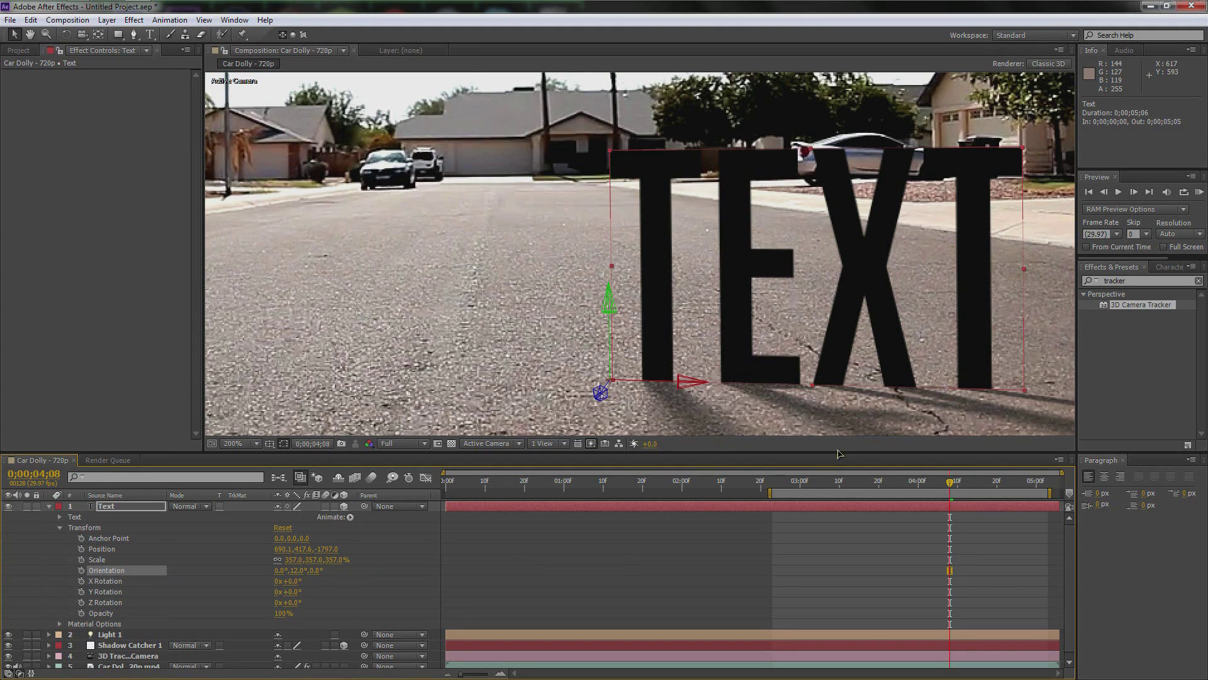
- Return the view to 100% and make the work area start at 2;21
key("comma")
left_click_drag(844, 348, 905, 362)
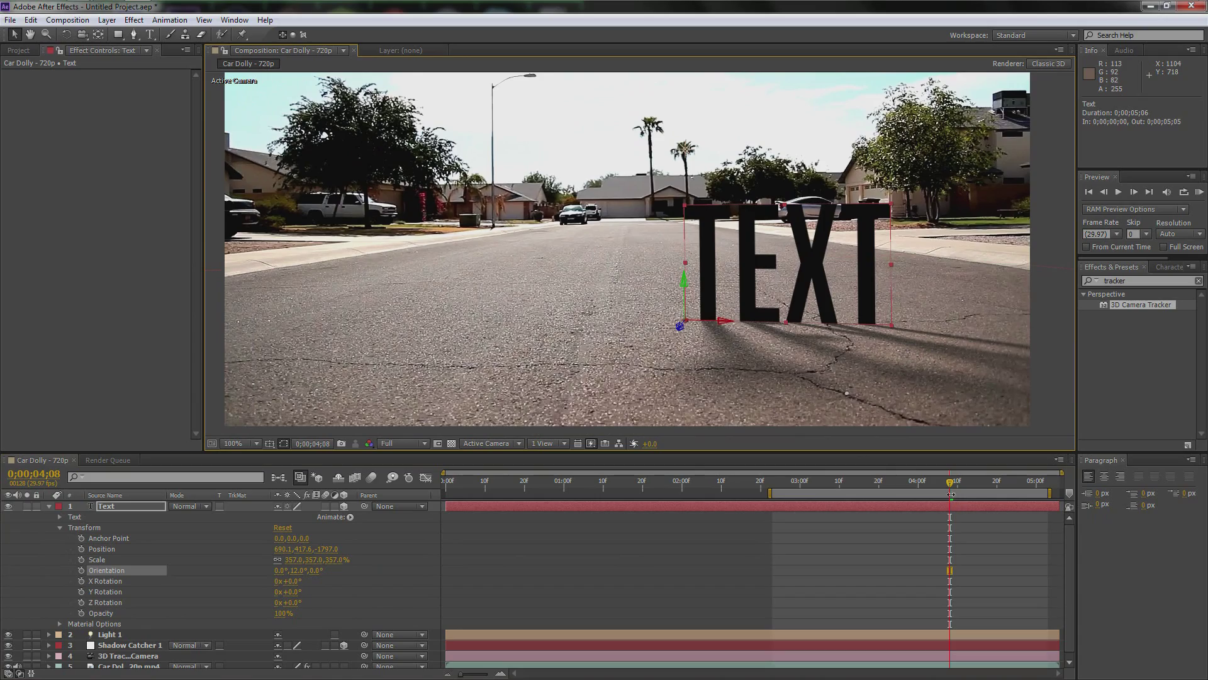
left_click_drag(951, 495, 985, 496)
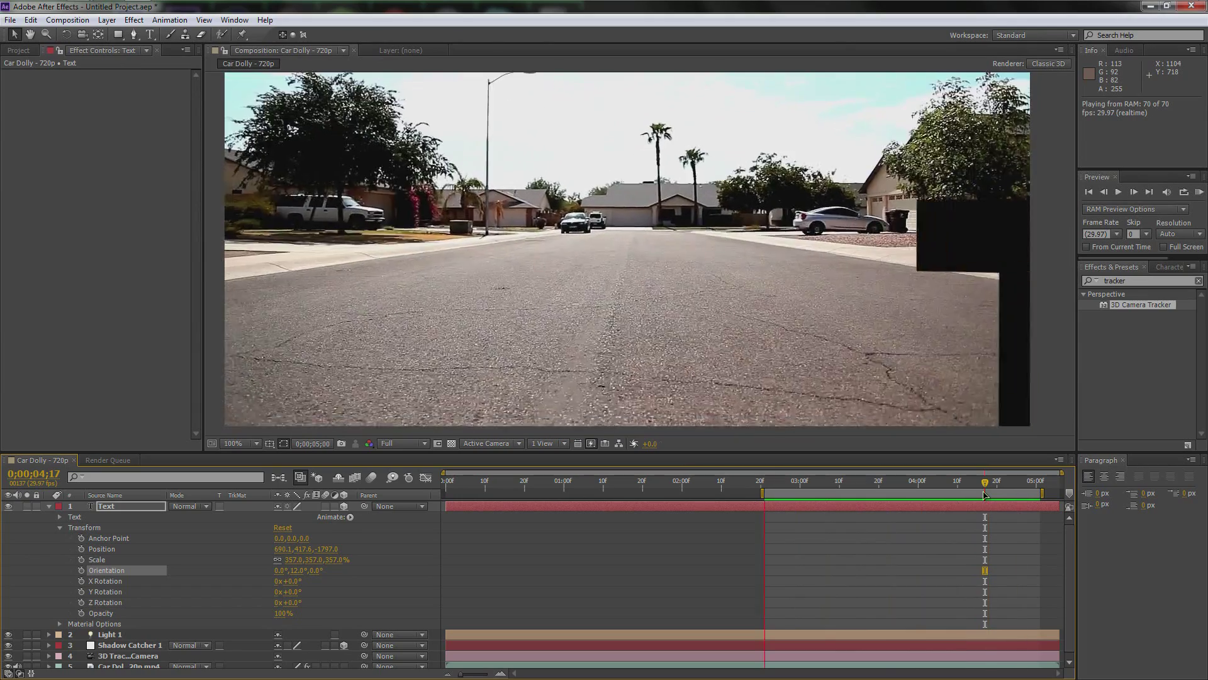
left_click(984, 493)
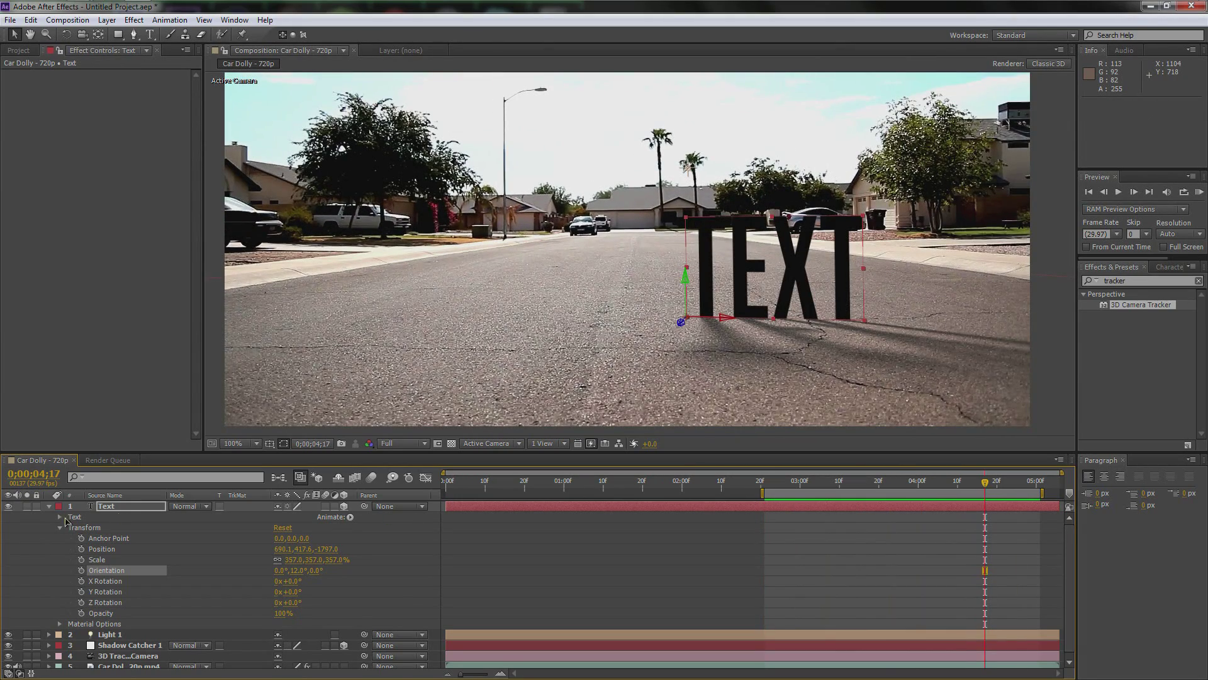
left_click(117, 506)
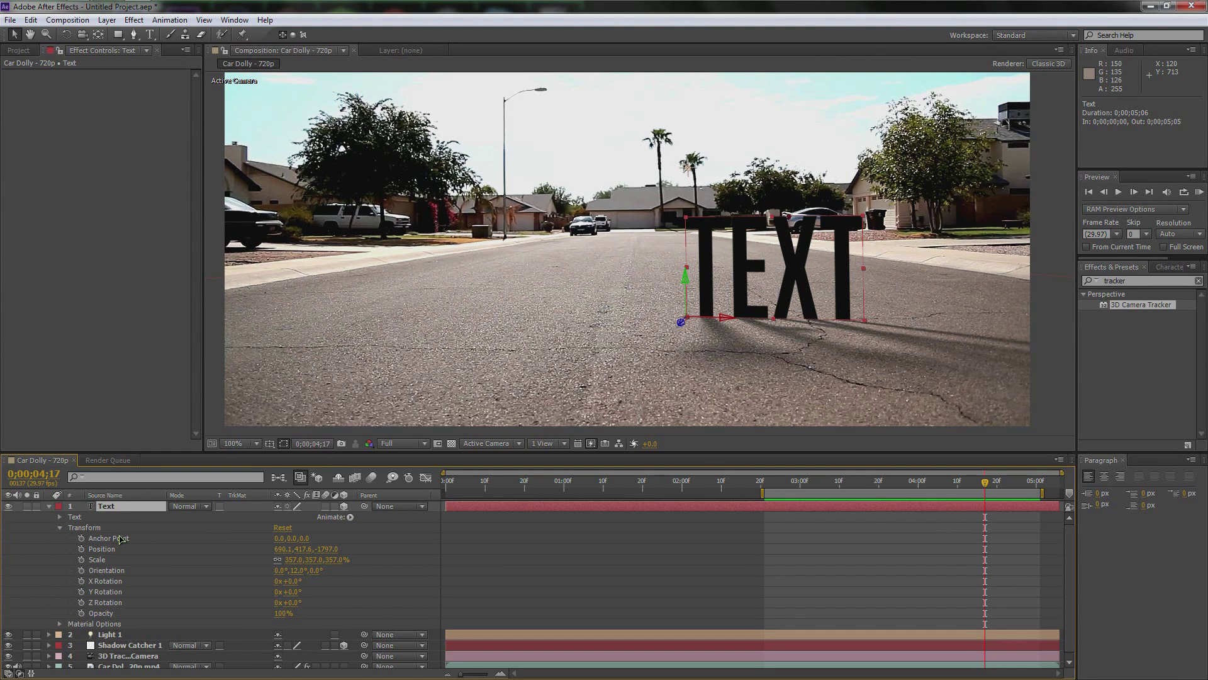
left_click(115, 571)
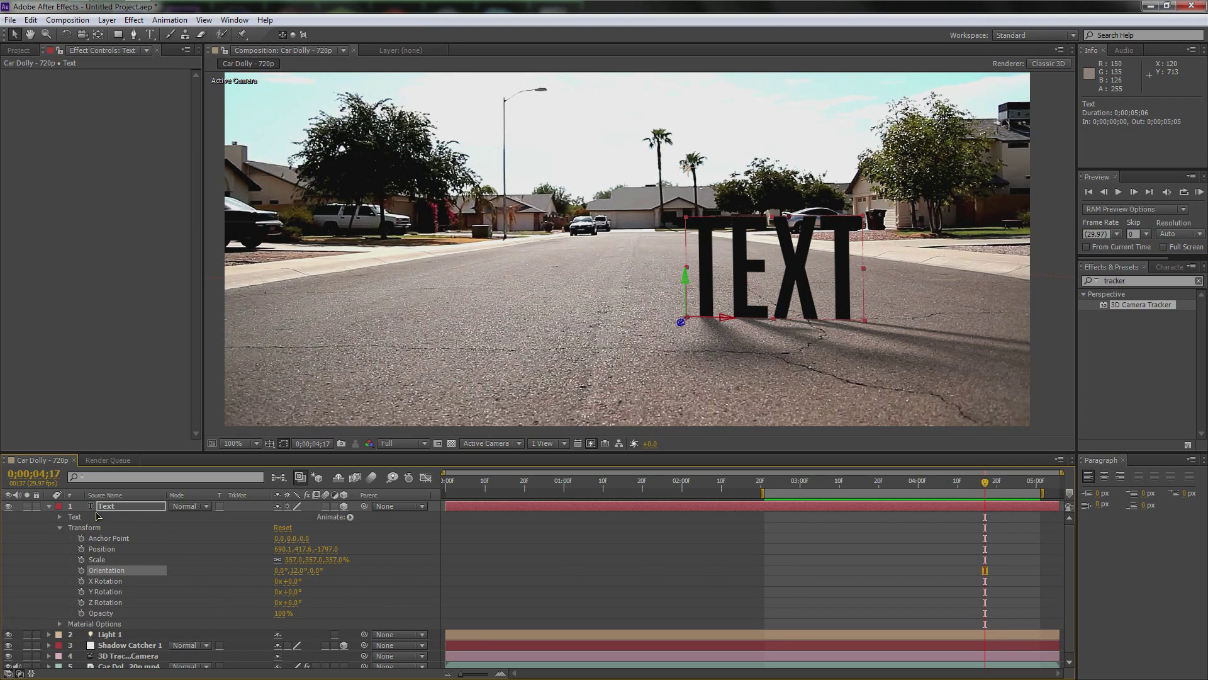
- Collapse the Text layer and cancel an accidentally started new camera
left_click(49, 508)
right_click(130, 571)
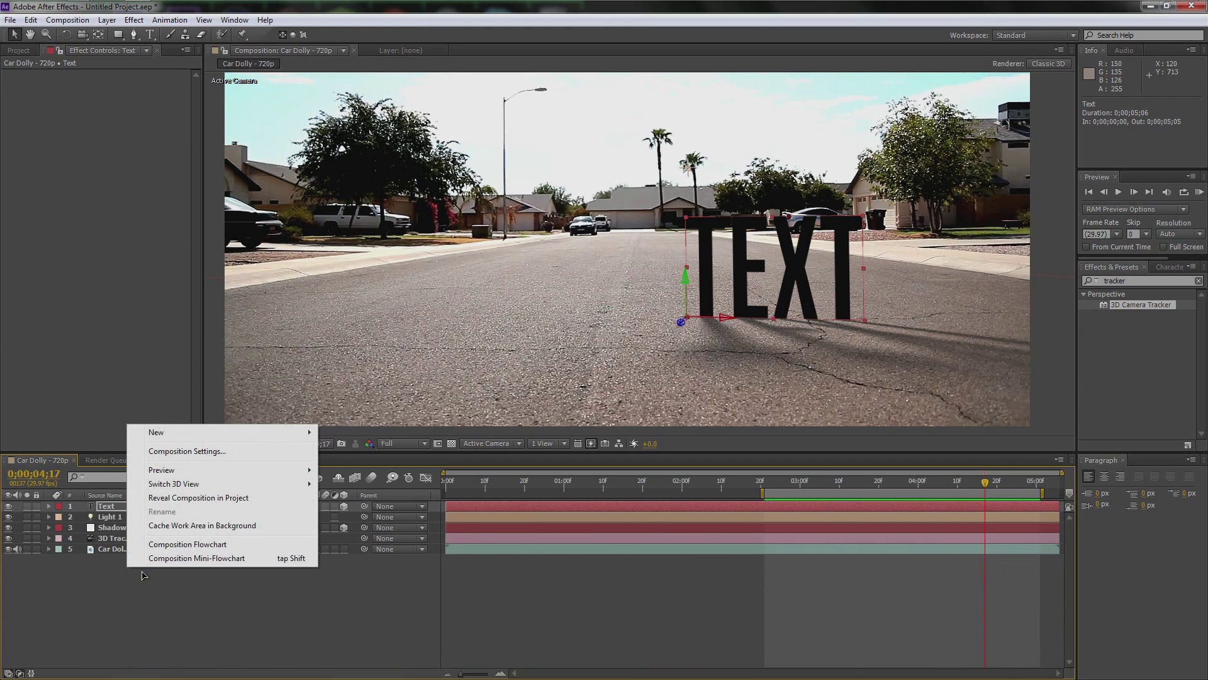
right_click(132, 594)
mouse_move(181, 458)
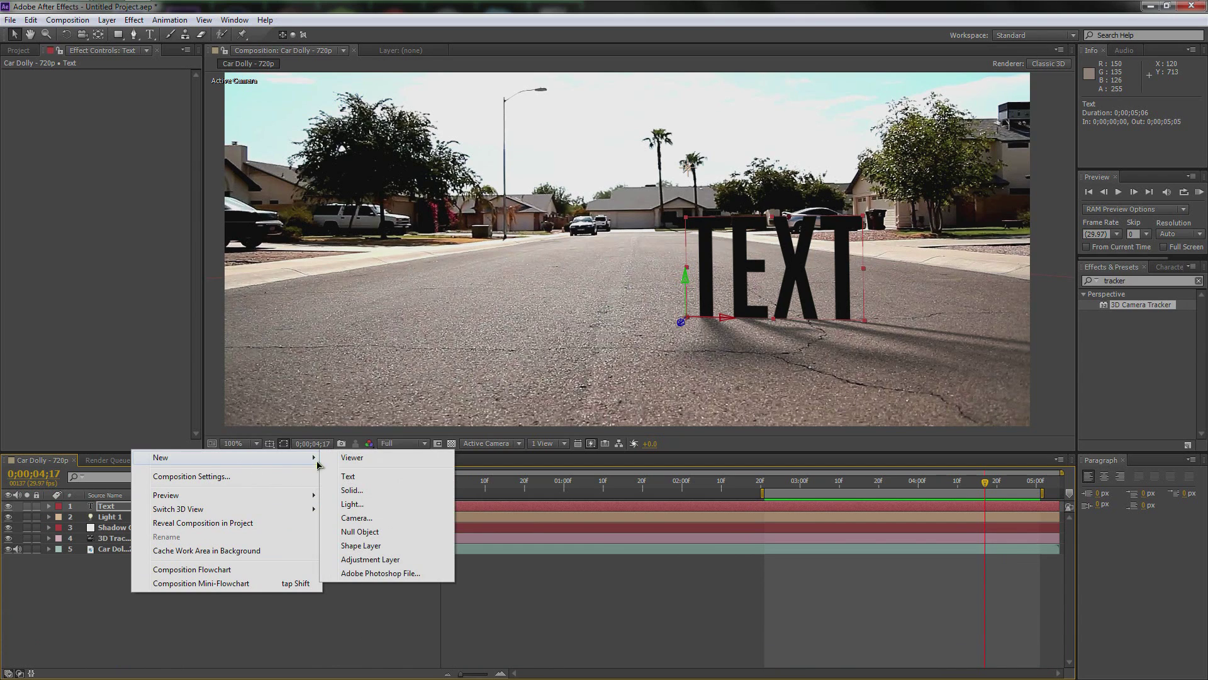
left_click(356, 518)
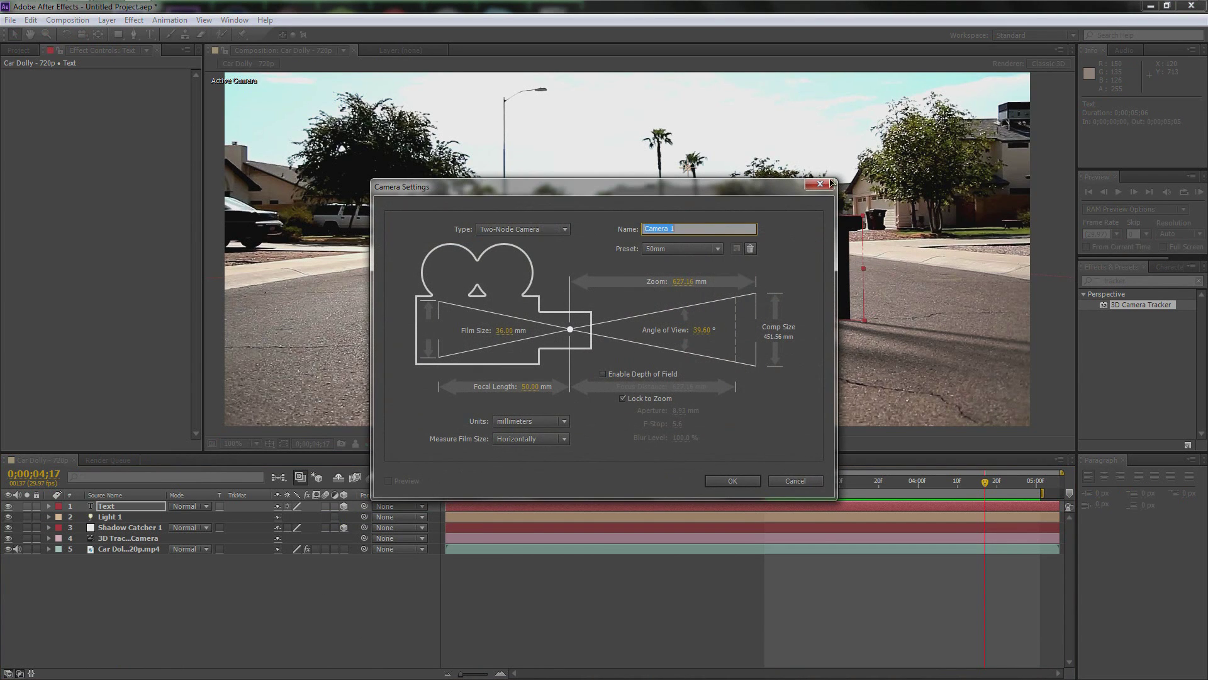
left_click(830, 184)
- Add a new light, Light 2, with adjusted intensity and Casts Shadows turned off
right_click(181, 462)
mouse_move(251, 470)
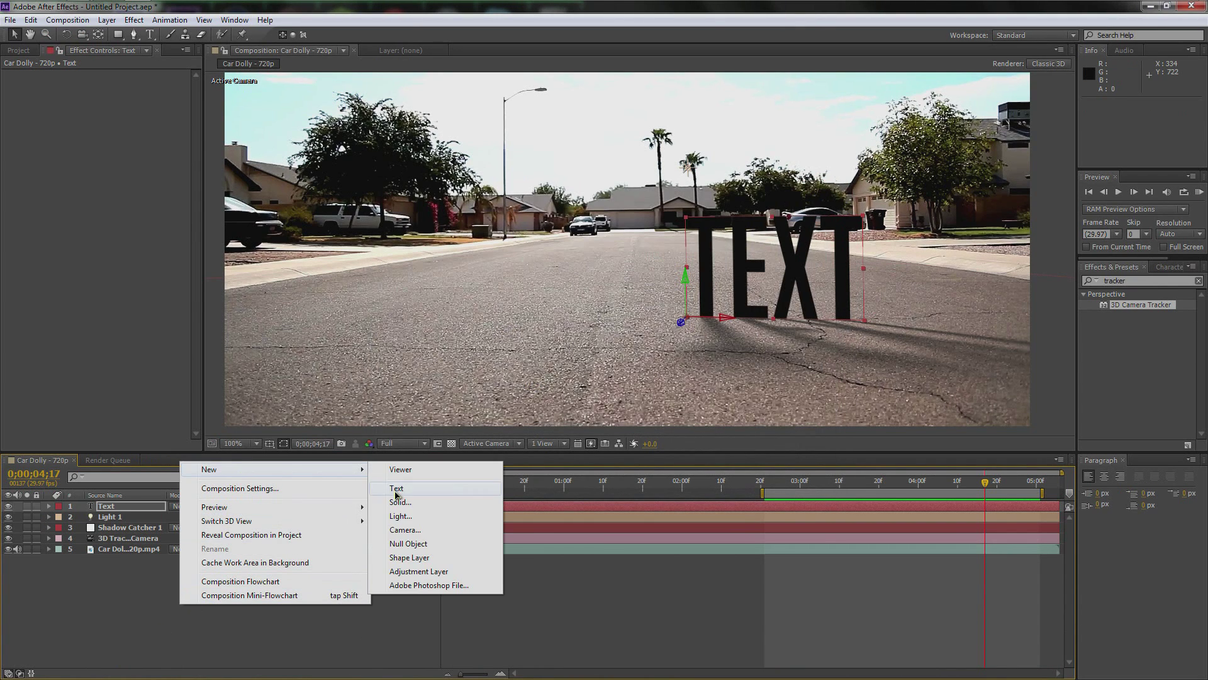
left_click(400, 516)
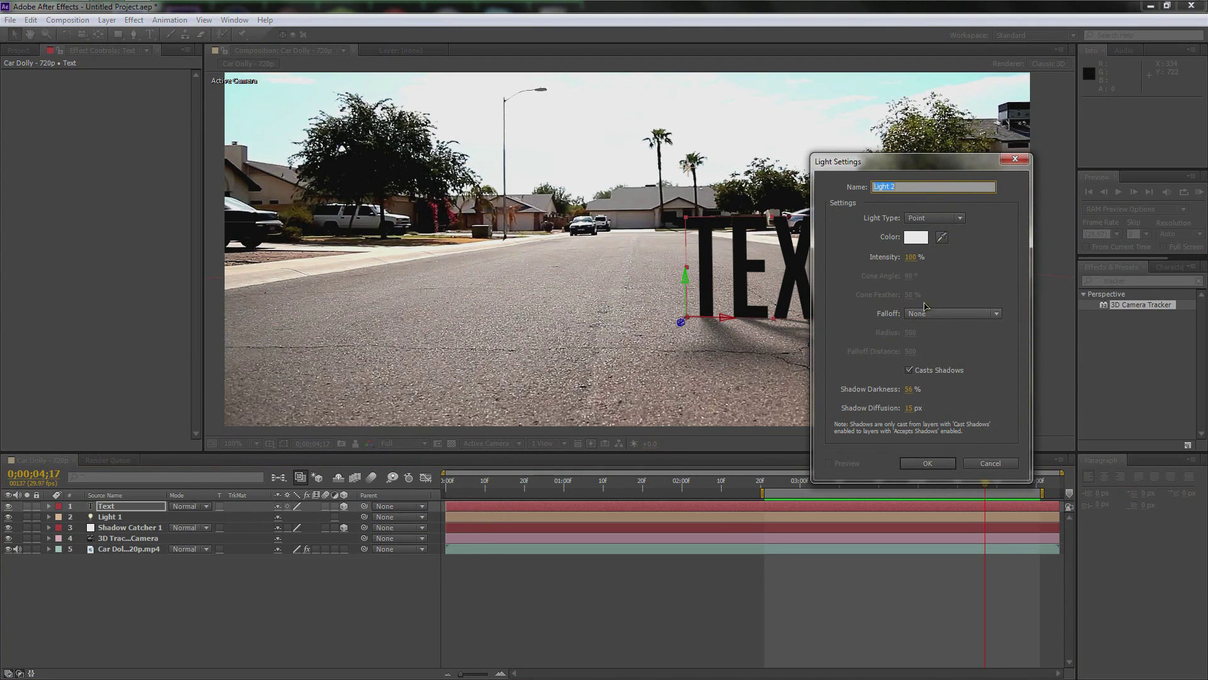
left_click(910, 258)
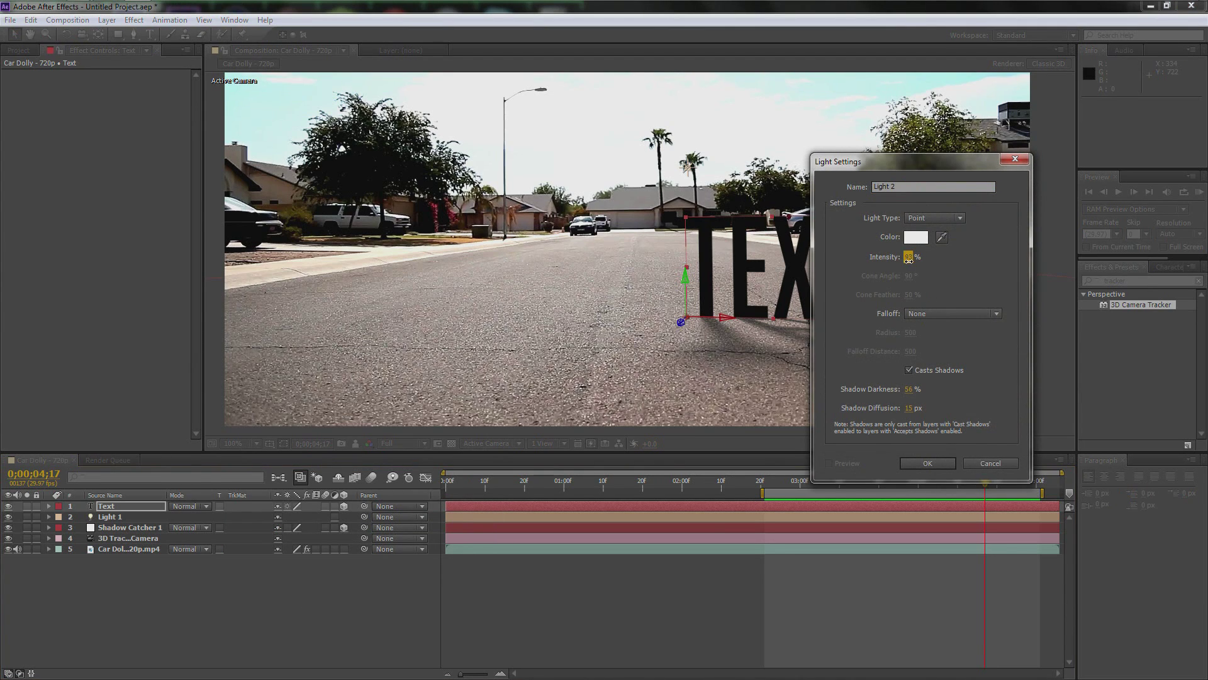
left_click(909, 371)
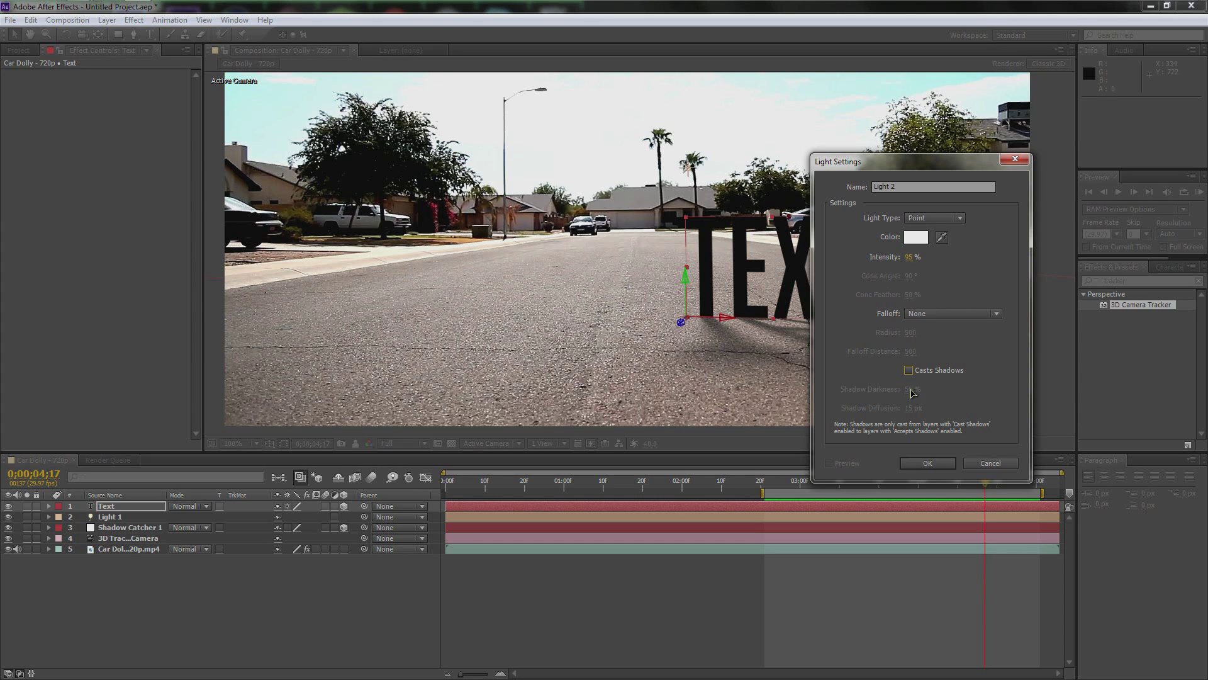
left_click(927, 464)
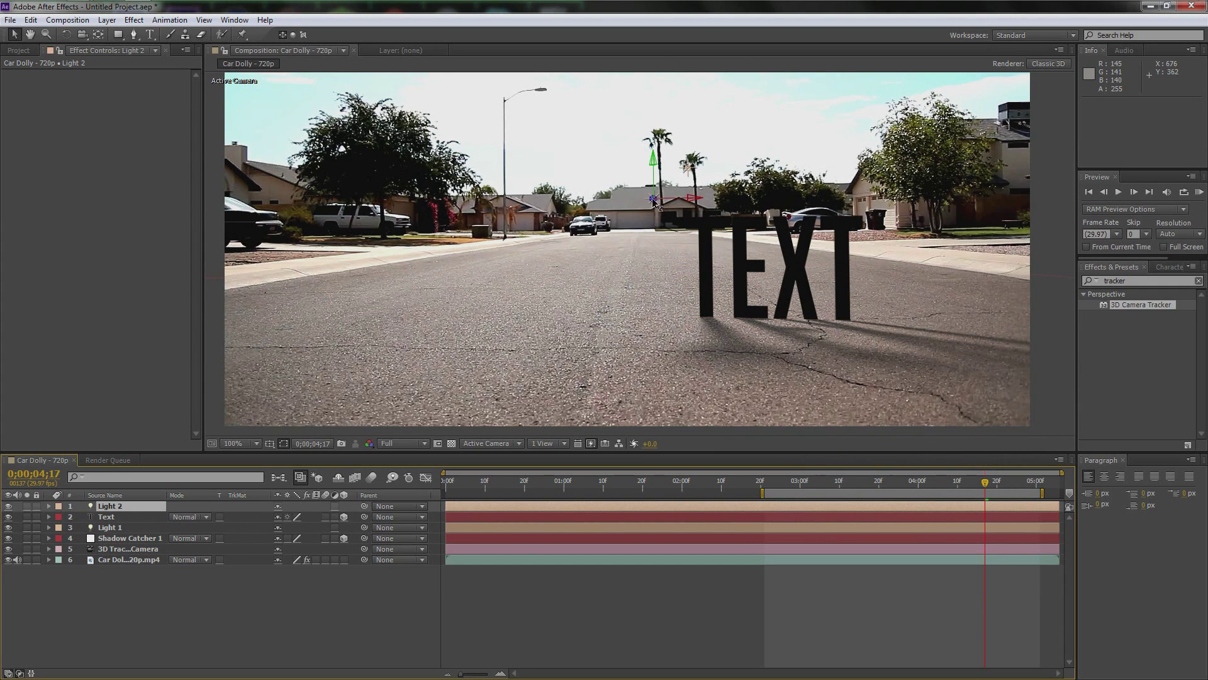
- In Custom View 1, drag Light 2 toward the lower right of the scene
scroll(657, 203, "down", 2)
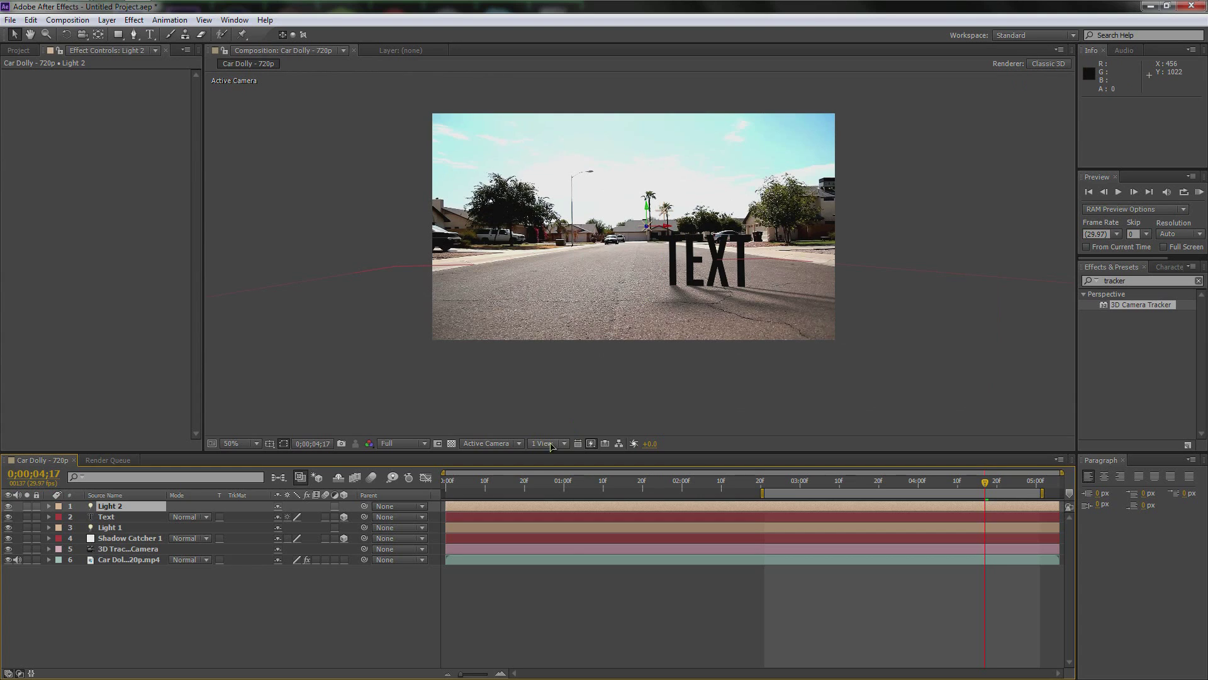
left_click(494, 443)
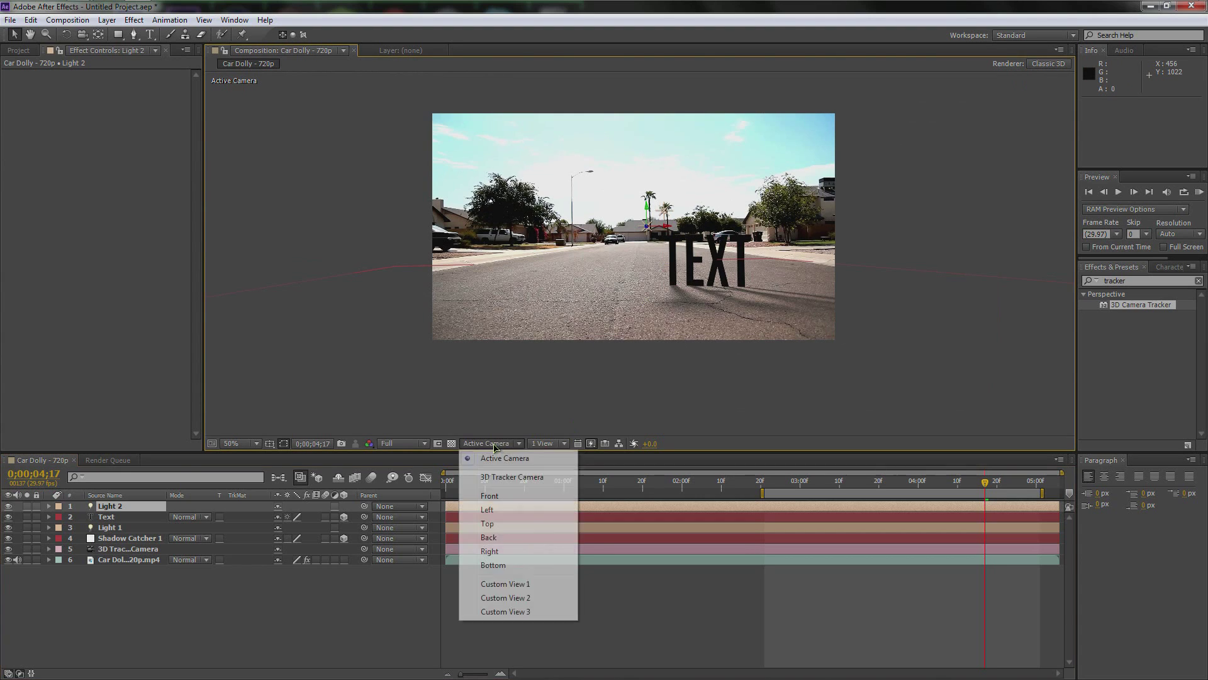
left_click(505, 583)
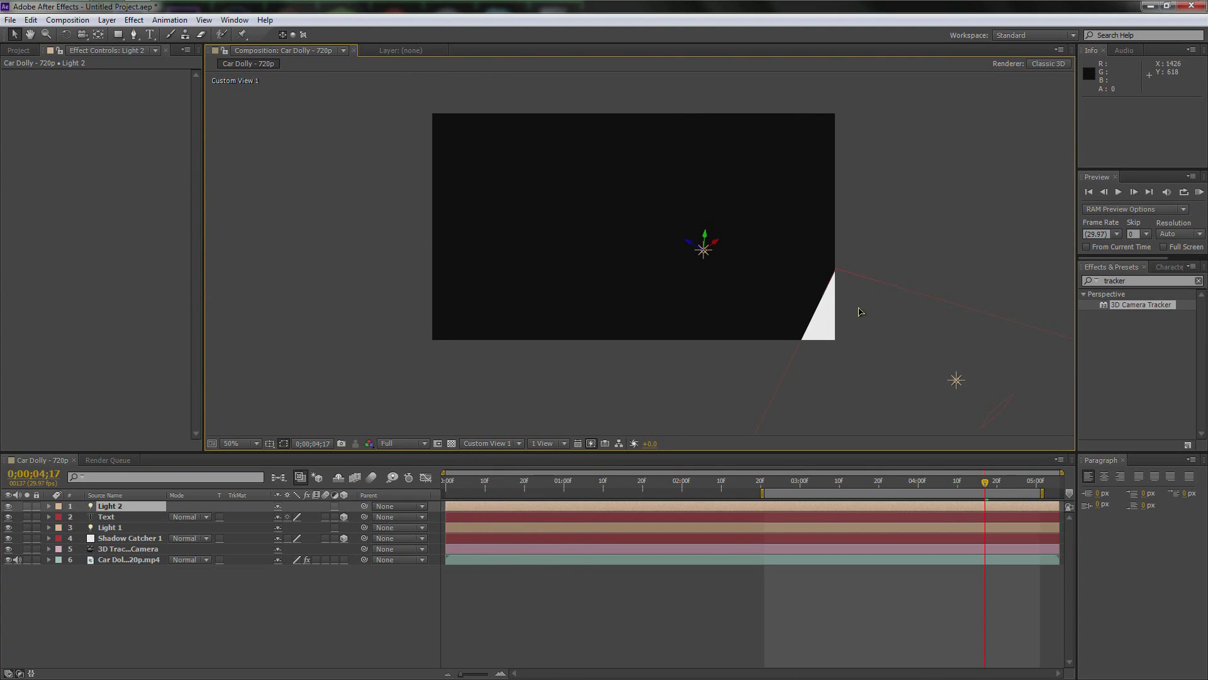
left_click_drag(704, 258, 929, 352)
- Back in Active Camera, move Light 2 up-left to about 628.8, 324.0, -1947.2
left_click(113, 517)
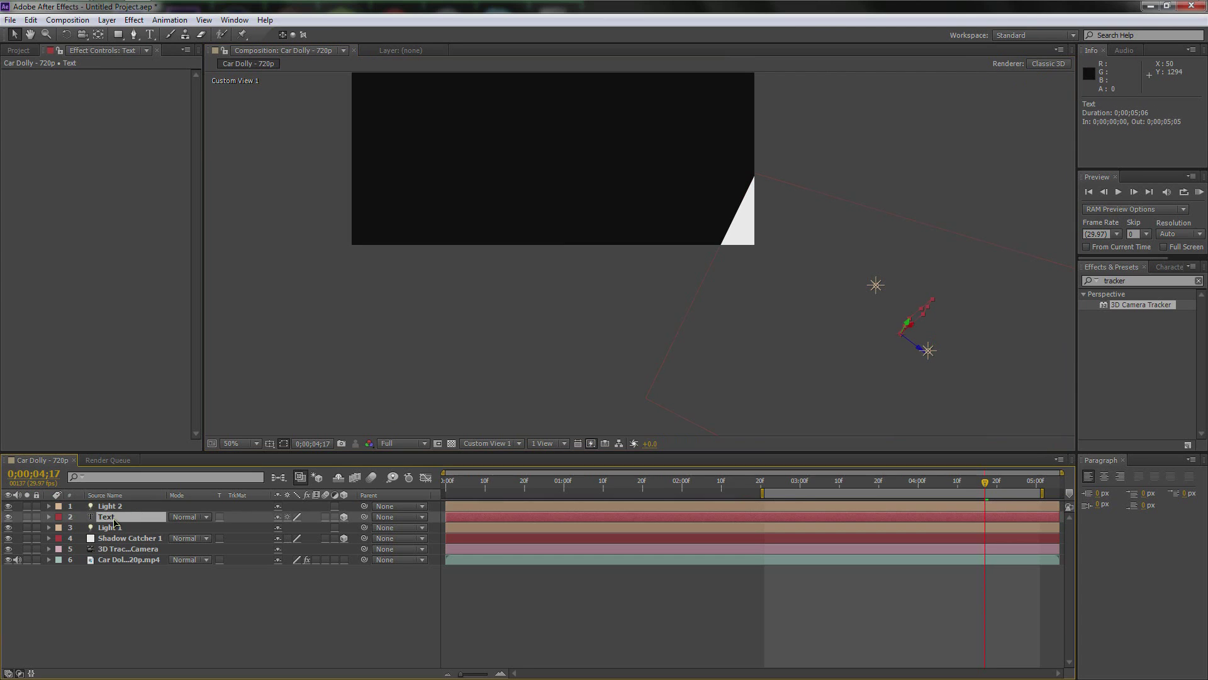
left_click(110, 507)
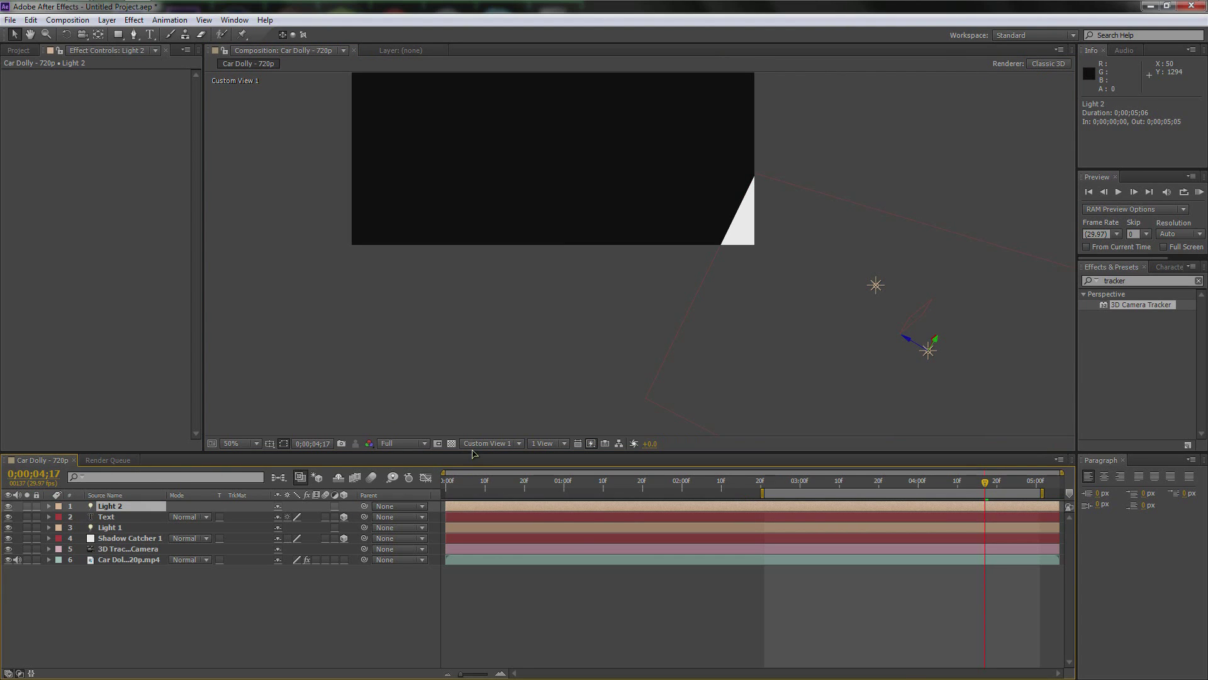
left_click(491, 443)
left_click(482, 459)
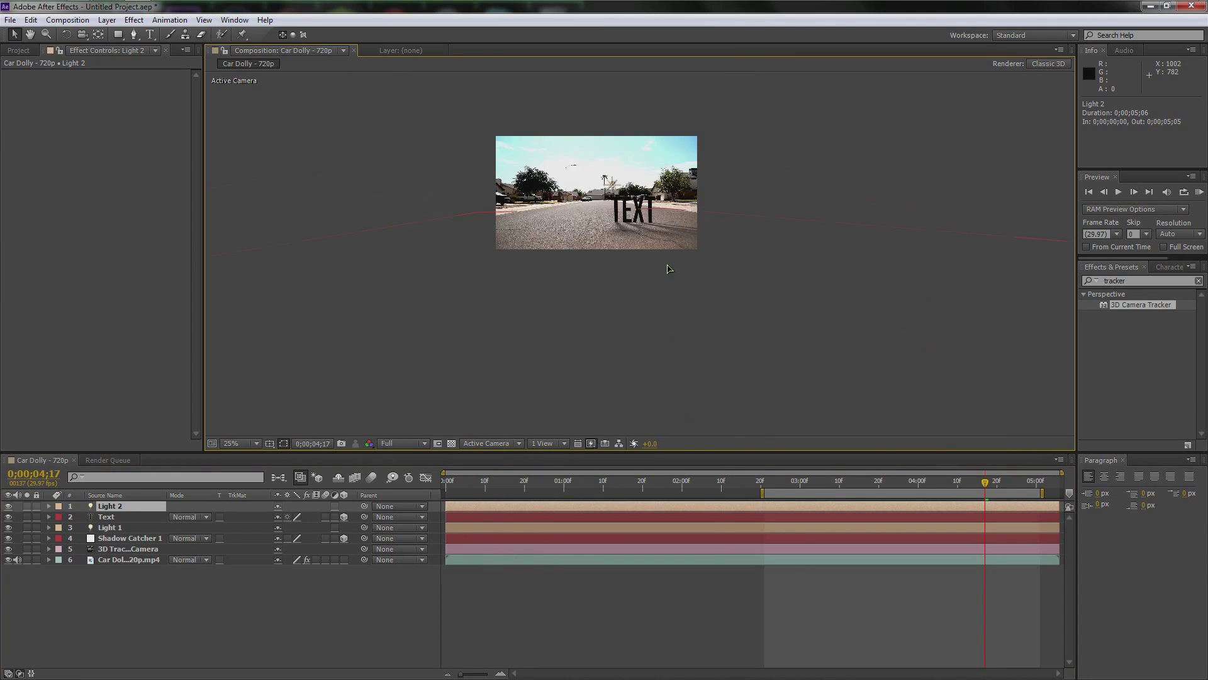
scroll(668, 268, "down", 1)
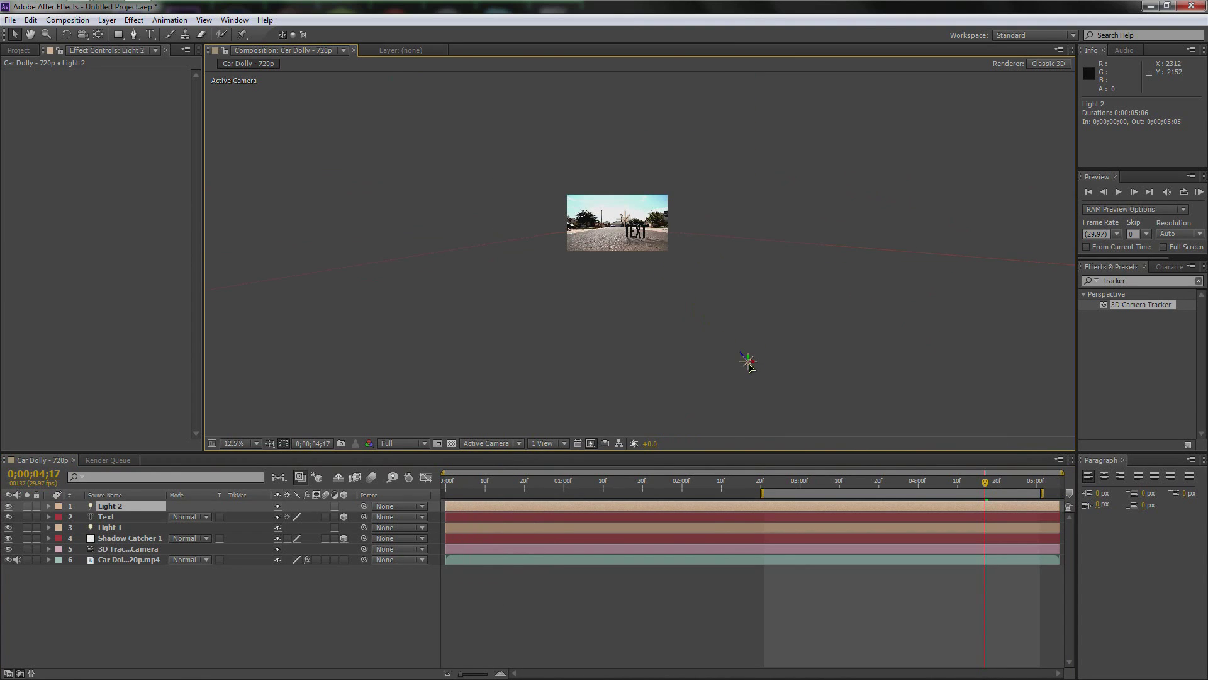
left_click_drag(749, 364, 622, 228)
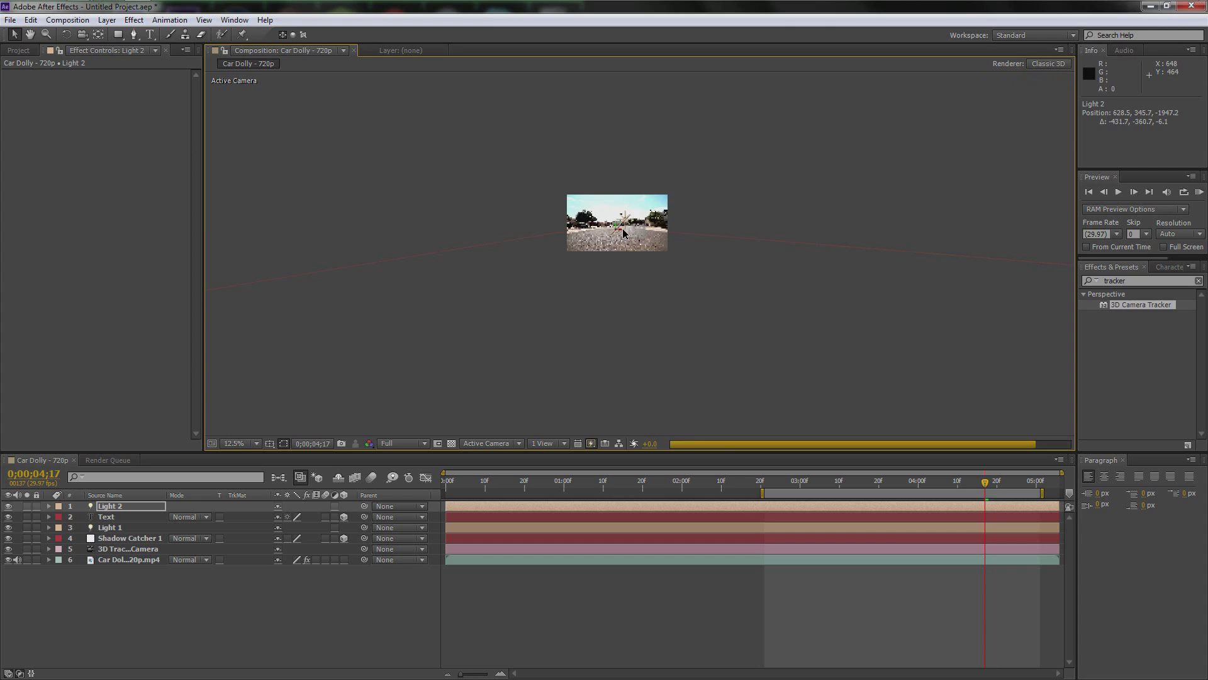
scroll(622, 229, "up", 6)
- Push Light 2 back along Z to about -1988.2, then deselect it
scroll(677, 398, "down", 2)
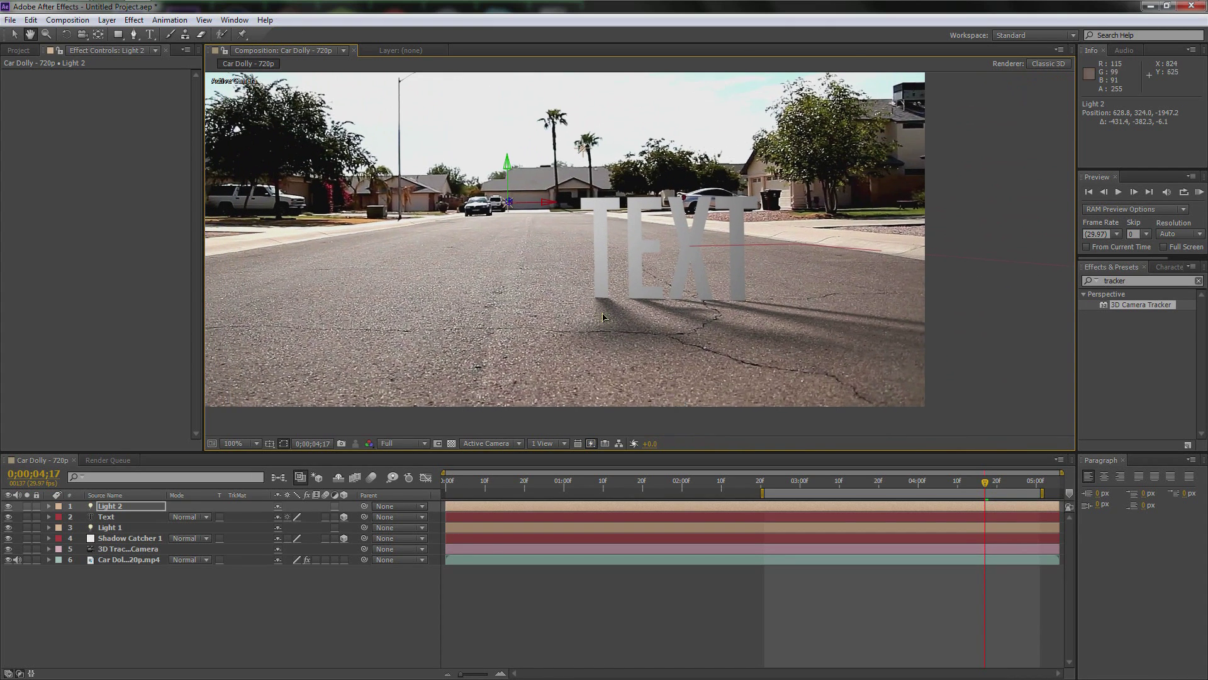
key("v")
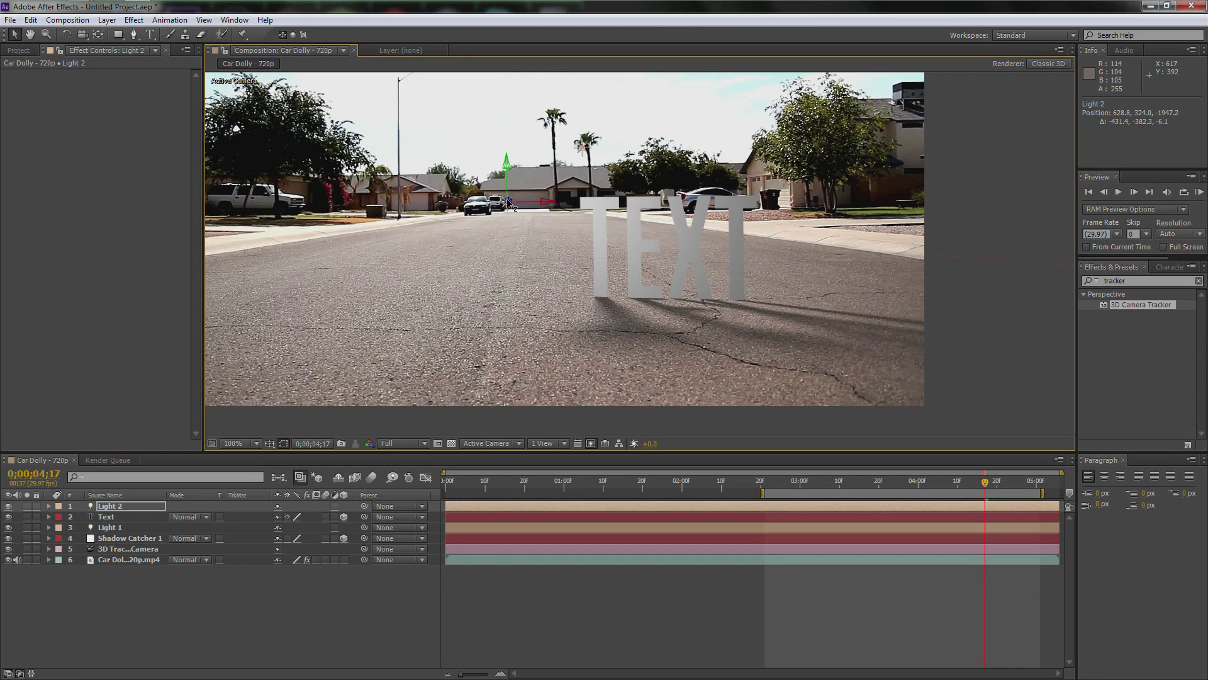
left_click_drag(510, 203, 472, 203)
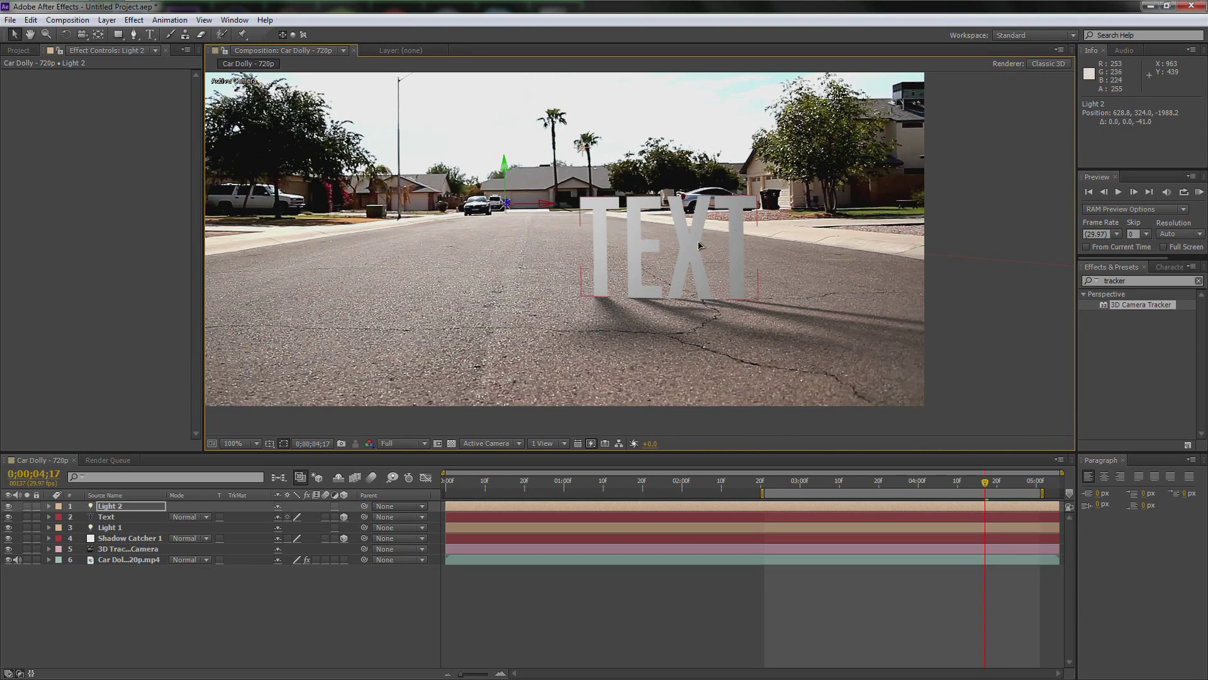
left_click(1013, 203)
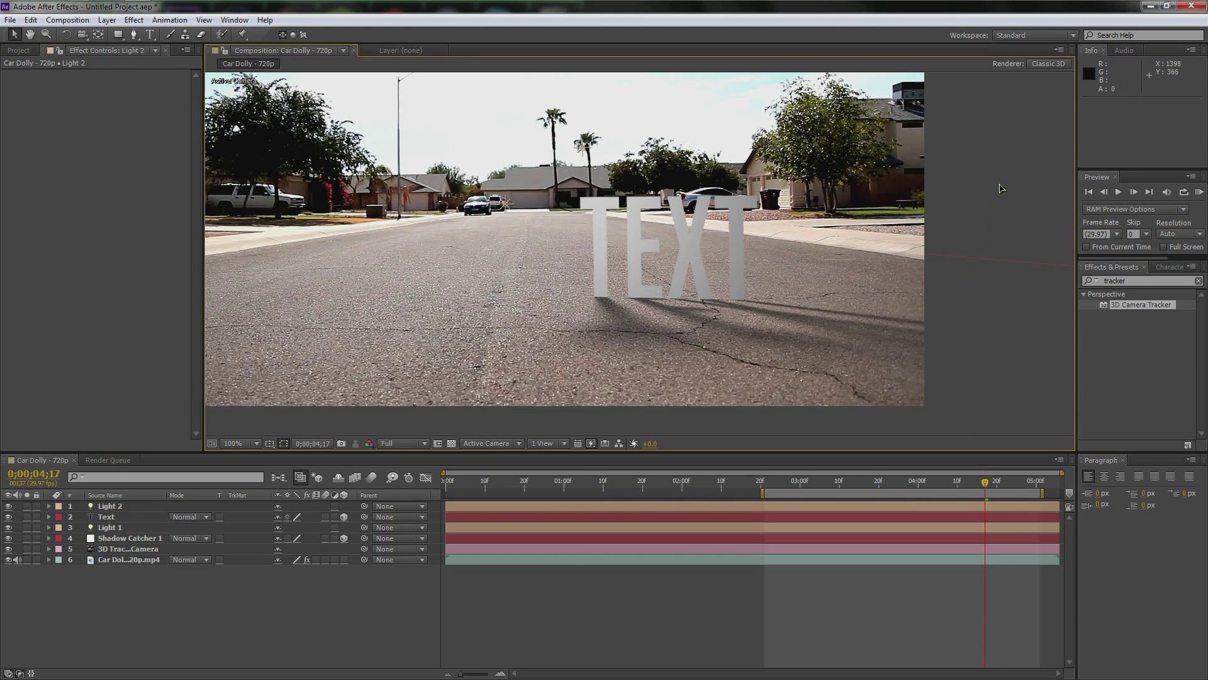
- Scale the Text layer to 443% and start a RAM preview with numpad 0
left_click(667, 264)
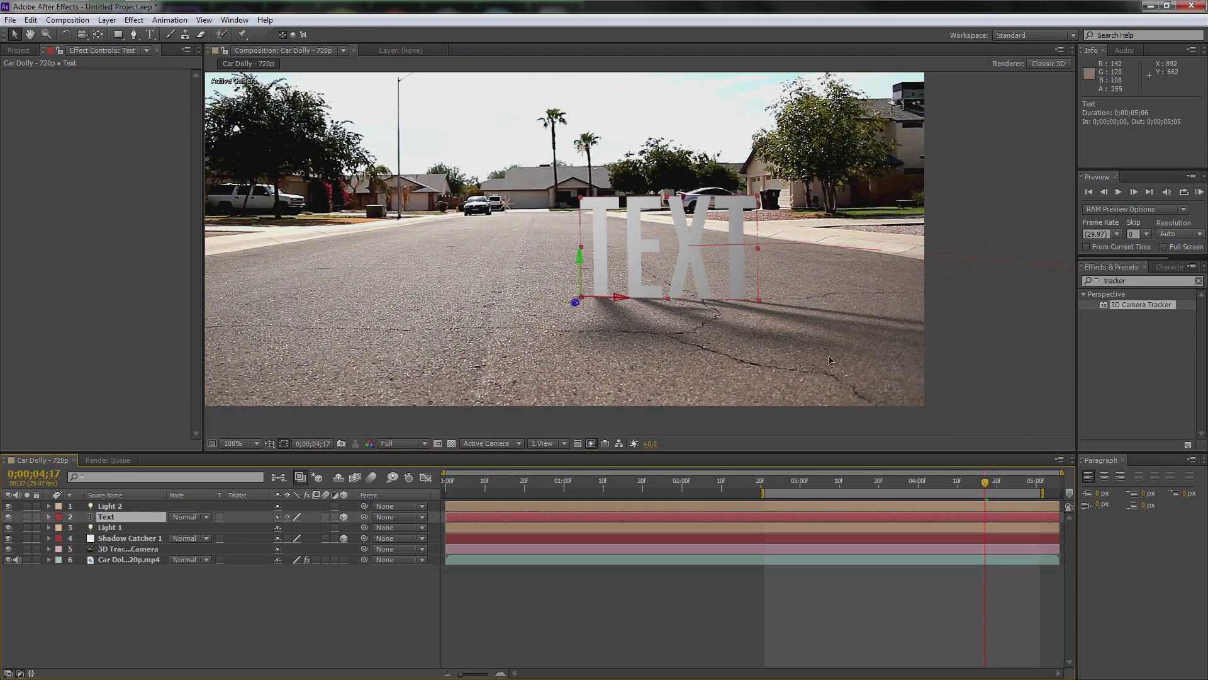
left_click(1169, 266)
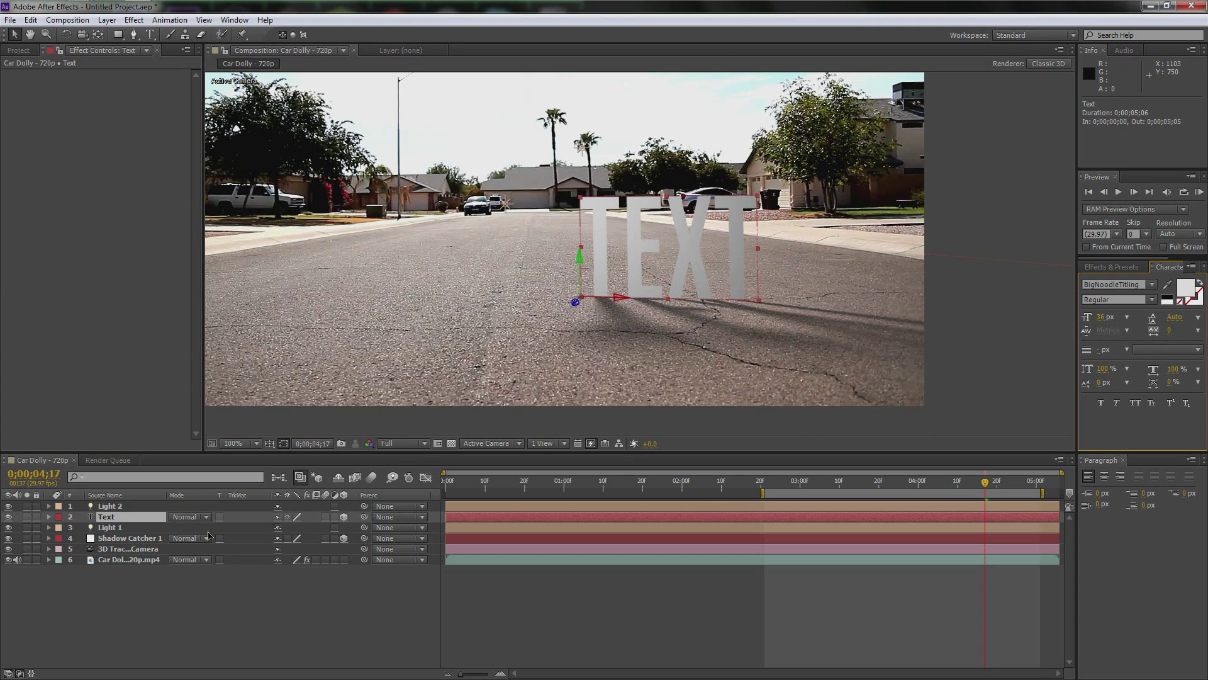
left_click(111, 518)
key("s")
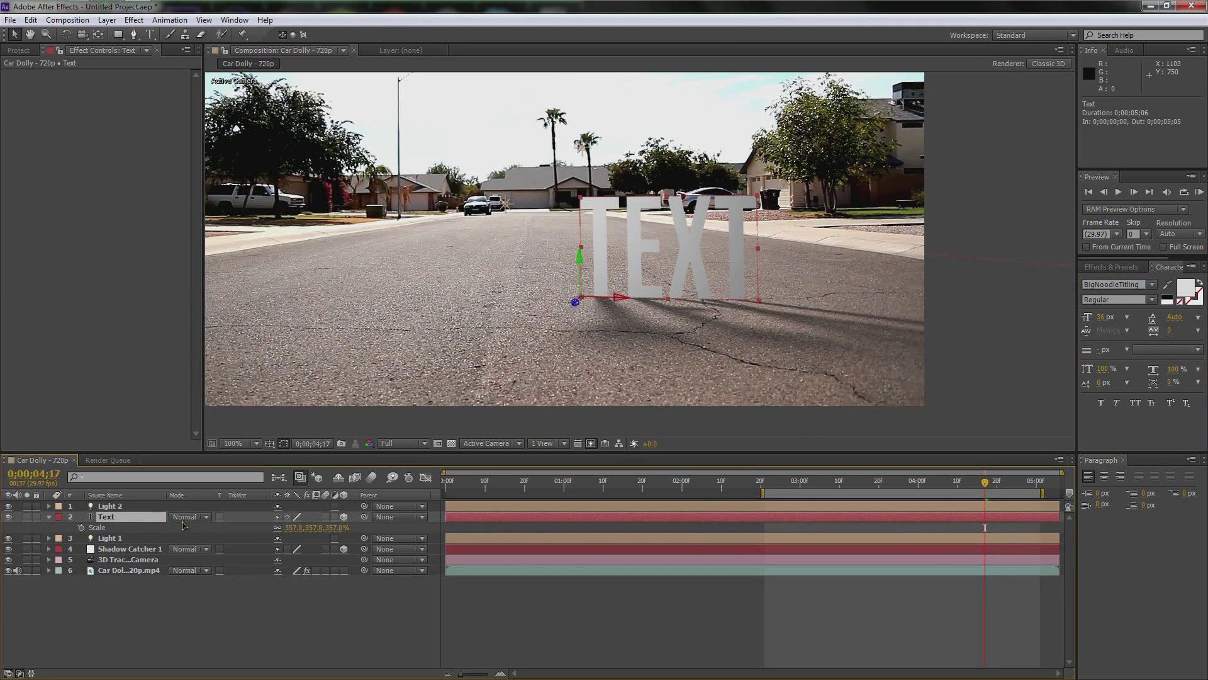
left_click_drag(291, 529, 346, 534)
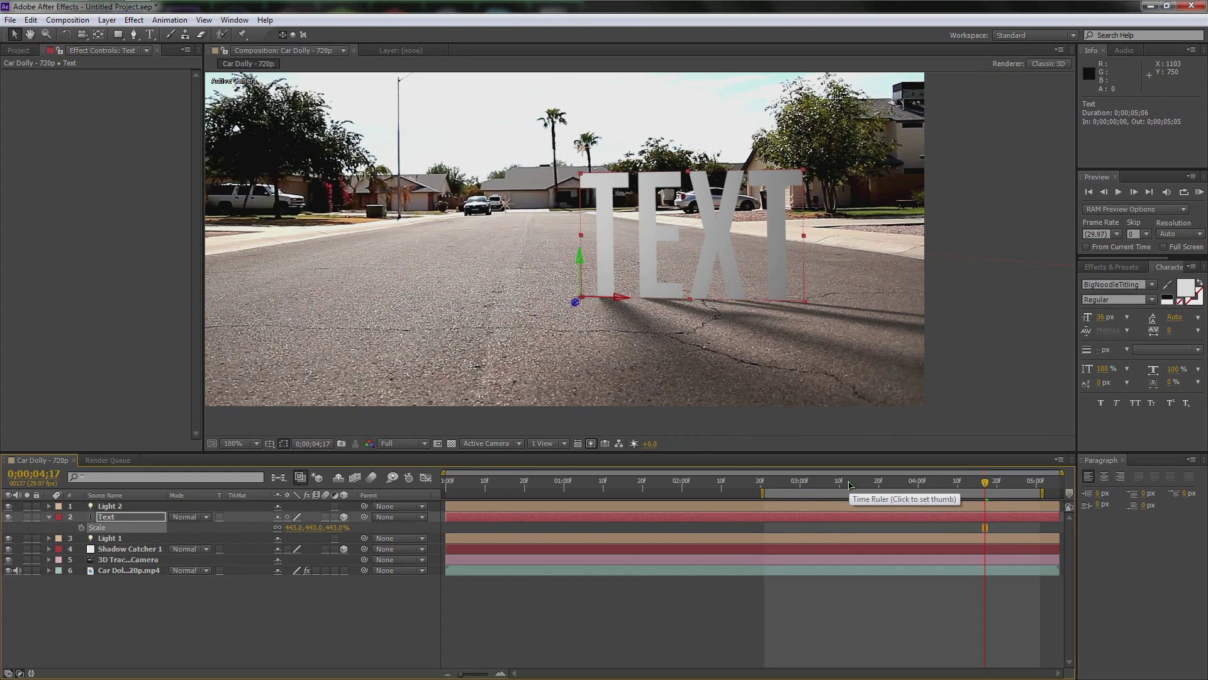
key("KP_0")
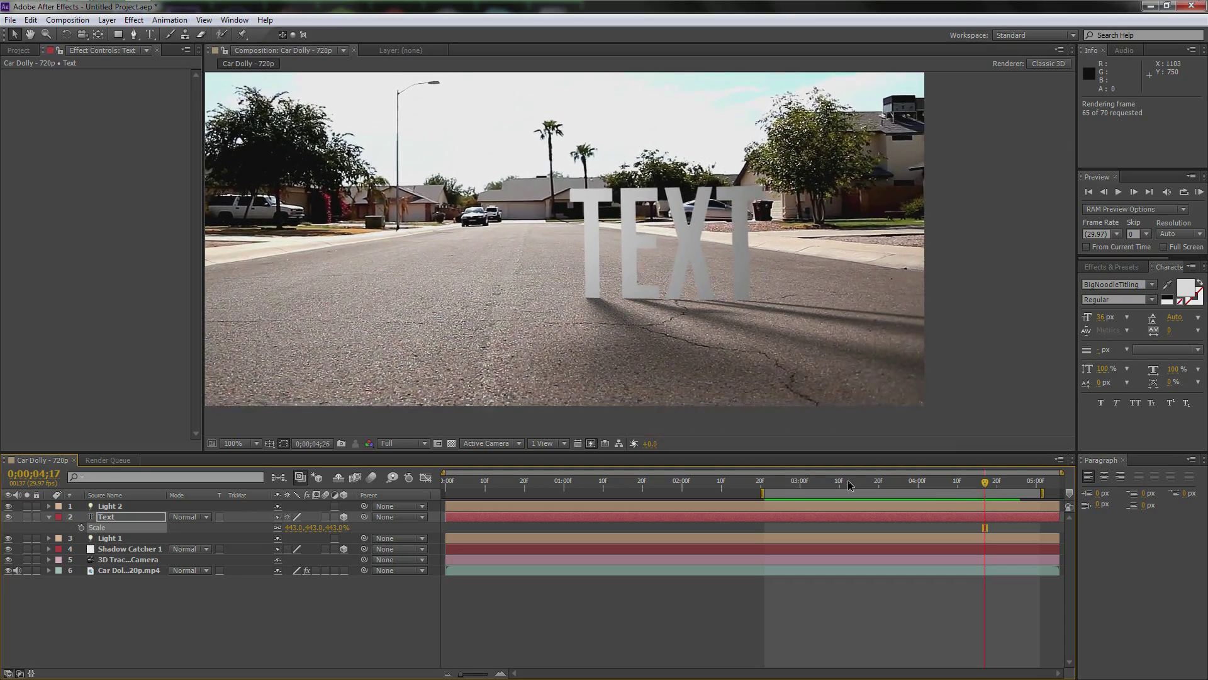
- Stop the RAM preview, scrub to check the enlarged TEXT tracks the road, and zoom out to 50%
key("space")
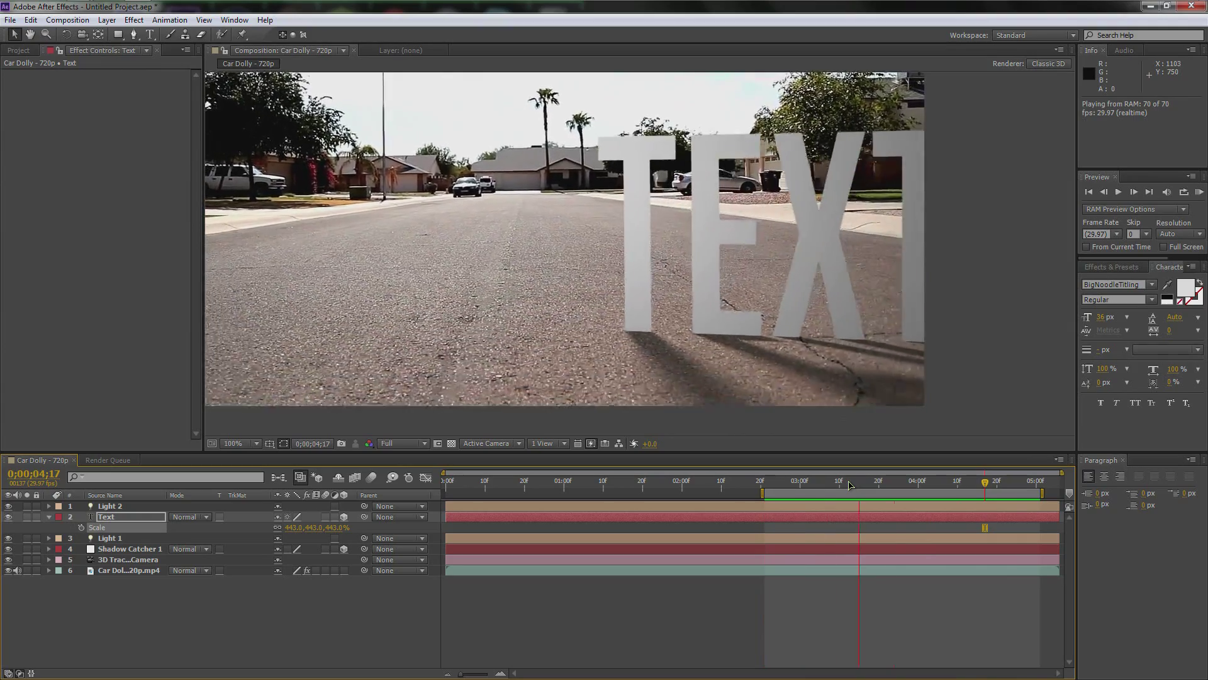
key("space")
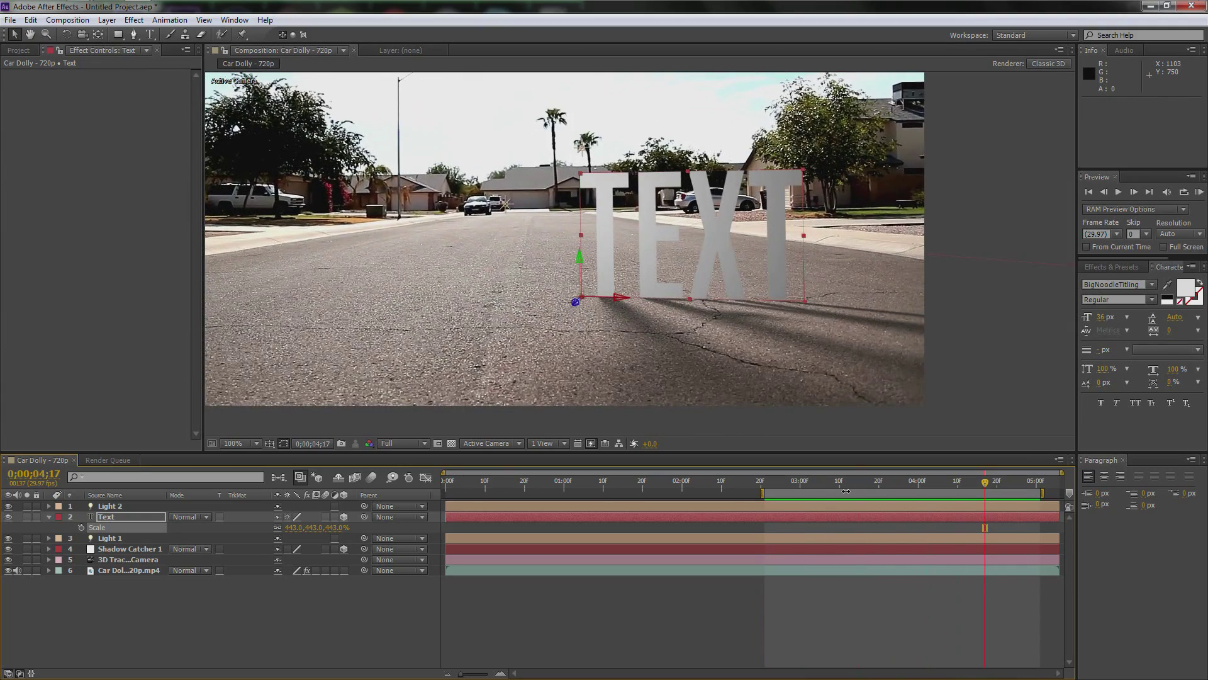
left_click_drag(931, 486, 957, 491)
left_click(333, 609)
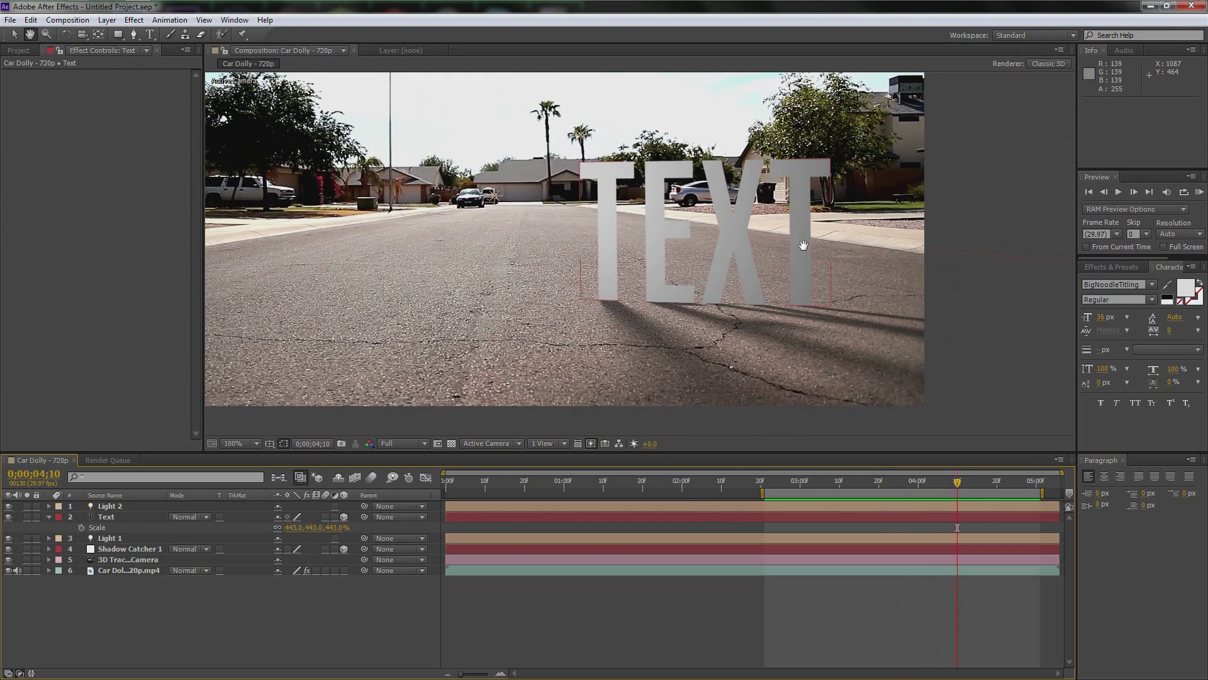
scroll(872, 291, "down", 2)
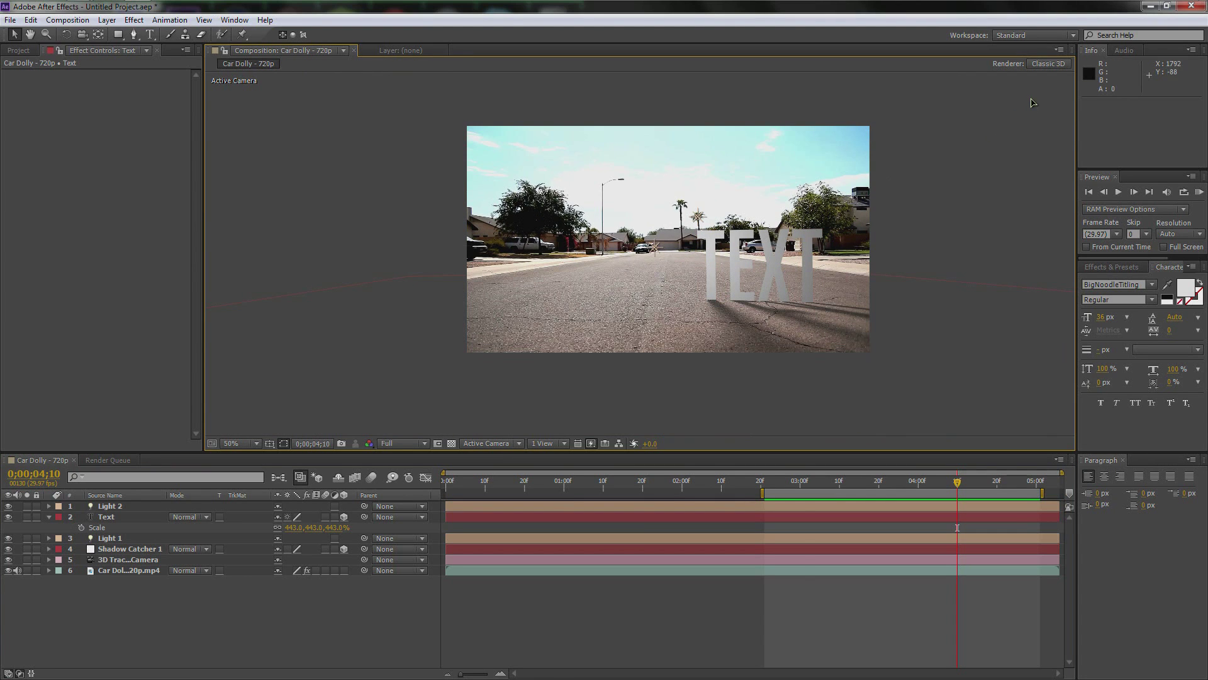
left_click(1045, 65)
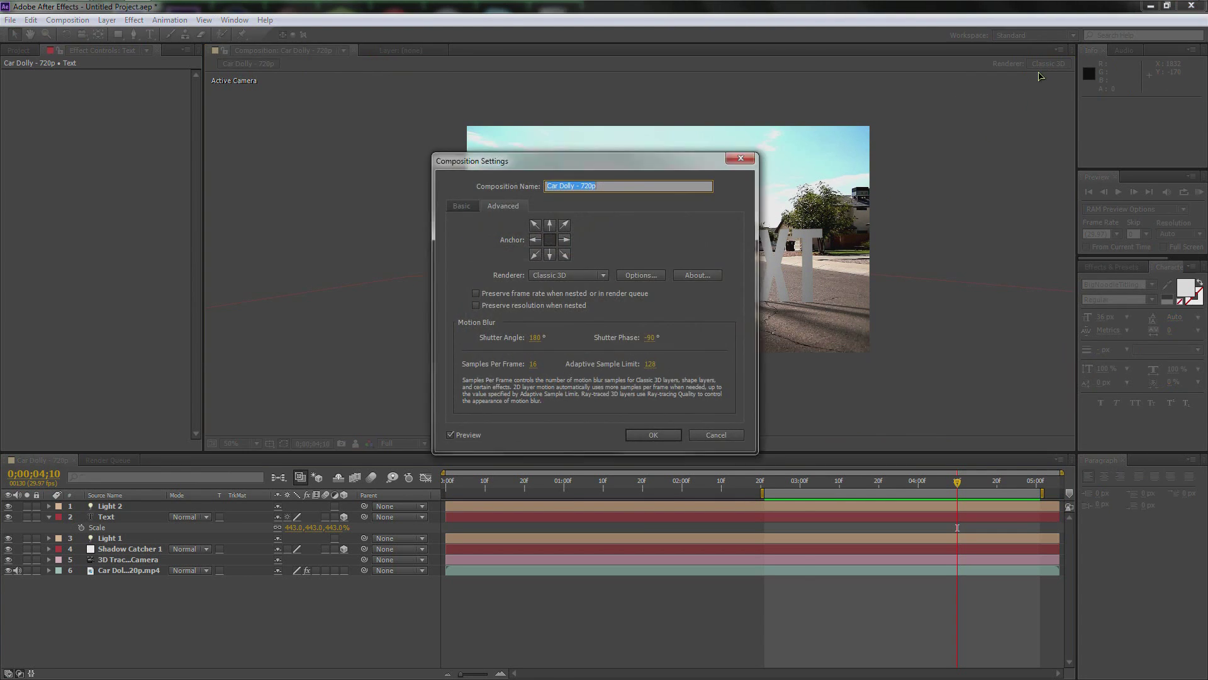
- Switch the composition renderer from Classic 3D to Ray-traced 3D
left_click(742, 159)
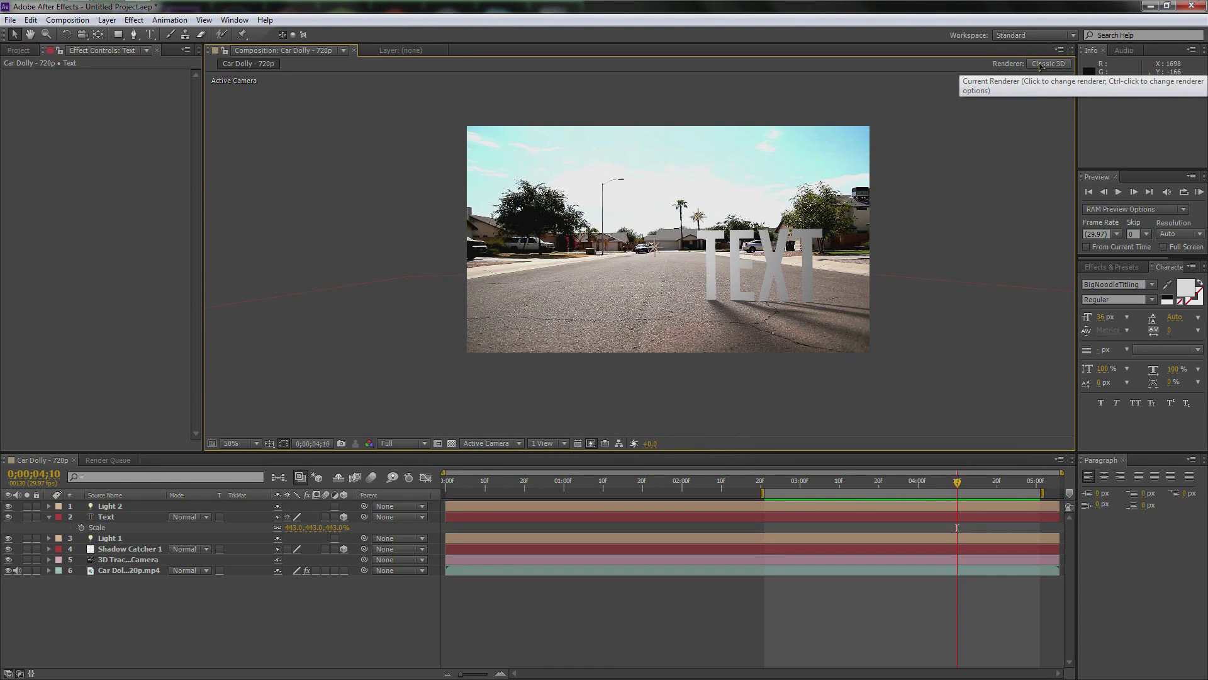
left_click(1058, 66)
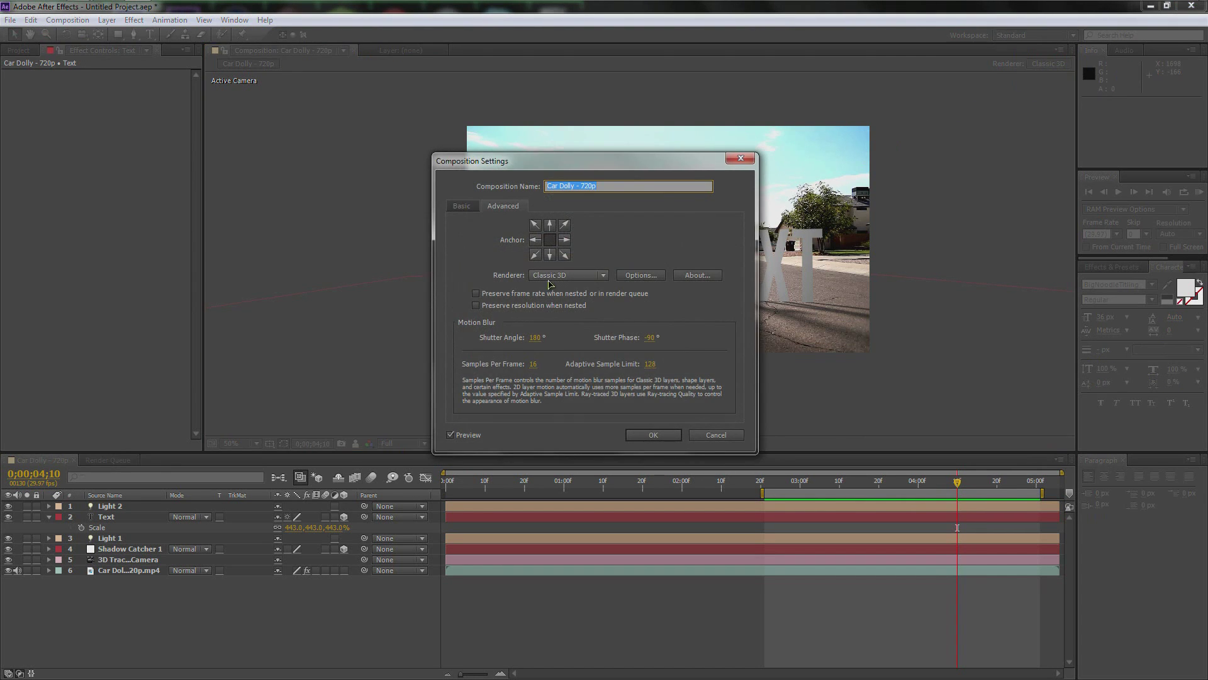
left_click(532, 277)
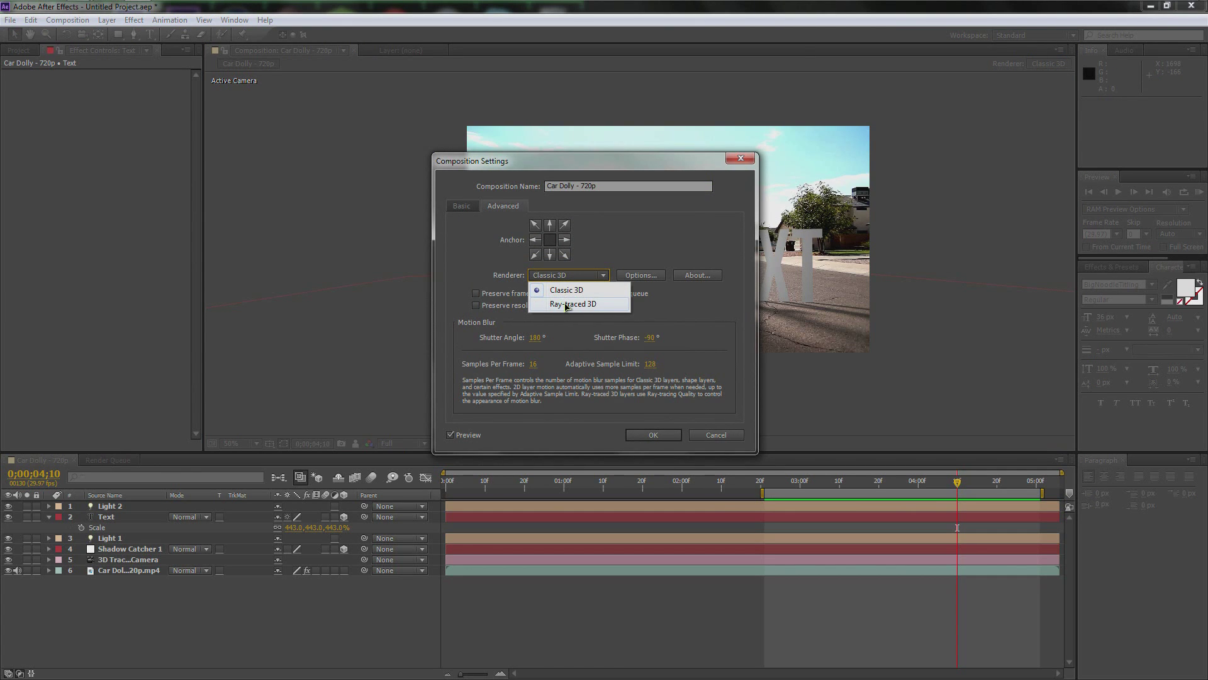
left_click(567, 305)
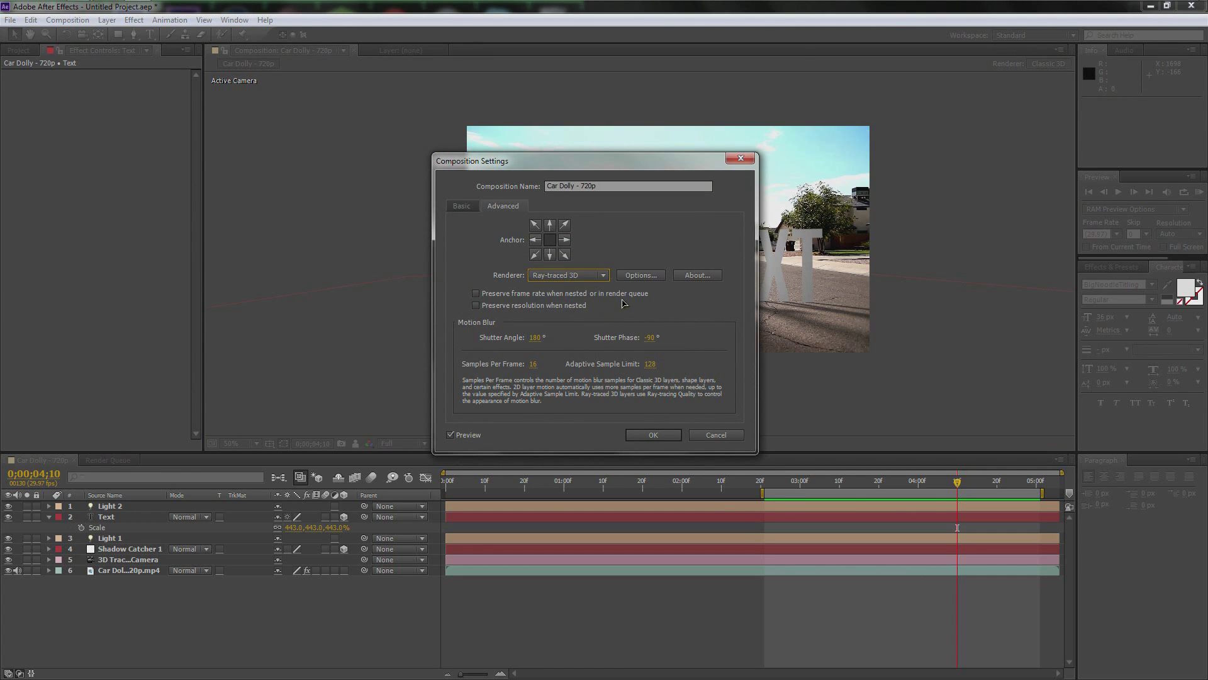
- Leave Ray-tracing Quality at 1 (Draft) in the renderer options and apply the composition settings
left_click(623, 278)
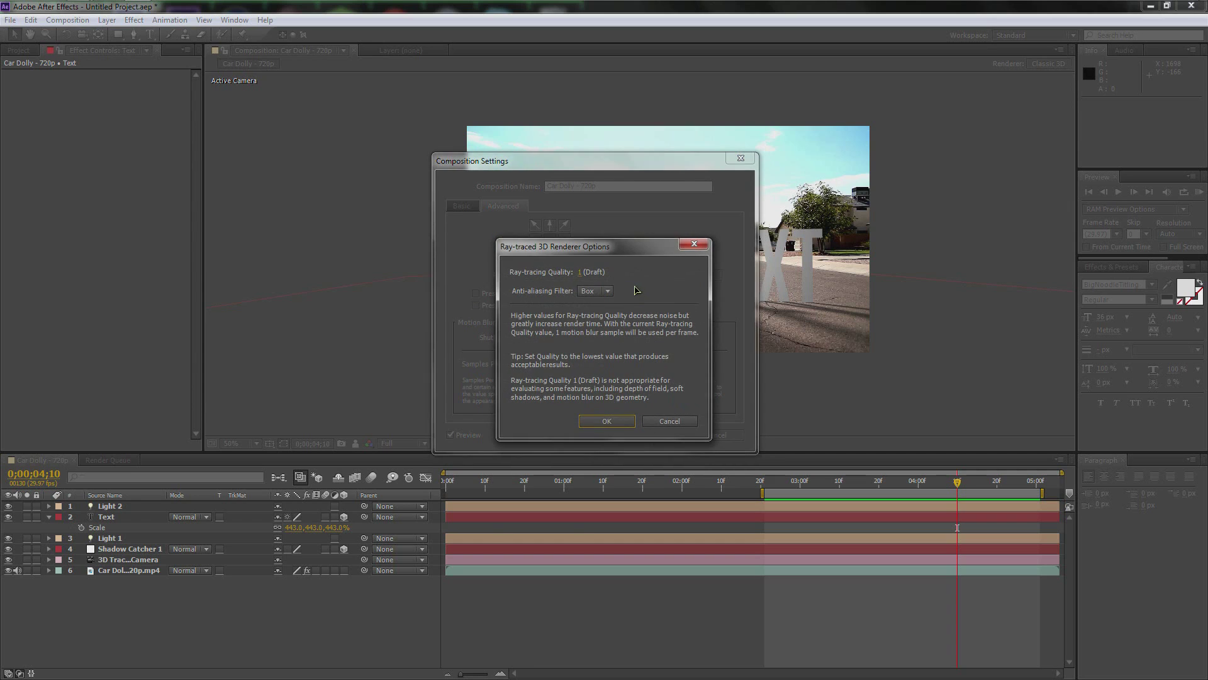
left_click(589, 273)
key("Up")
key("Up")
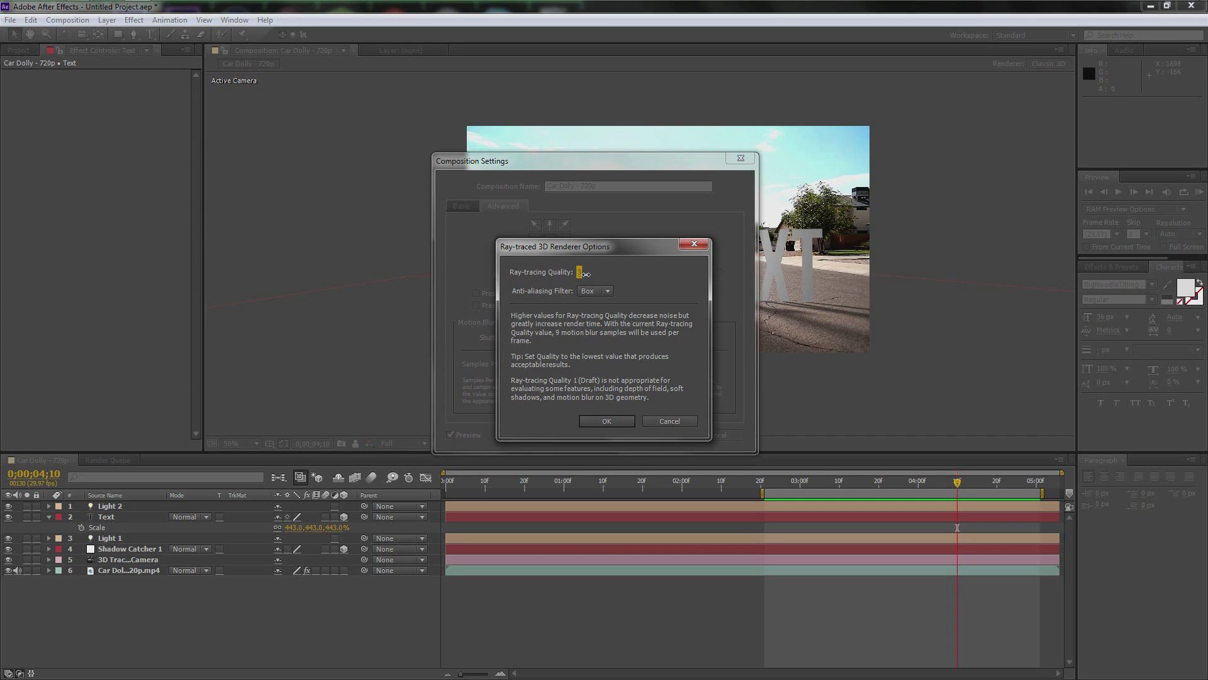
key("Up")
key("Down")
key("Down")
key("Down")
left_click(607, 421)
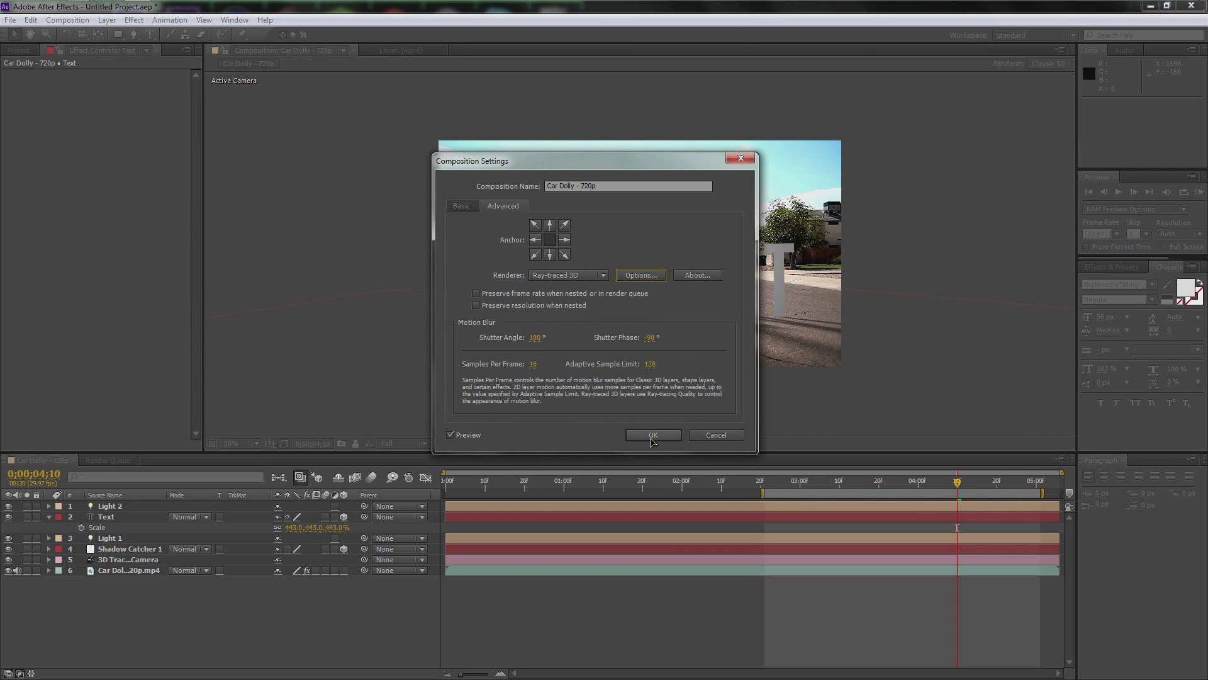
left_click(653, 435)
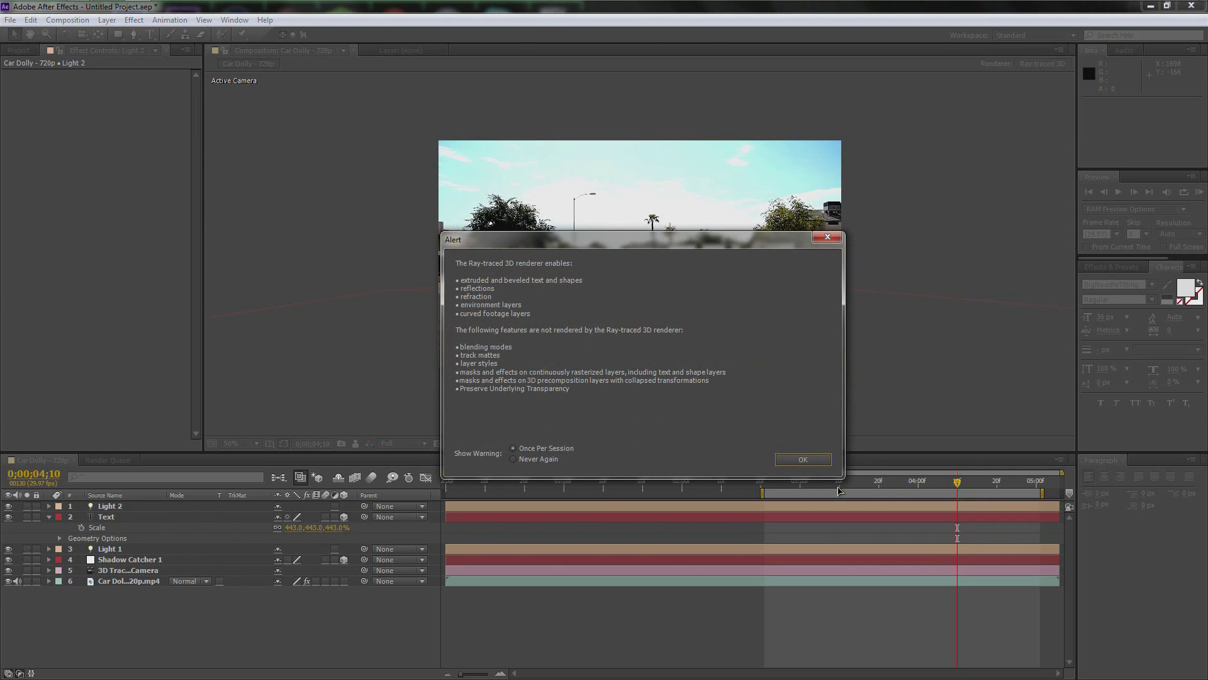
- Dismiss the ray-tracer alert, set preview resolution to Half, and scrub back to an earlier frame
left_click(804, 460)
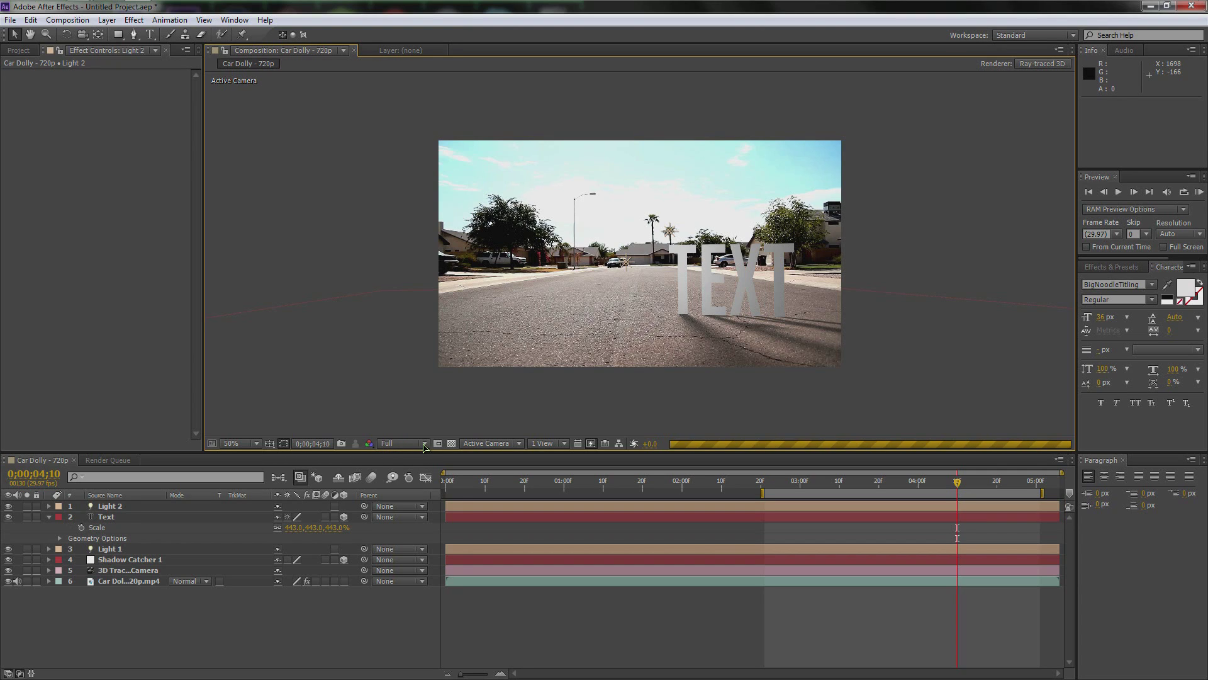
left_click(424, 444)
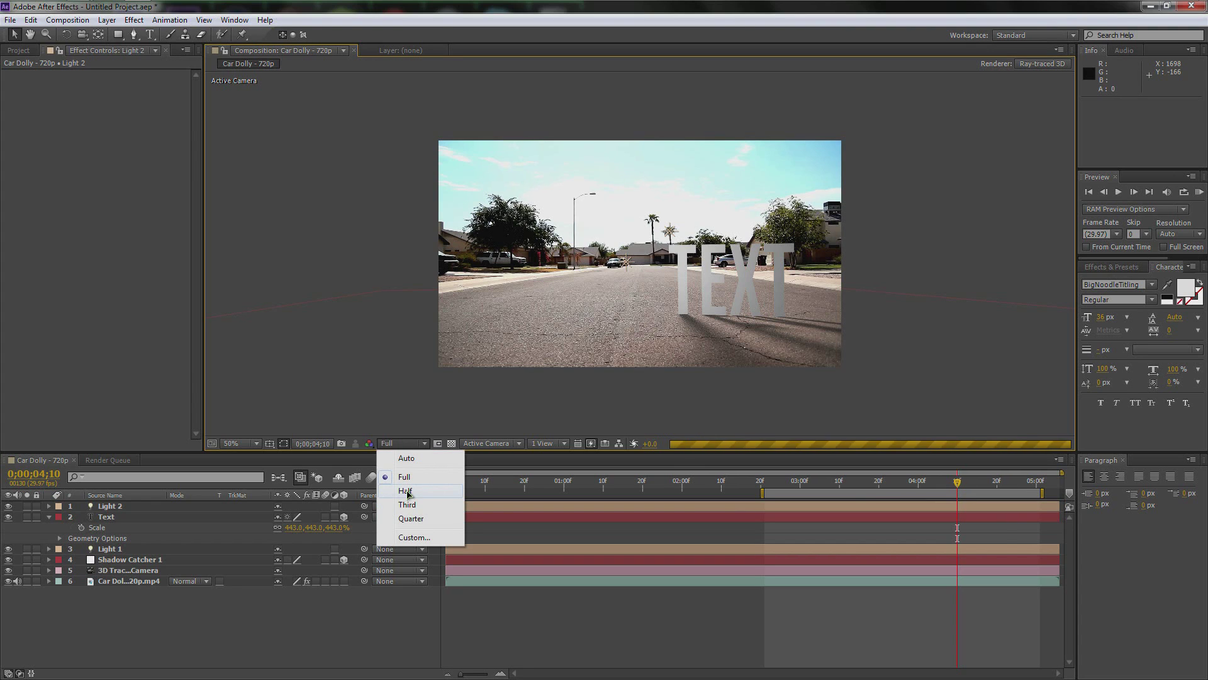
left_click(406, 491)
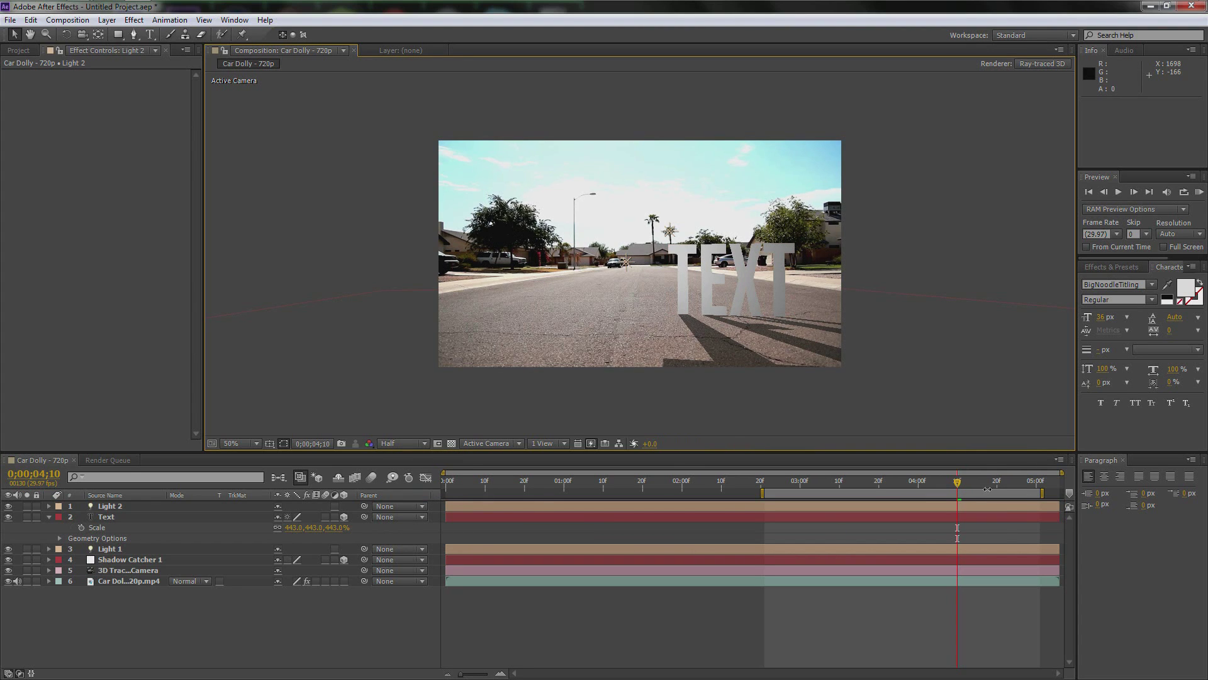
left_click_drag(957, 483, 887, 491)
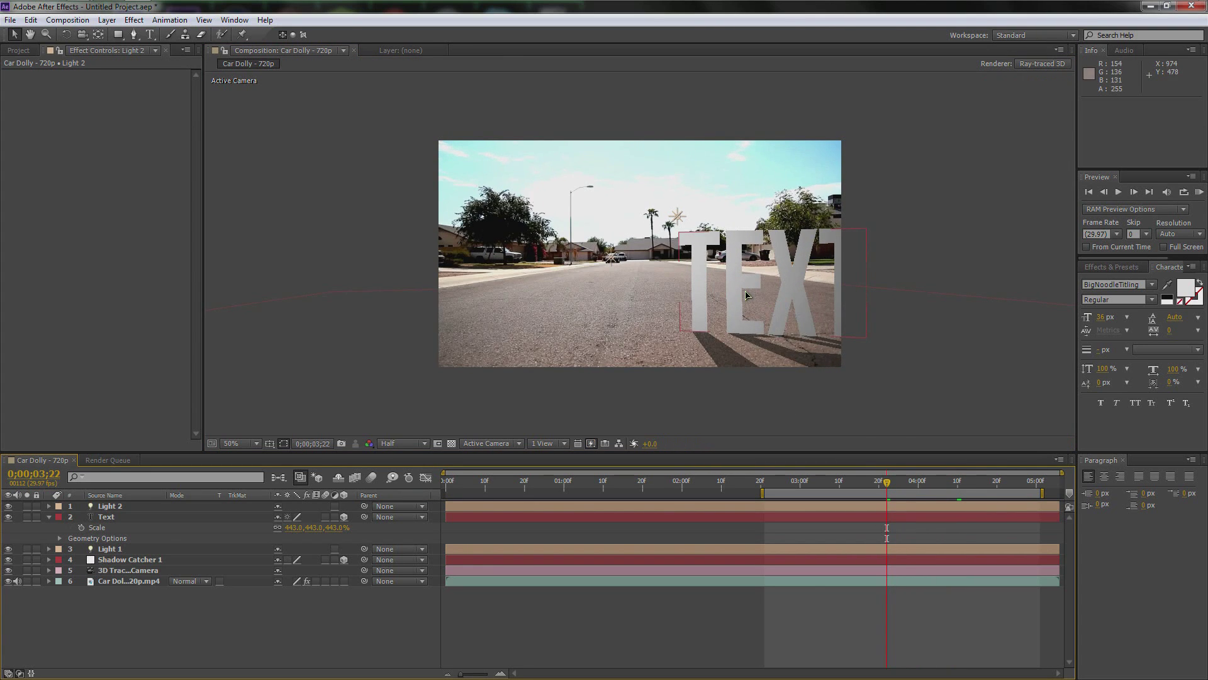
key("period")
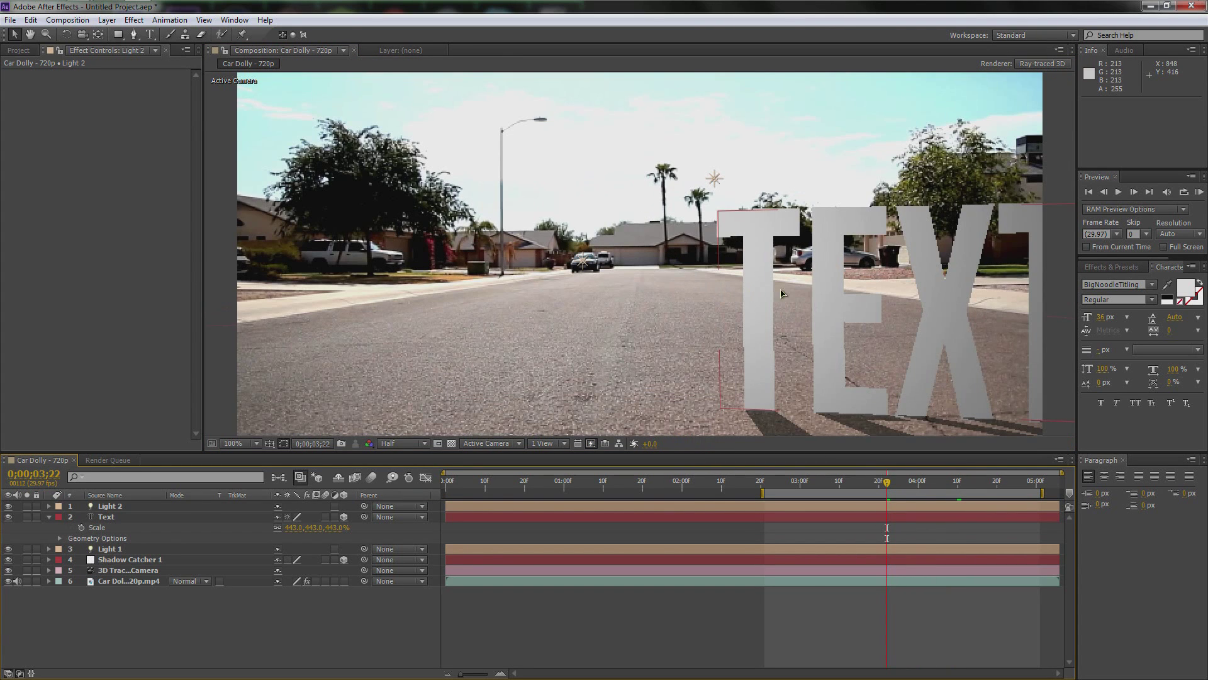
- Expand the Text layer's Geometry Options, with Transform collapsed, to show Bevel Style and Extrusion Depth
left_click(112, 518)
left_click(49, 516)
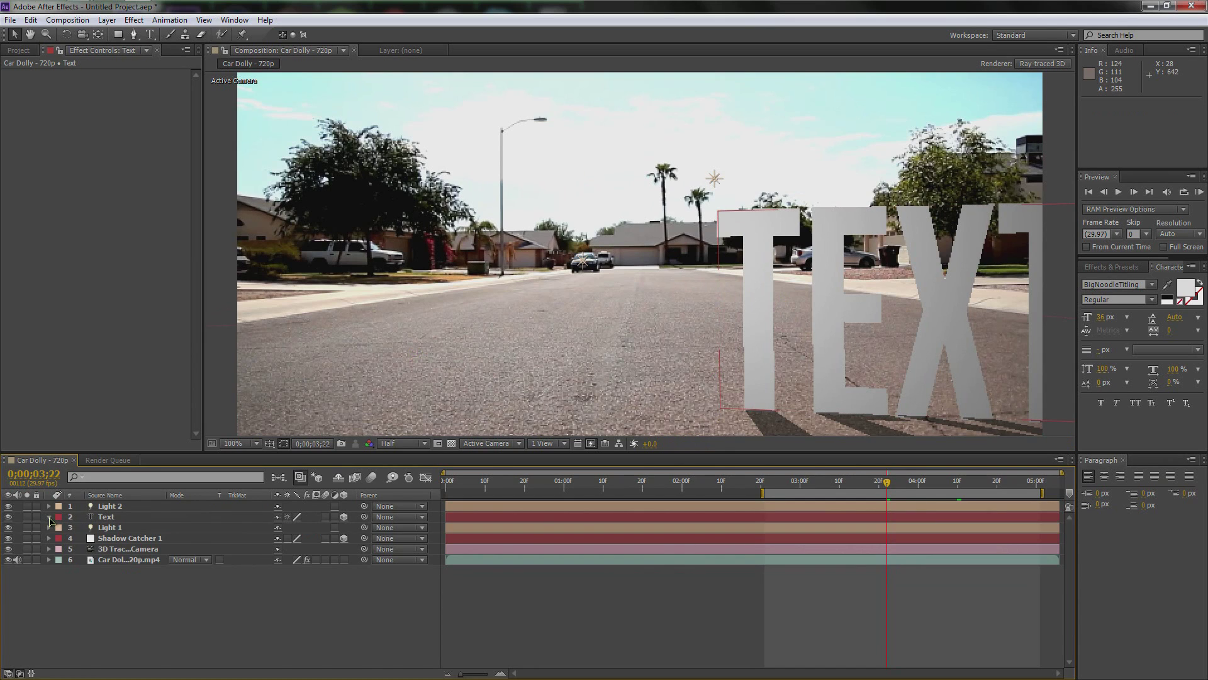
left_click(49, 516)
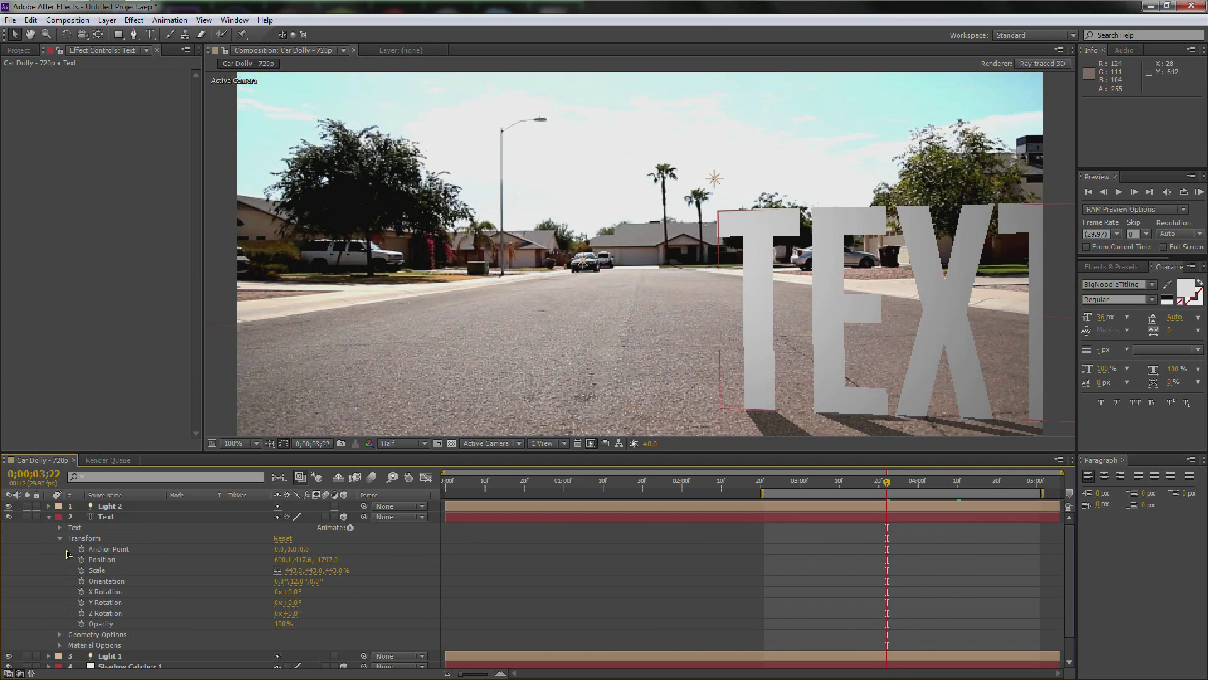
left_click(60, 539)
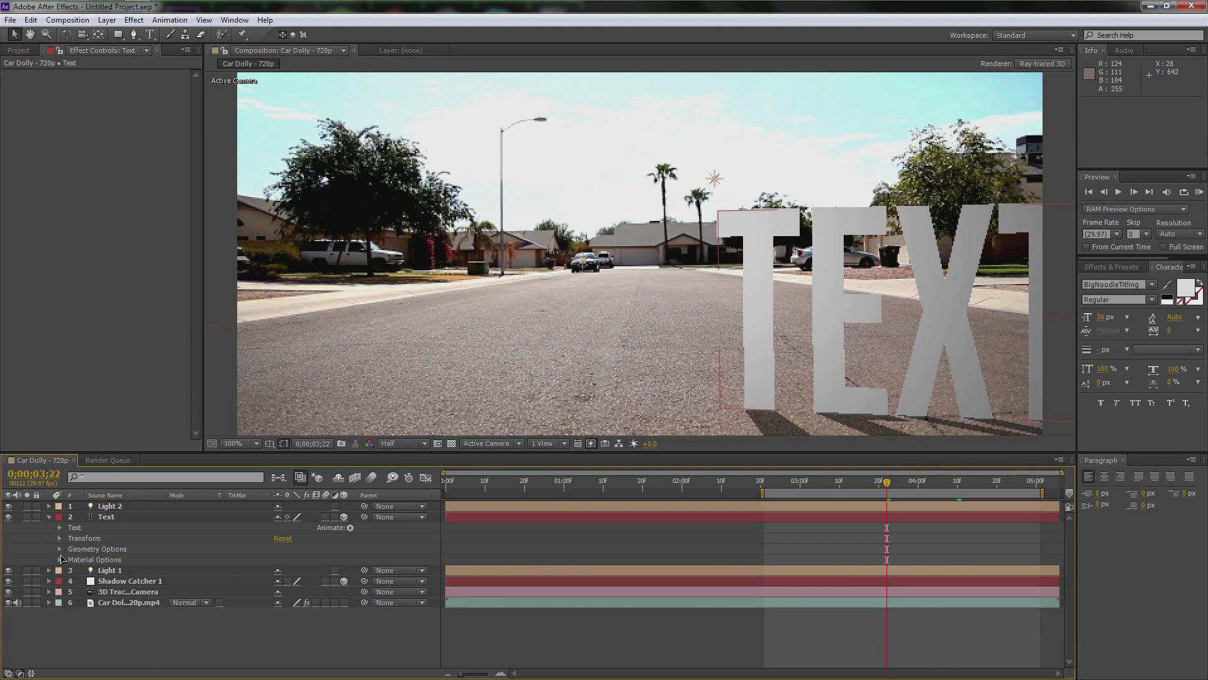
left_click(60, 550)
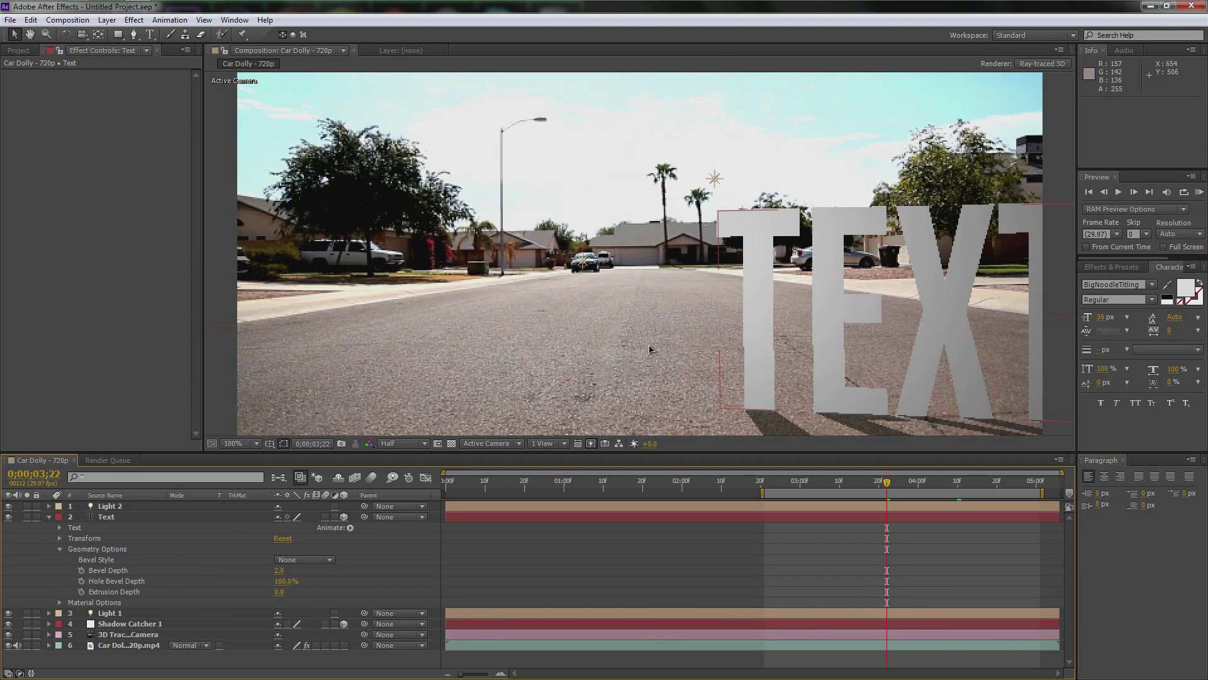
key("h")
left_click_drag(655, 329, 620, 324)
key("v")
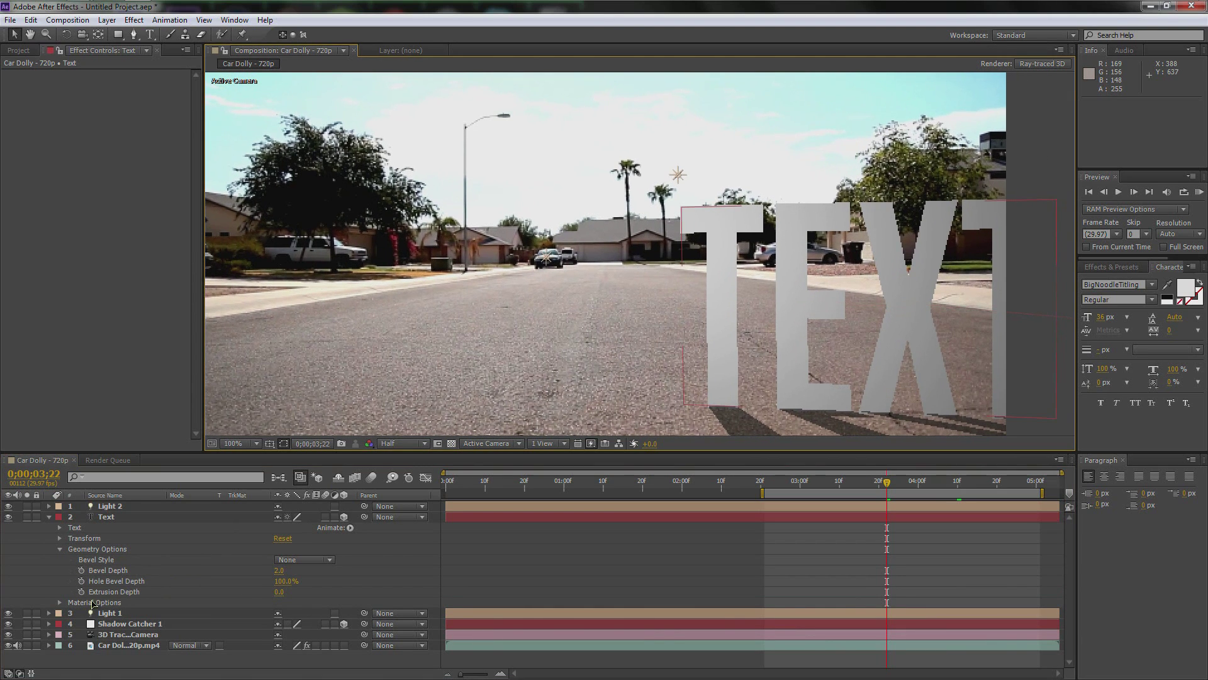
- Set the TEXT's Extrusion Depth to 1 and start a RAM preview of the animation
left_click(279, 592)
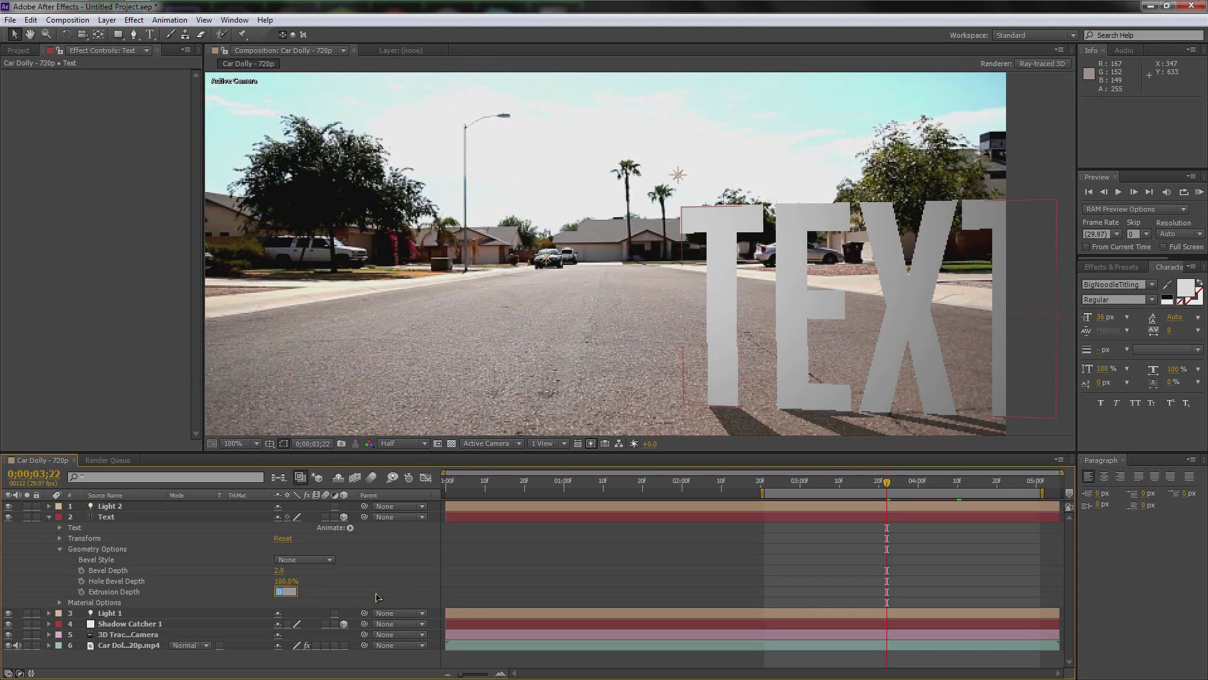
type("1")
key("Return")
key("Return")
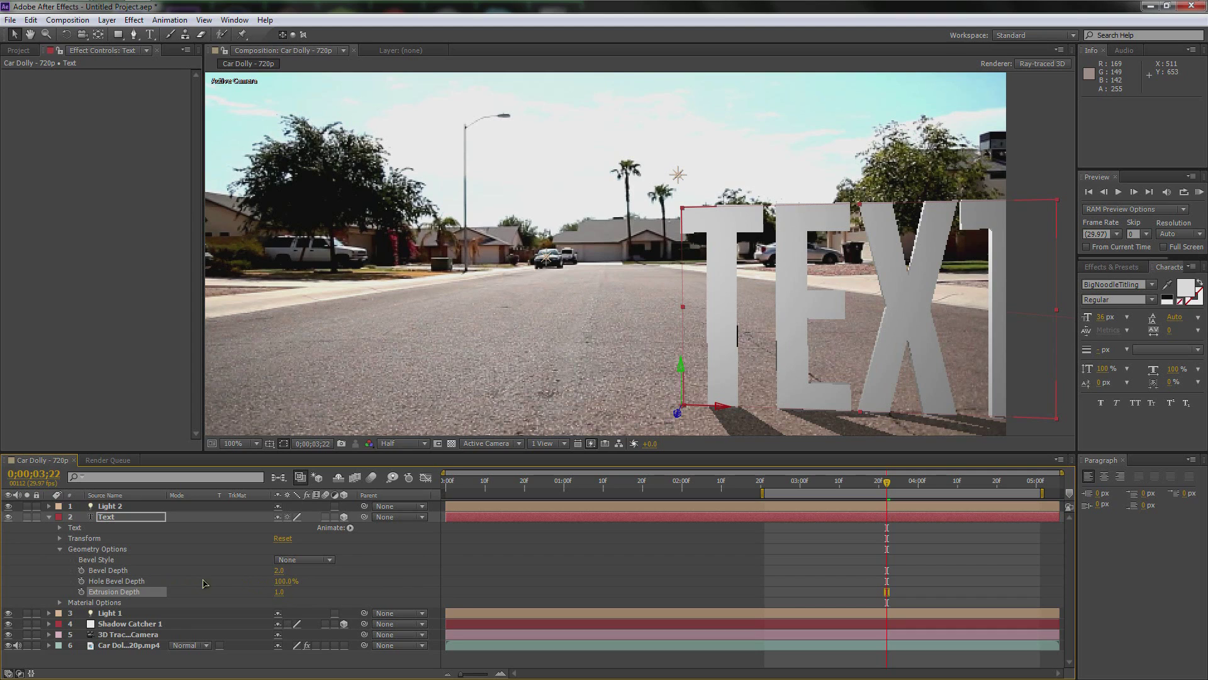
left_click(109, 520)
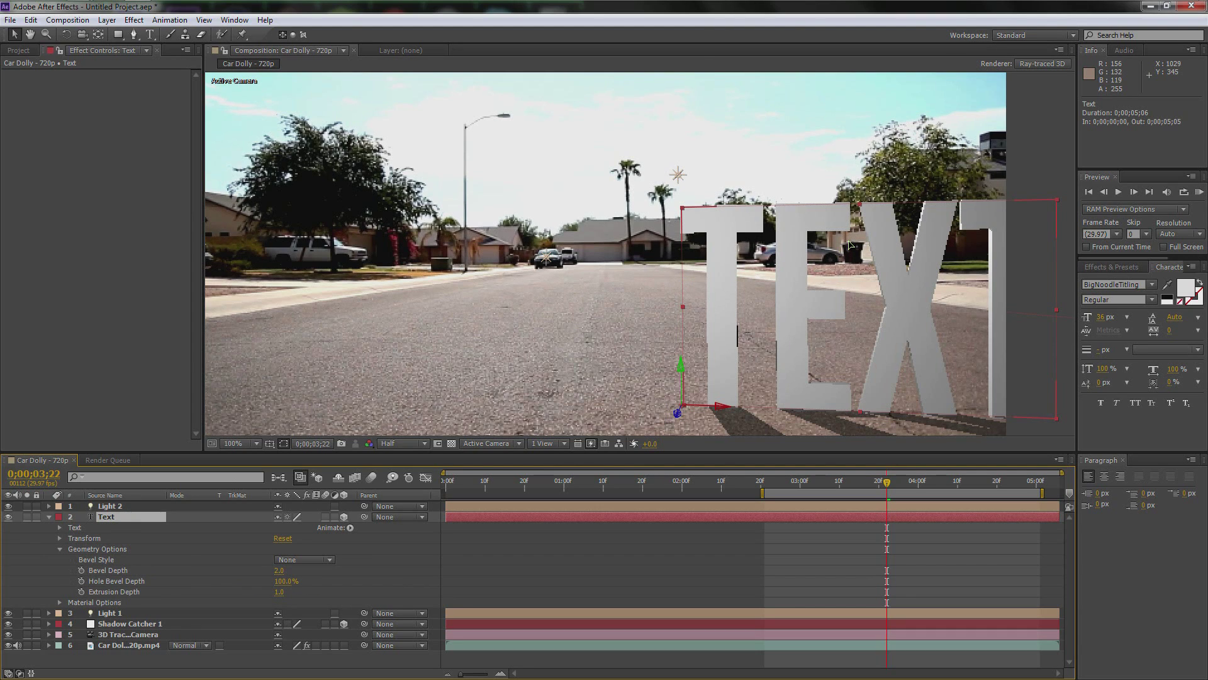
key("KP_0")
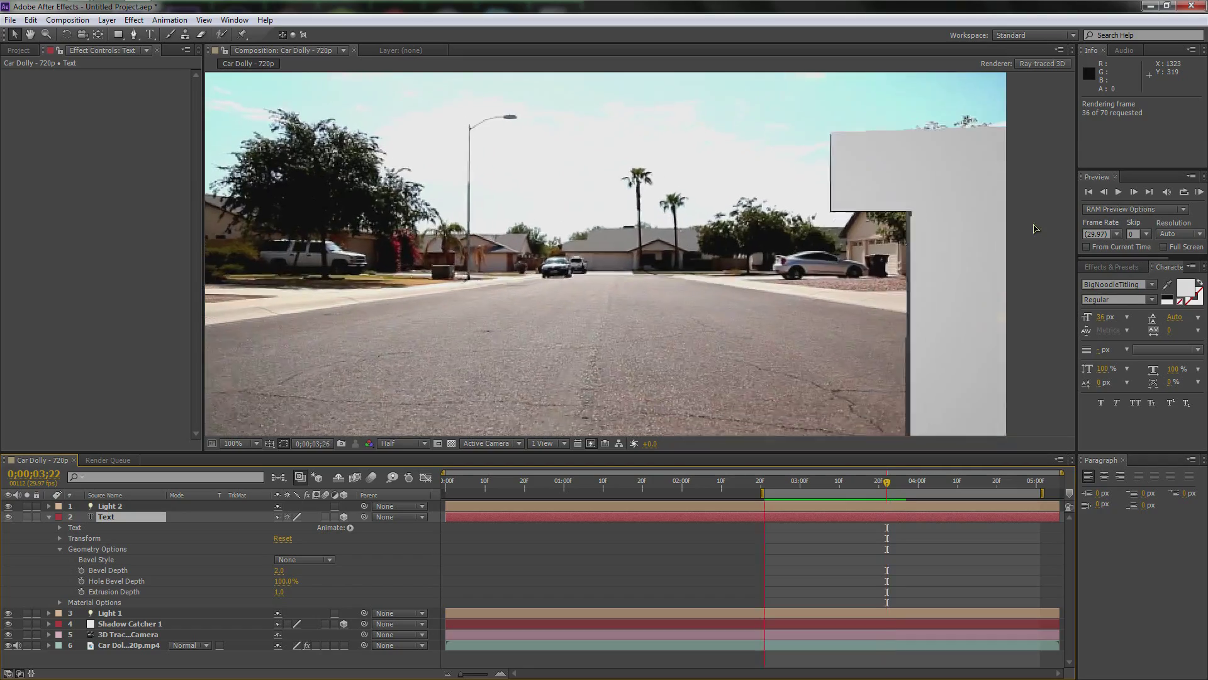
- Stop the cached preview and scrub the TEXT animation between 0;00;02;20 and 0;00;03;24
key("space")
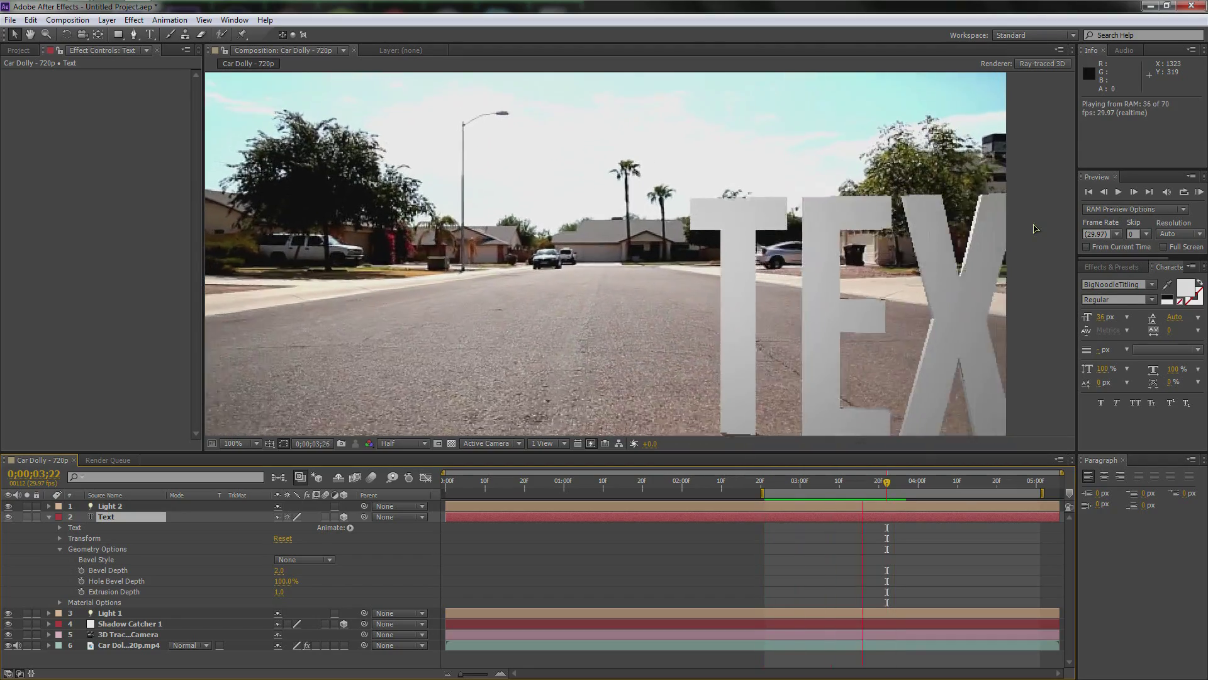
key("space")
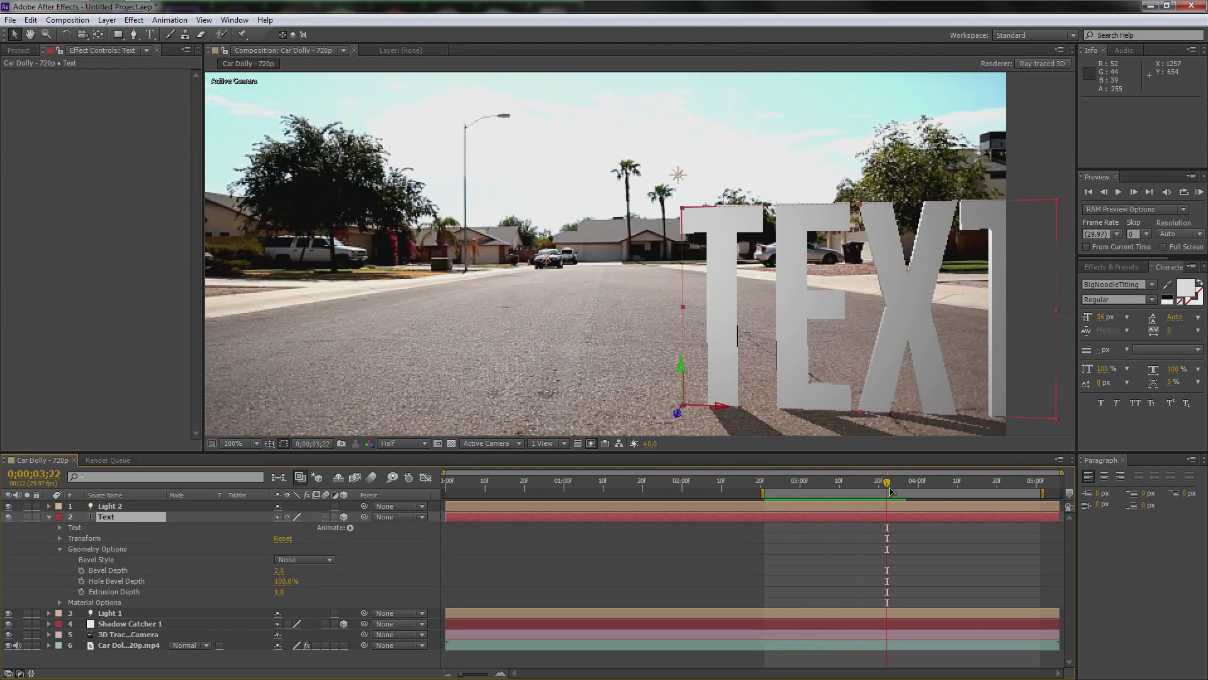
left_click_drag(890, 491, 894, 491)
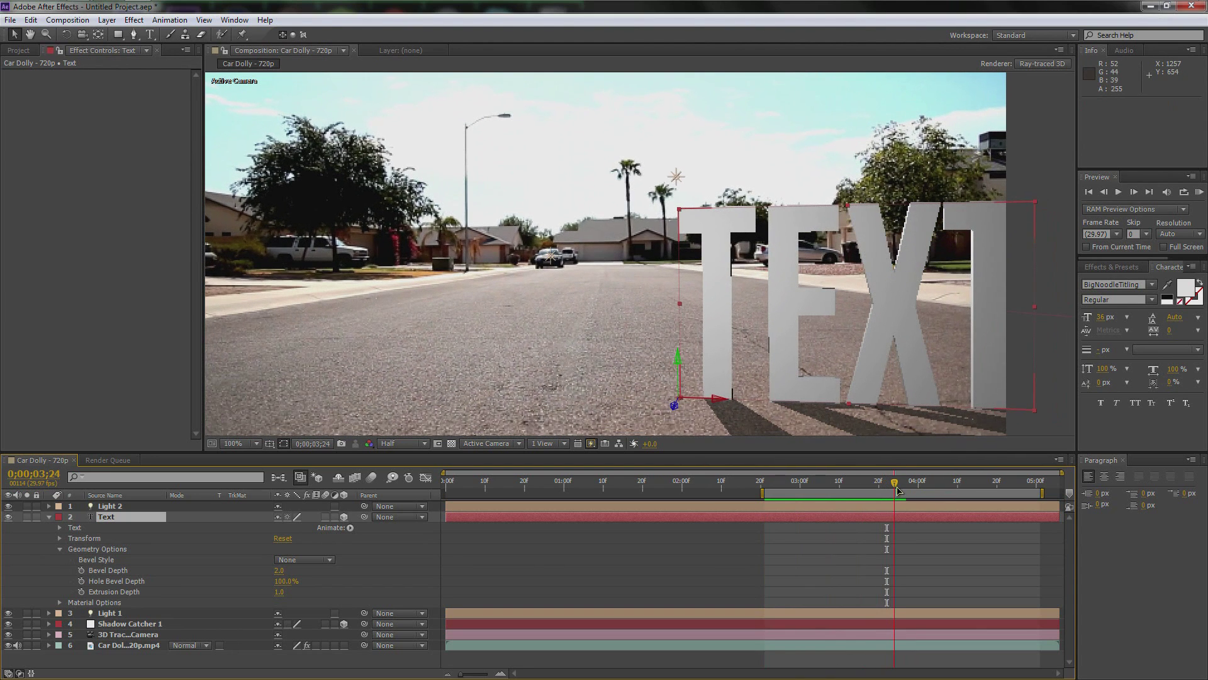
left_click(99, 518)
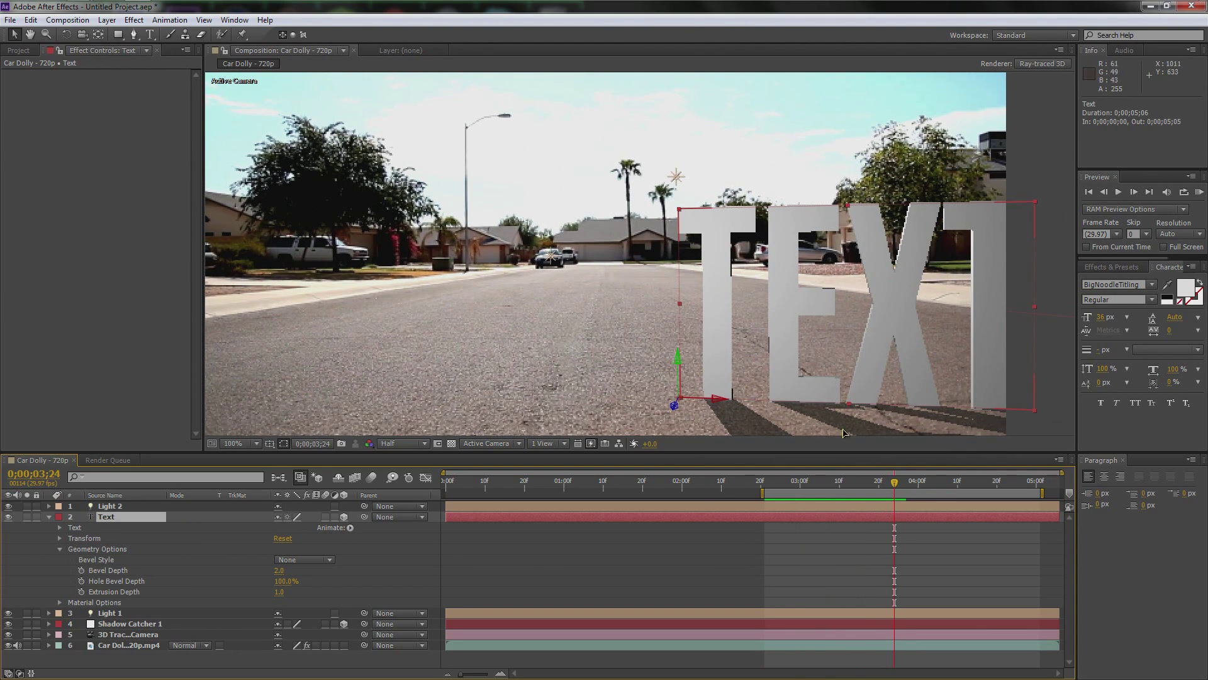
left_click(761, 494)
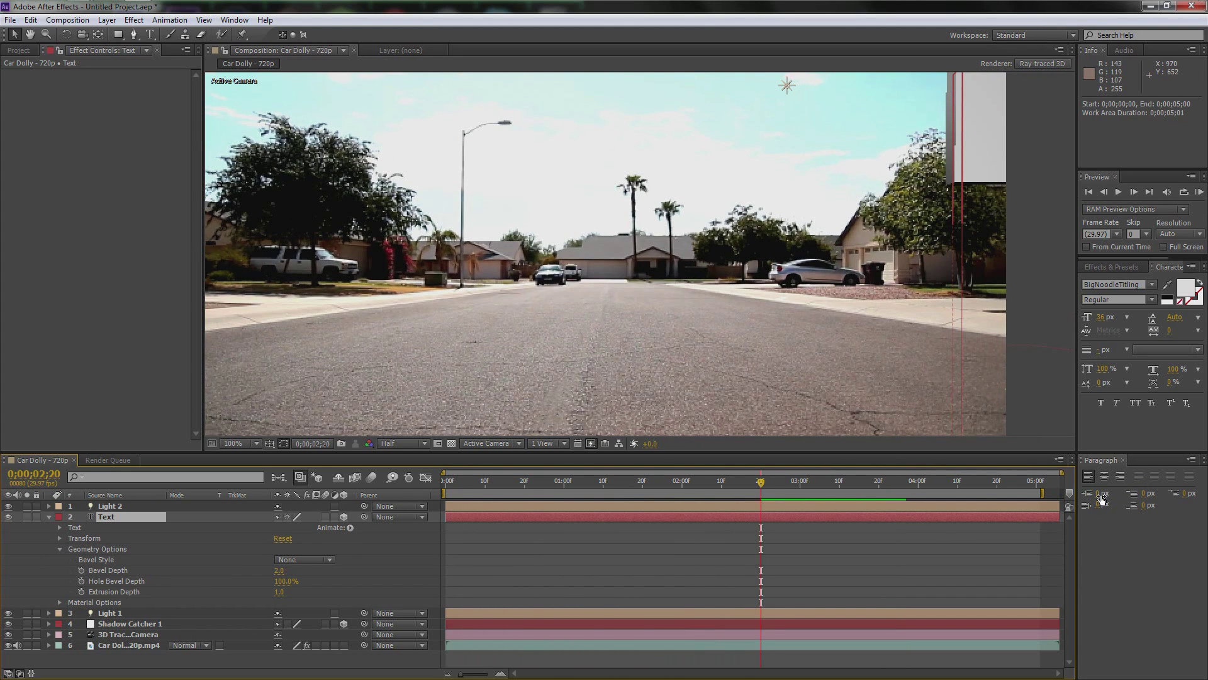
- Extend the work area to the composition end and move the current time to 0;00;03;16
left_click_drag(1045, 495, 1063, 495)
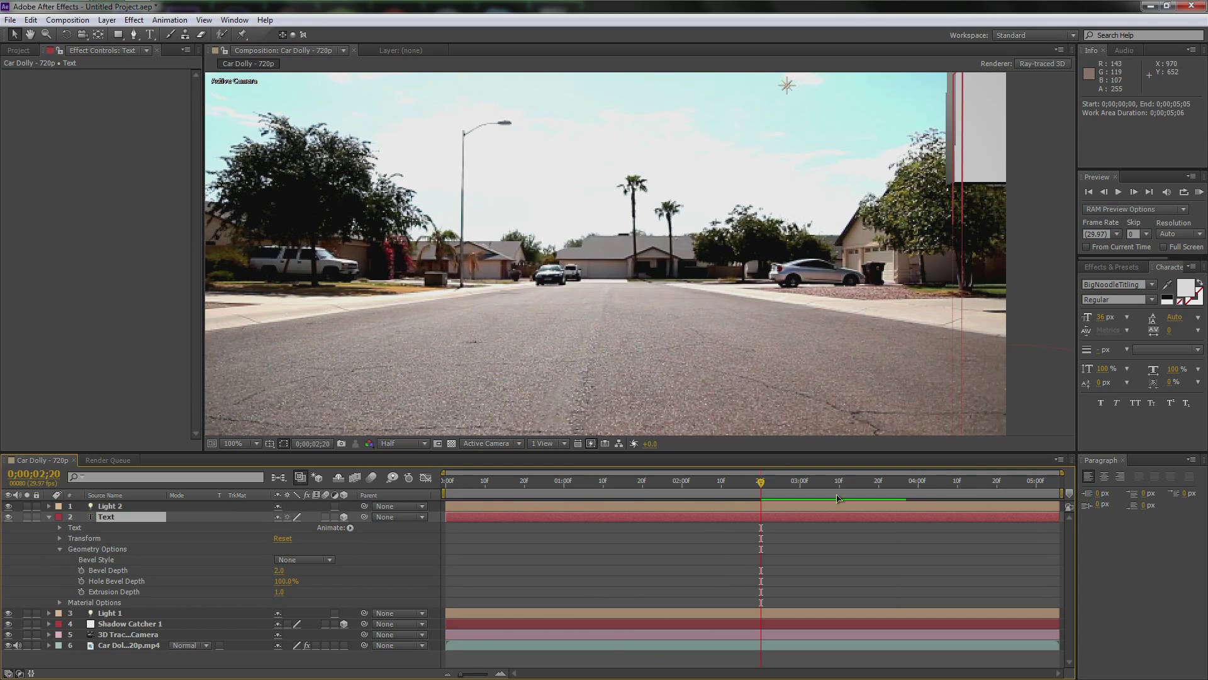
left_click_drag(761, 483, 863, 483)
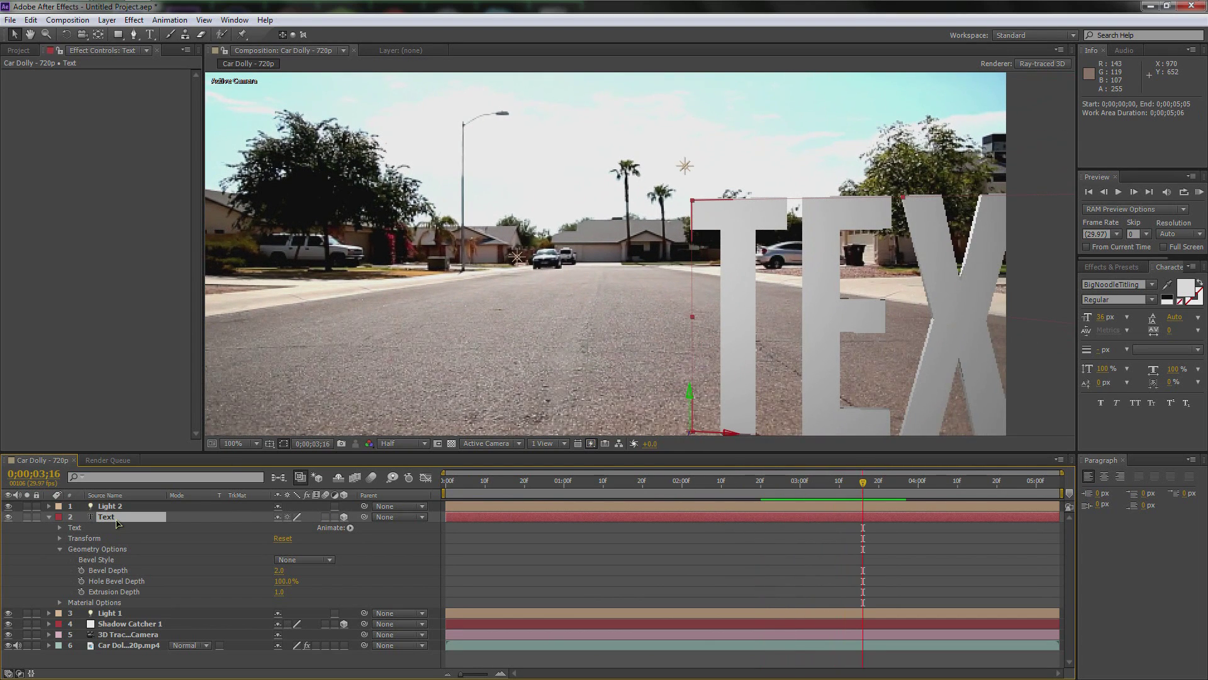
left_click(1042, 64)
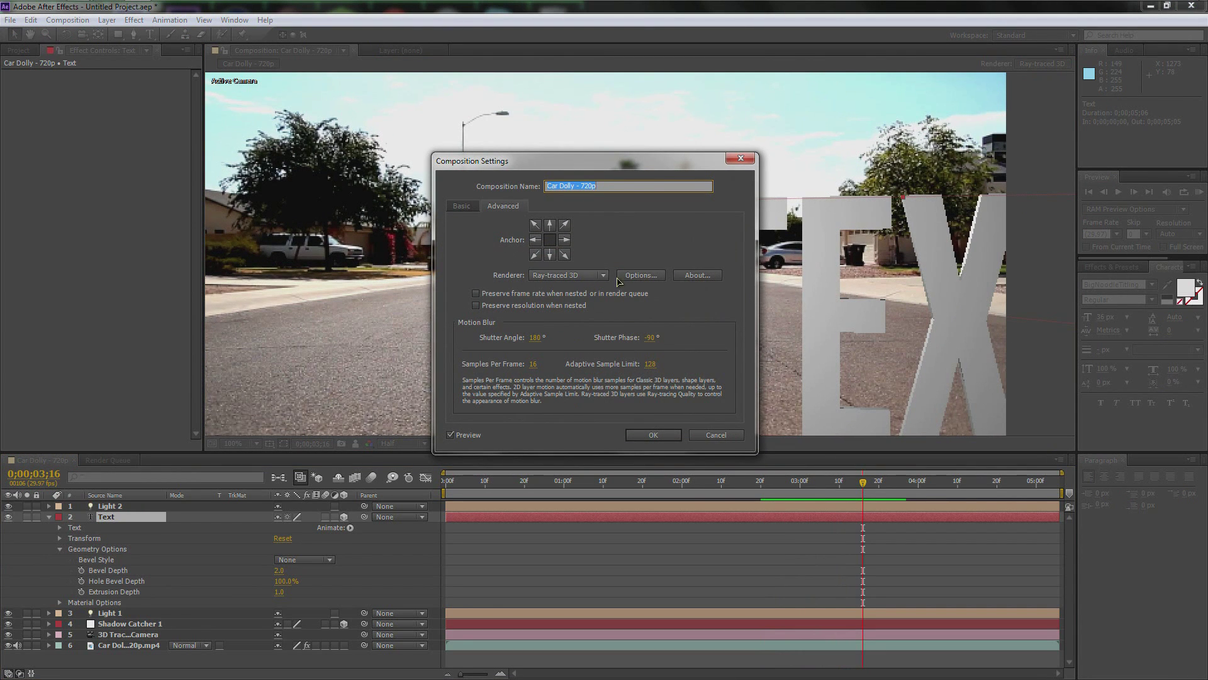
- Raise Ray-tracing Quality to 4 (16 motion blur samples) and apply the composition settings
left_click(640, 277)
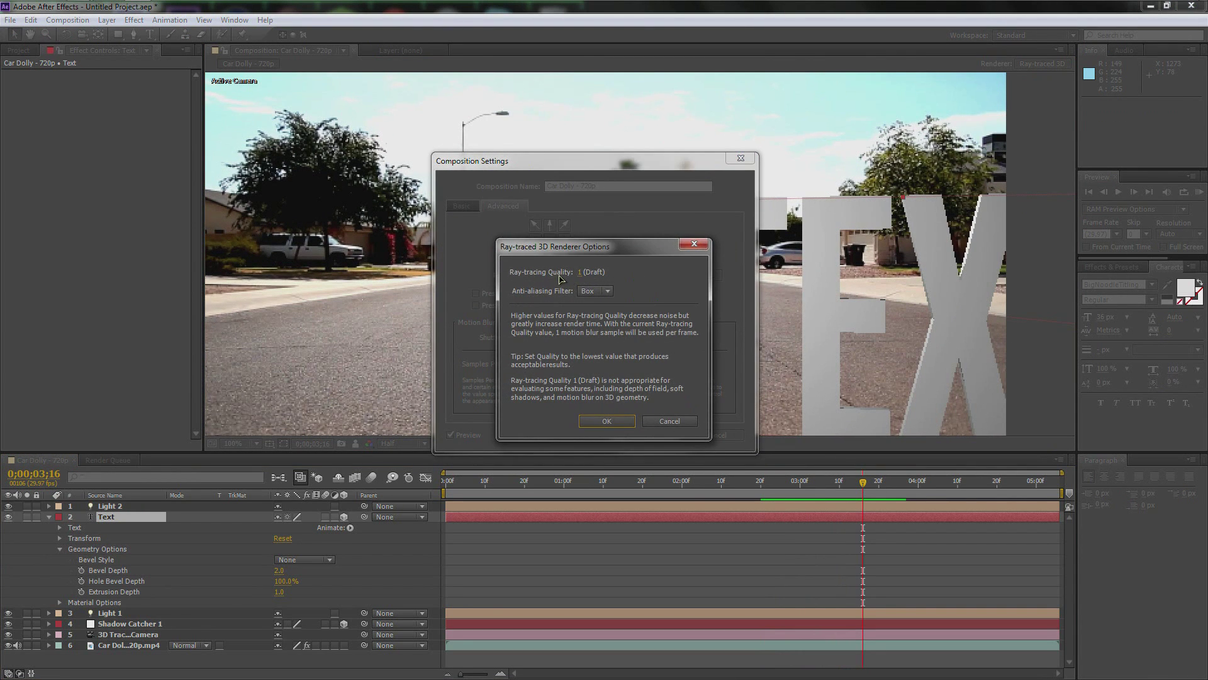
left_click(587, 277)
left_click_drag(589, 277, 591, 277)
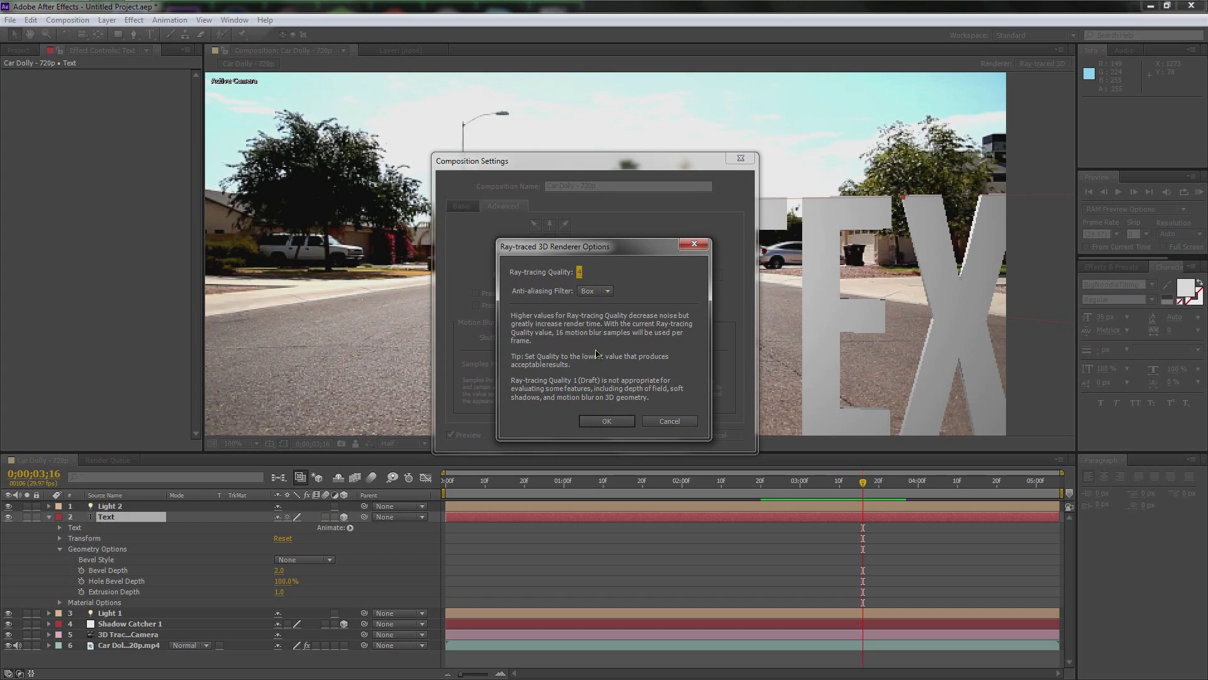
left_click(614, 423)
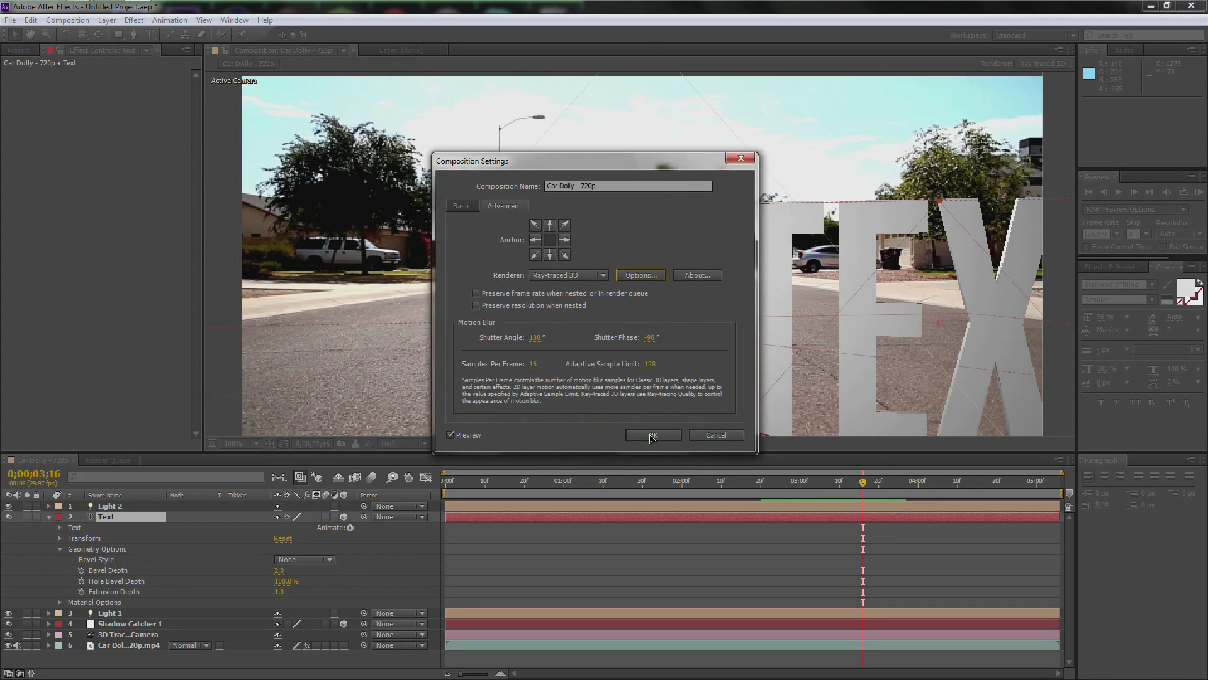
left_click(653, 434)
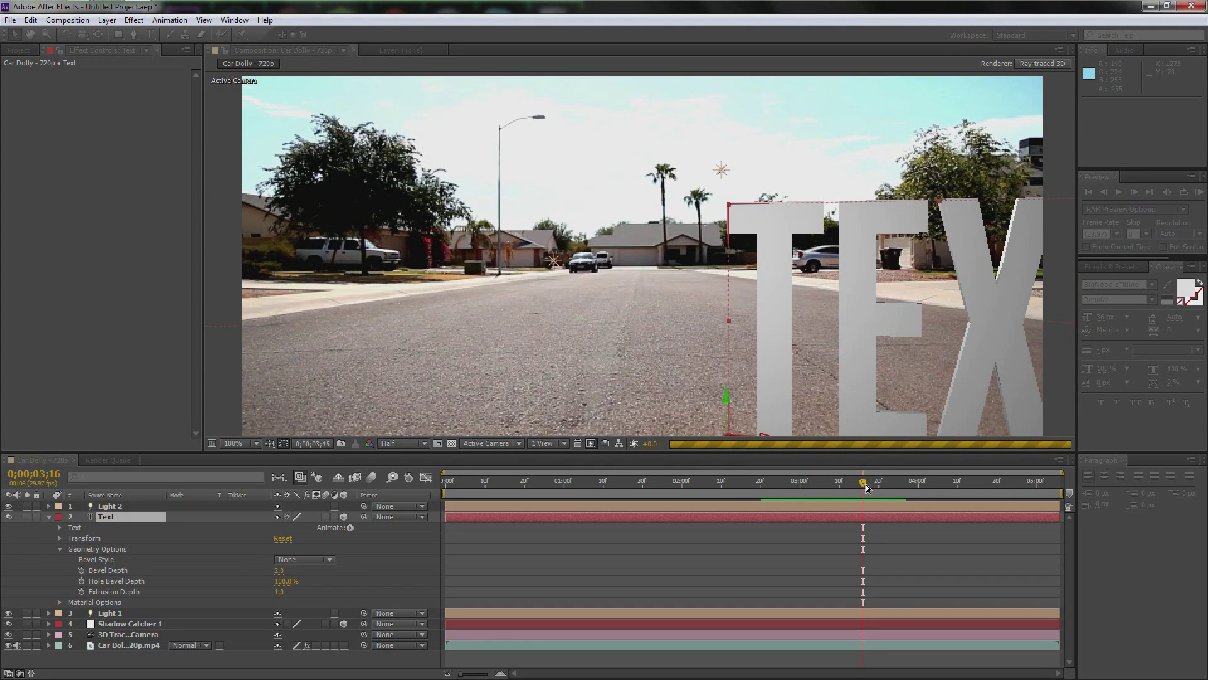
- Move to 0;00;04;12, deselect the Text layer, and maximize the Composition panel
left_click_drag(866, 482, 966, 493)
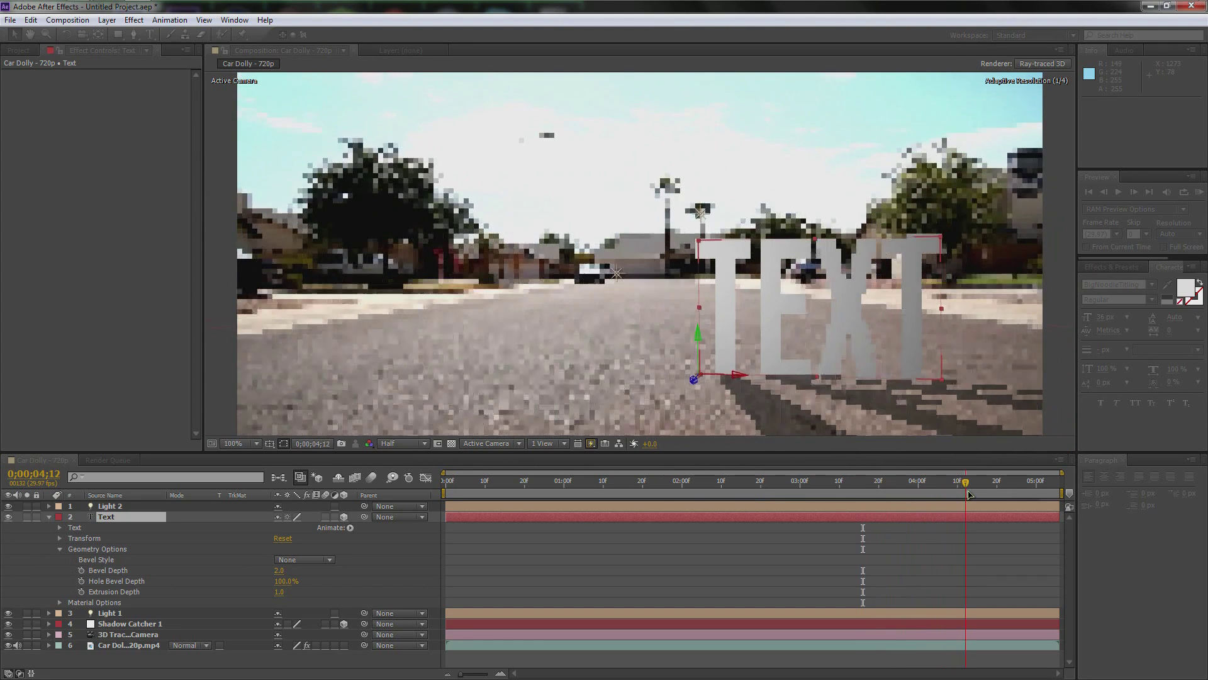
left_click(1062, 234)
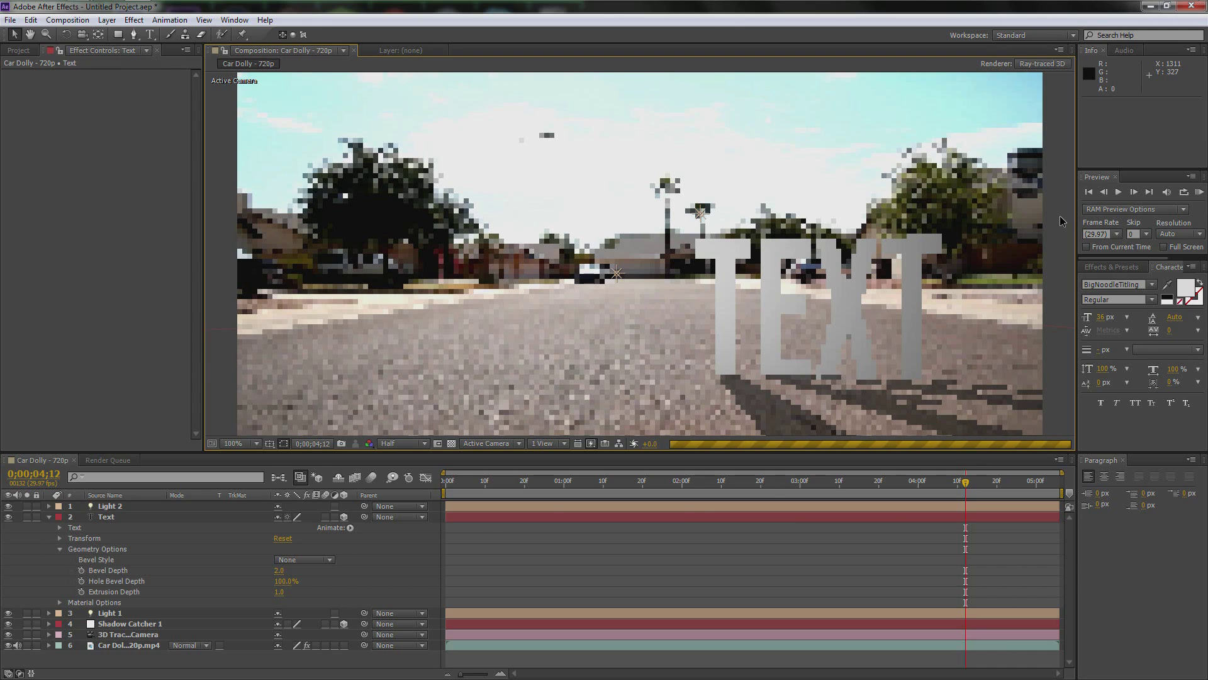
key("grave")
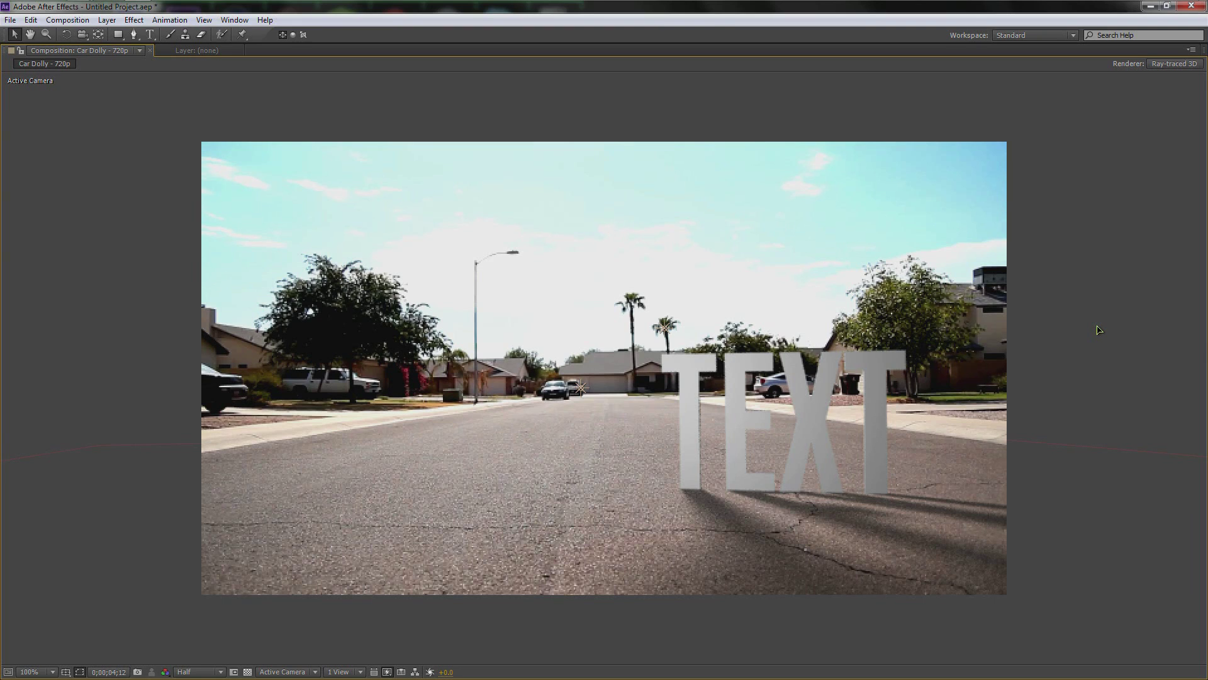
- Change the Composition panel's Resolution from Half to Full
left_click(197, 672)
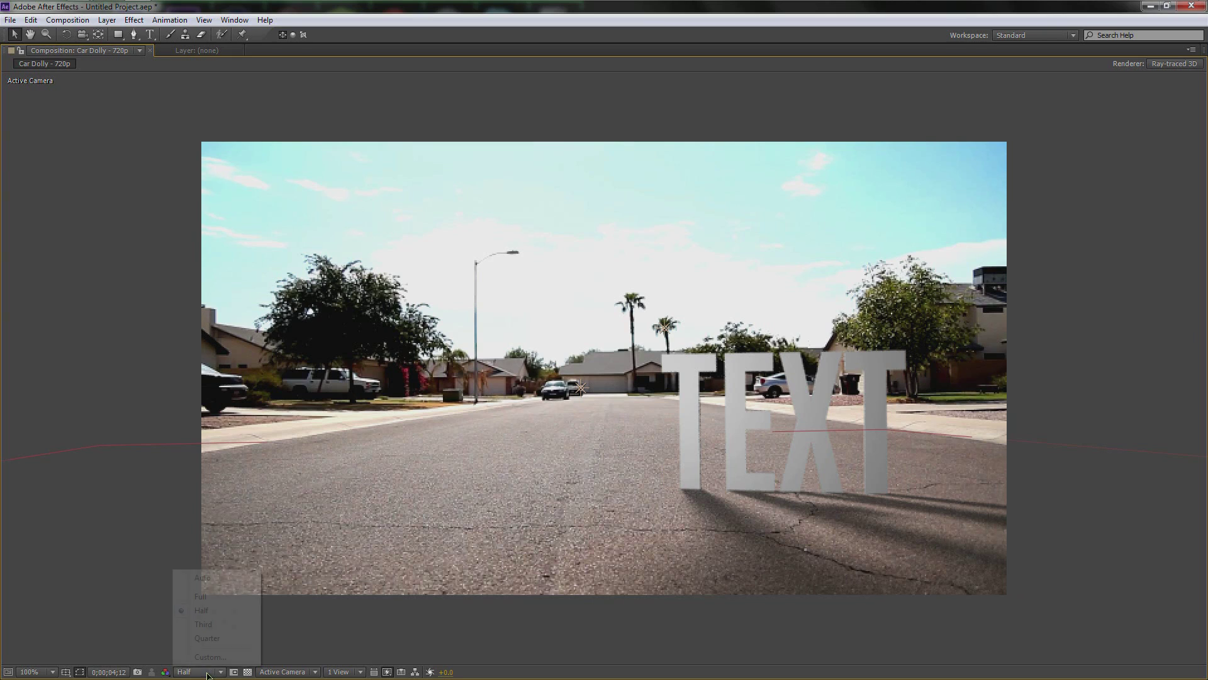
left_click(201, 596)
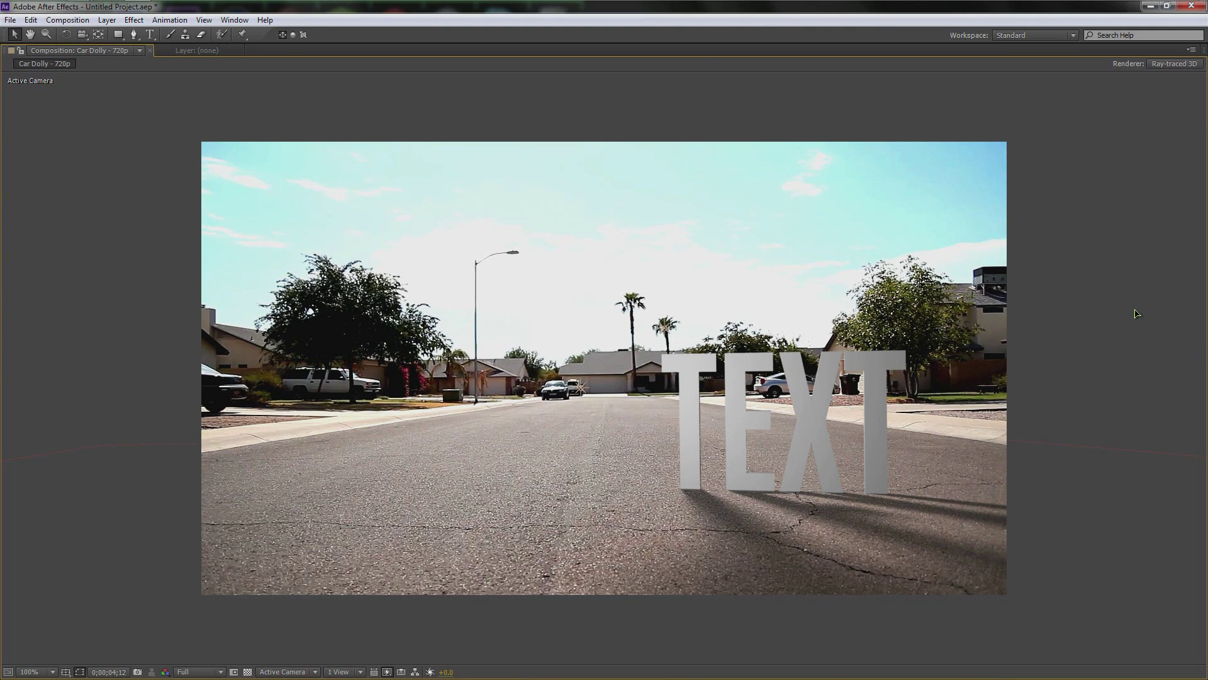
- Restore the full workspace and reposition the composition view at 50%
key("grave")
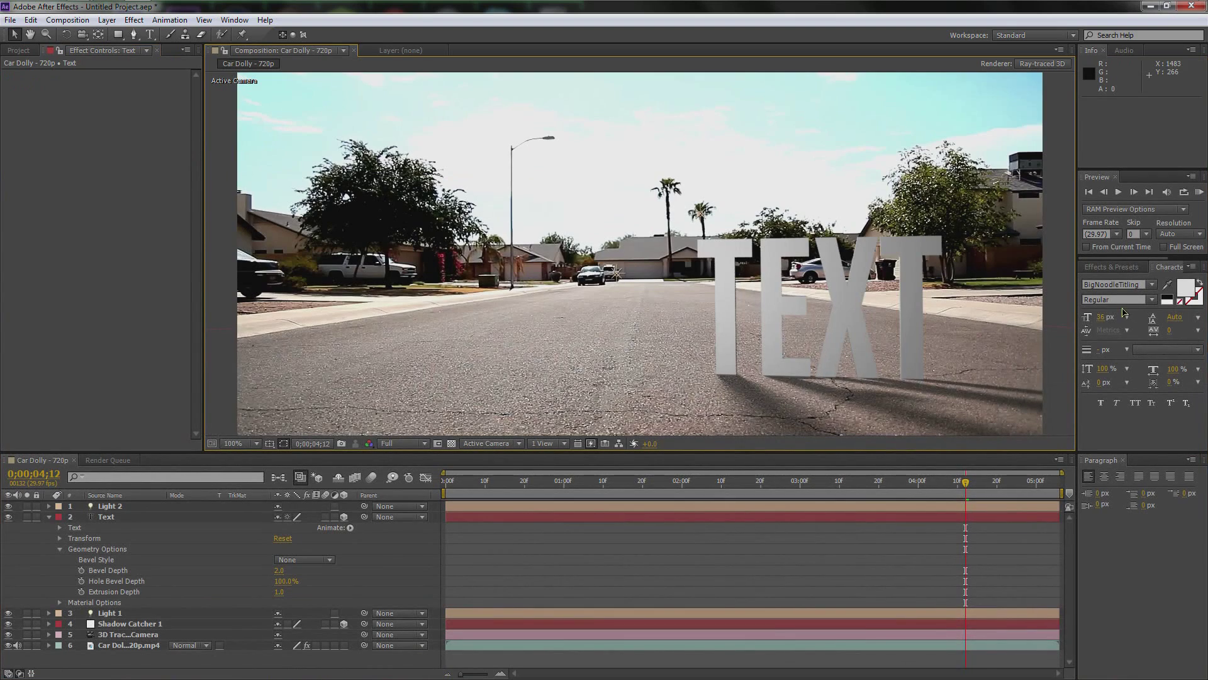
left_click_drag(988, 252, 980, 285)
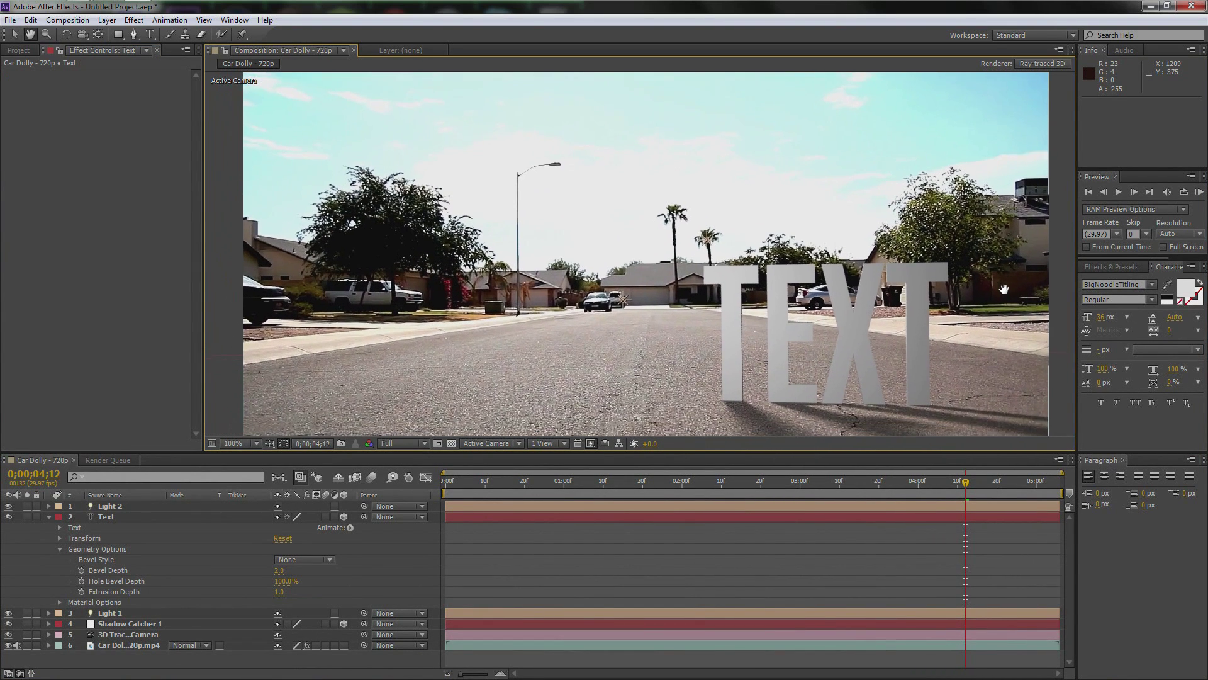
scroll(956, 277, "down", 2)
left_click_drag(932, 267, 933, 284)
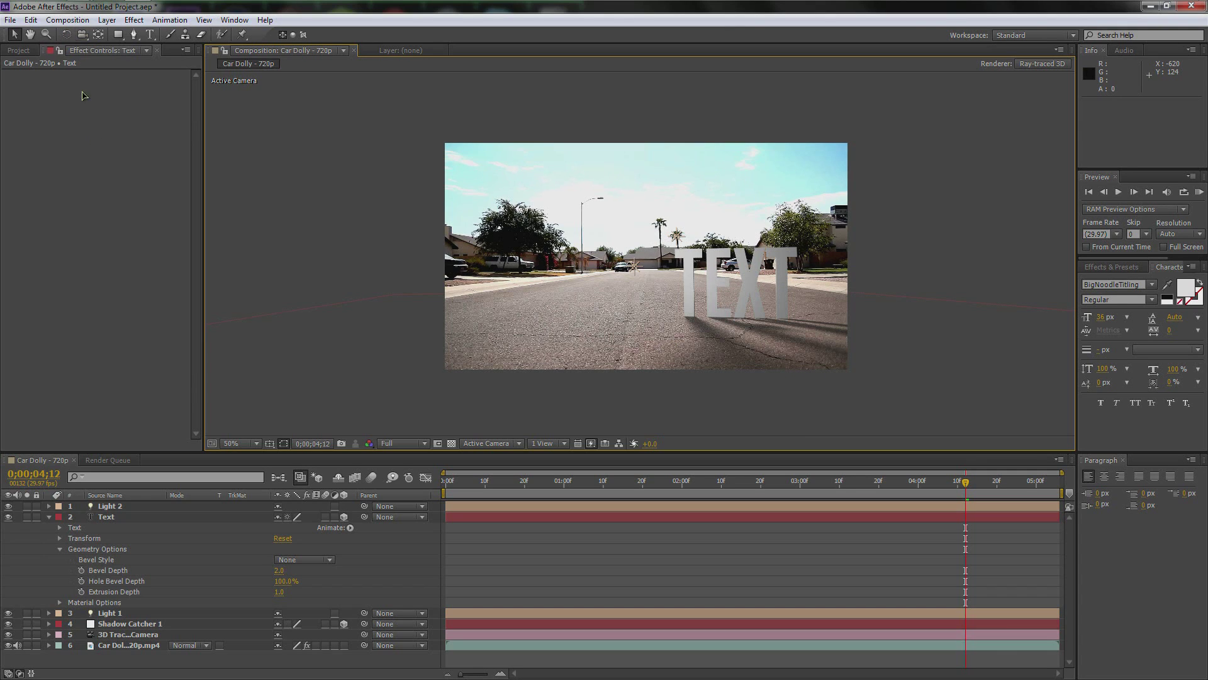
- Collapse the Text layer's properties, deselect all layers, and show the Project panel
left_click(157, 517)
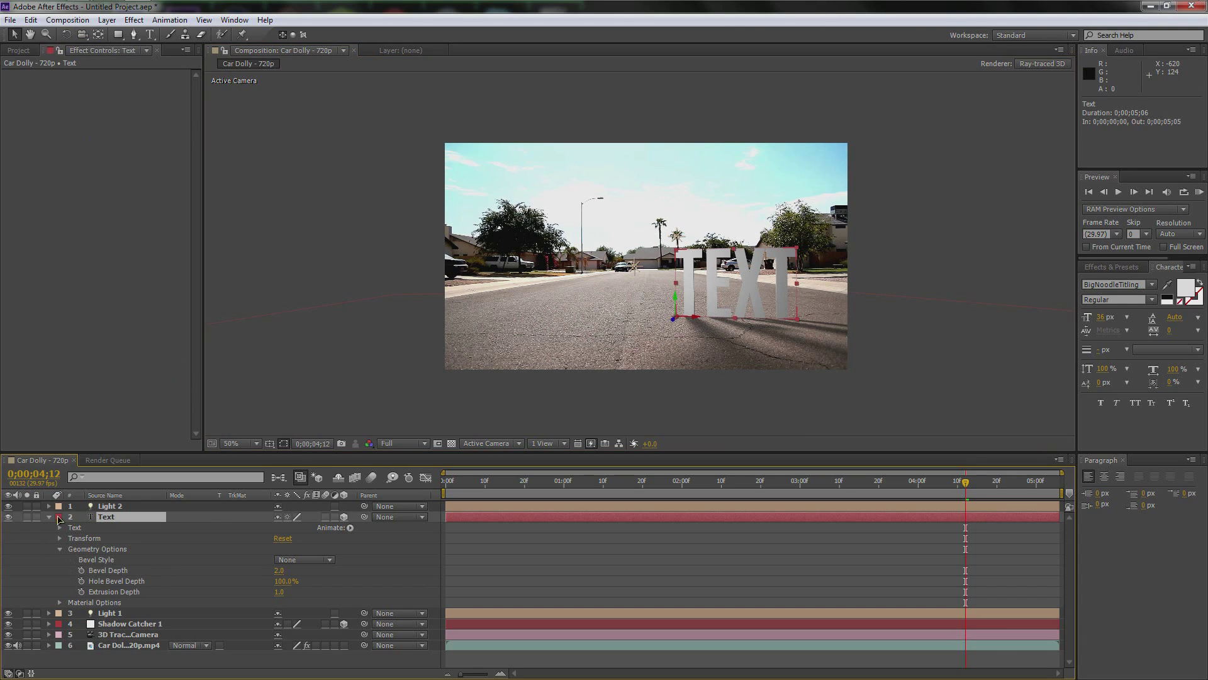
left_click(49, 516)
left_click_drag(129, 591, 110, 514)
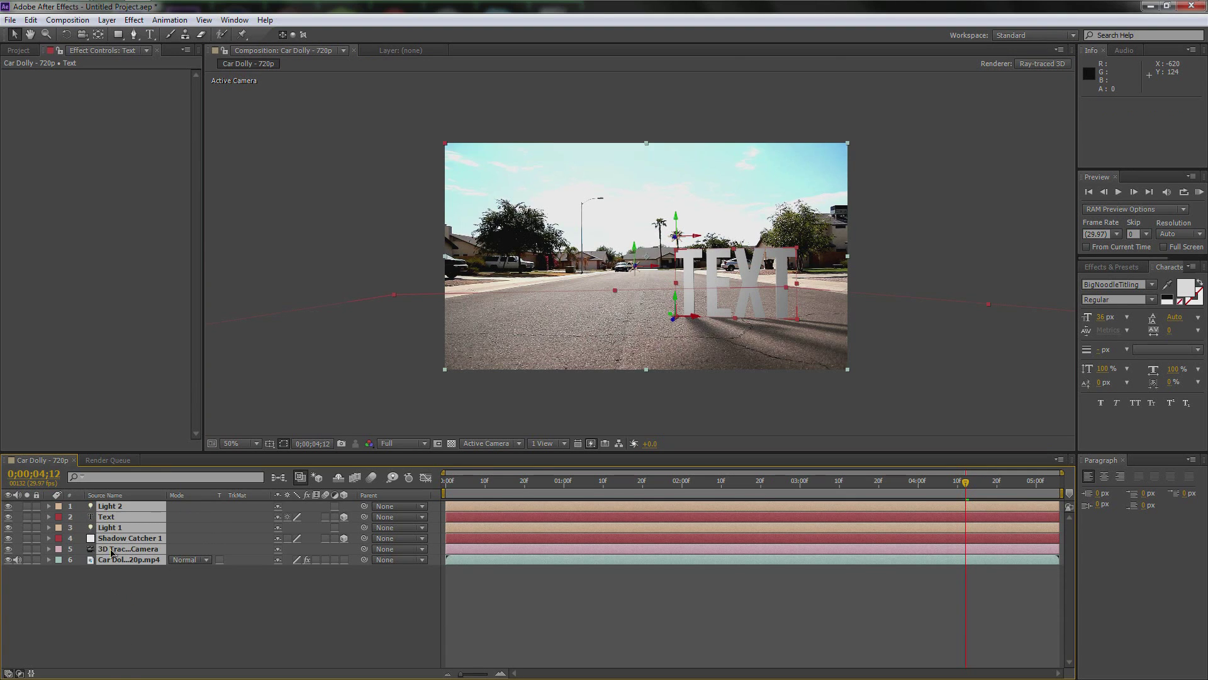
left_click(148, 633)
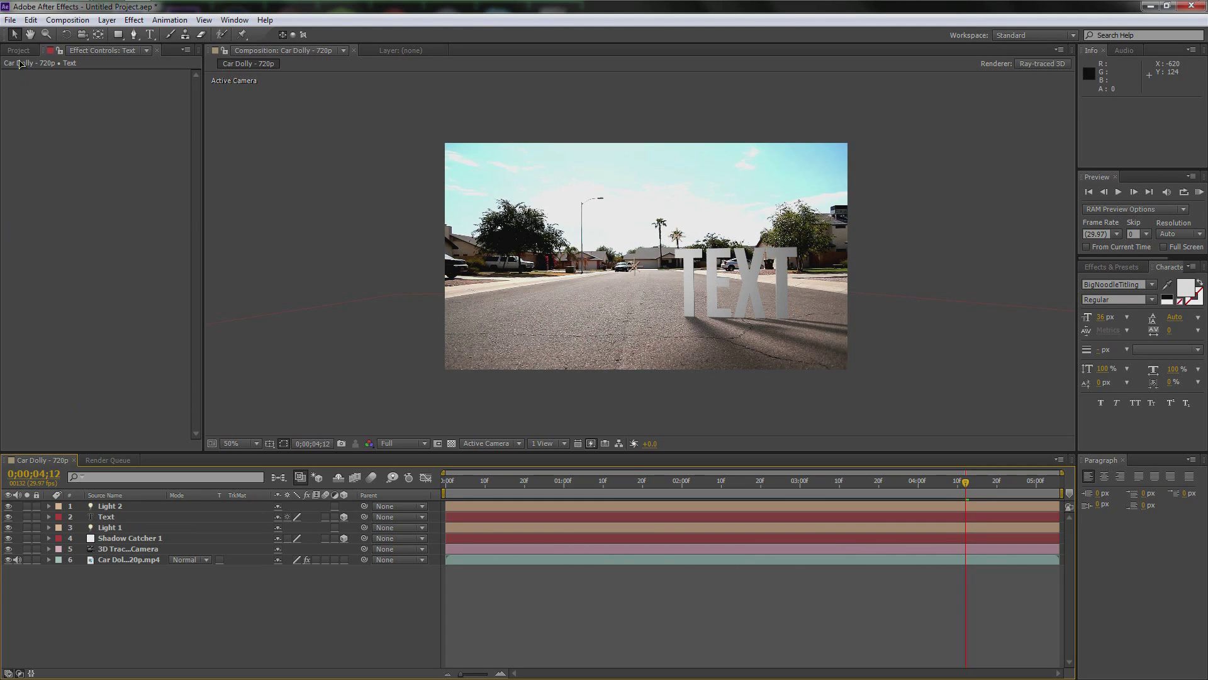
left_click(18, 50)
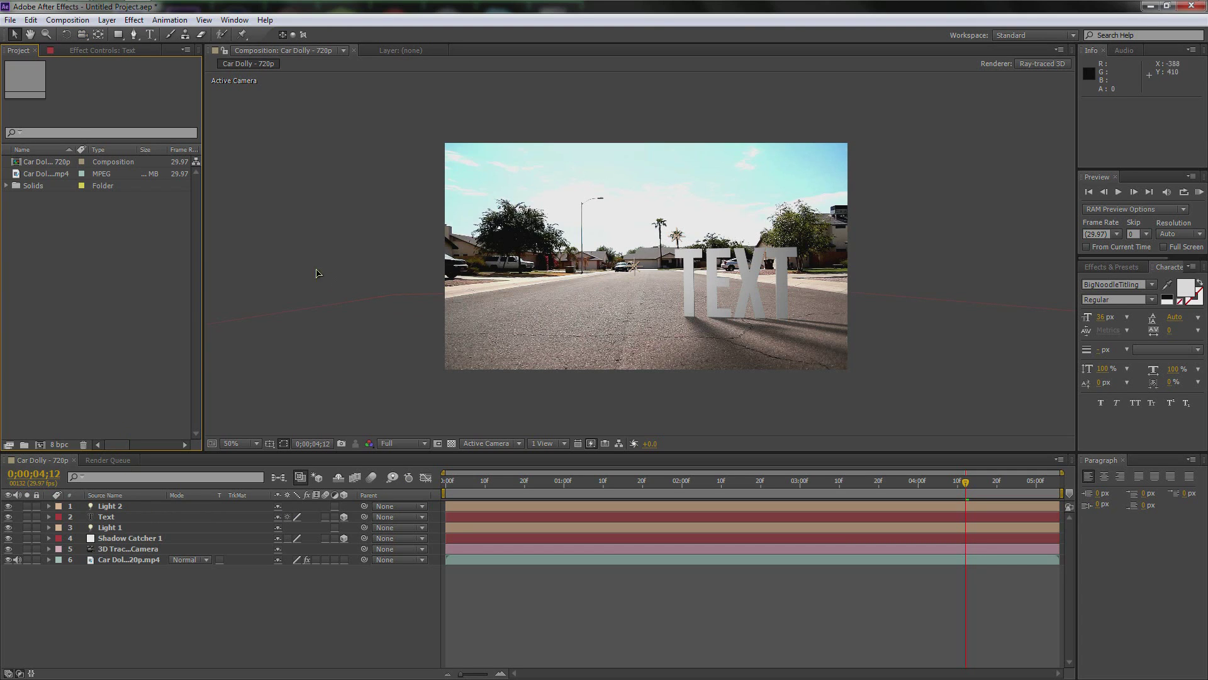
- Add Car Dolly - 720p to the Render Queue with Best Settings and Lossless output
left_click(71, 23)
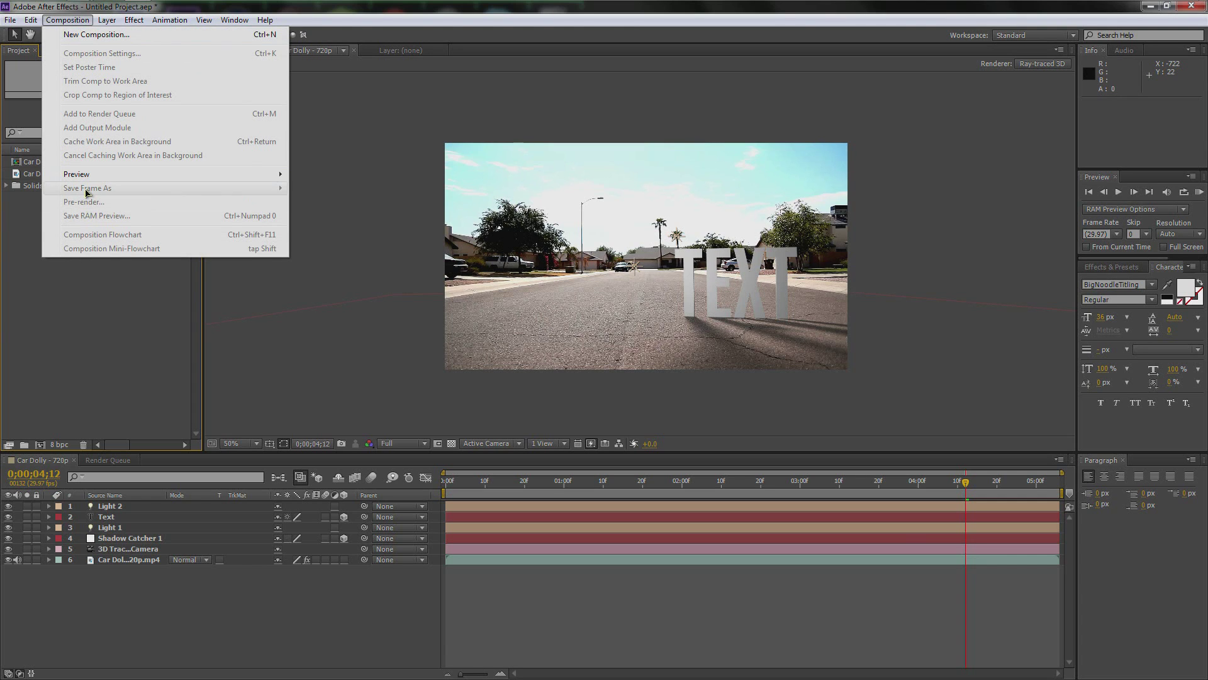
left_click(122, 507)
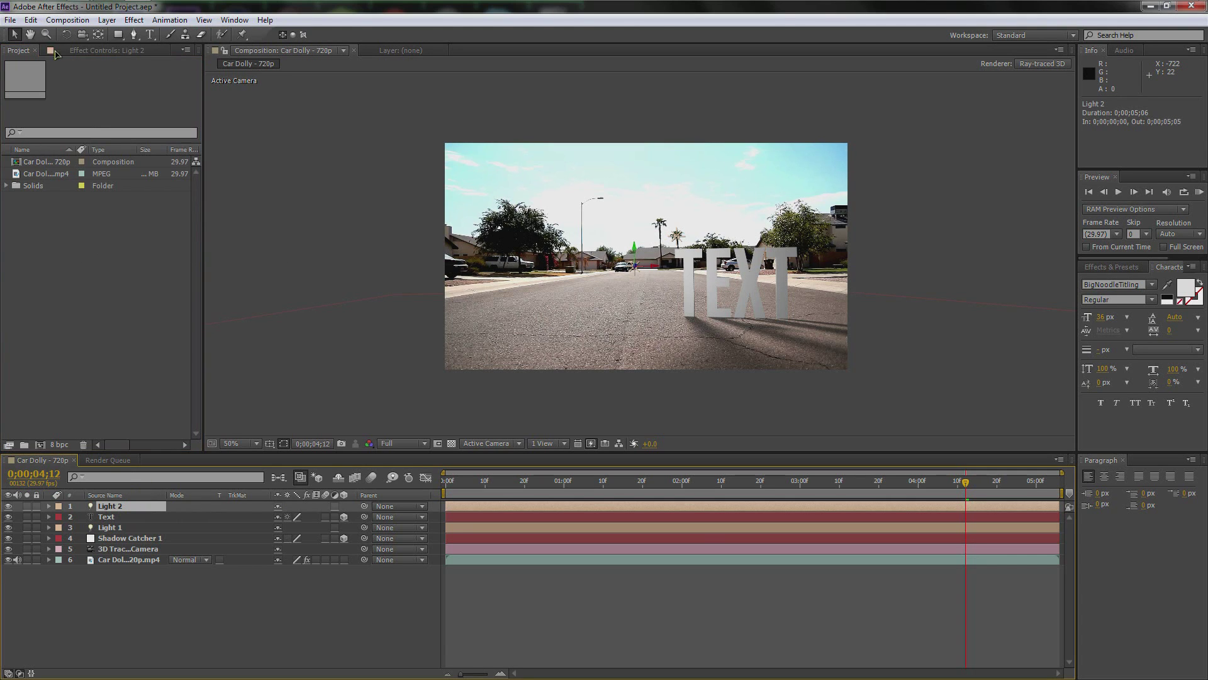
left_click(78, 22)
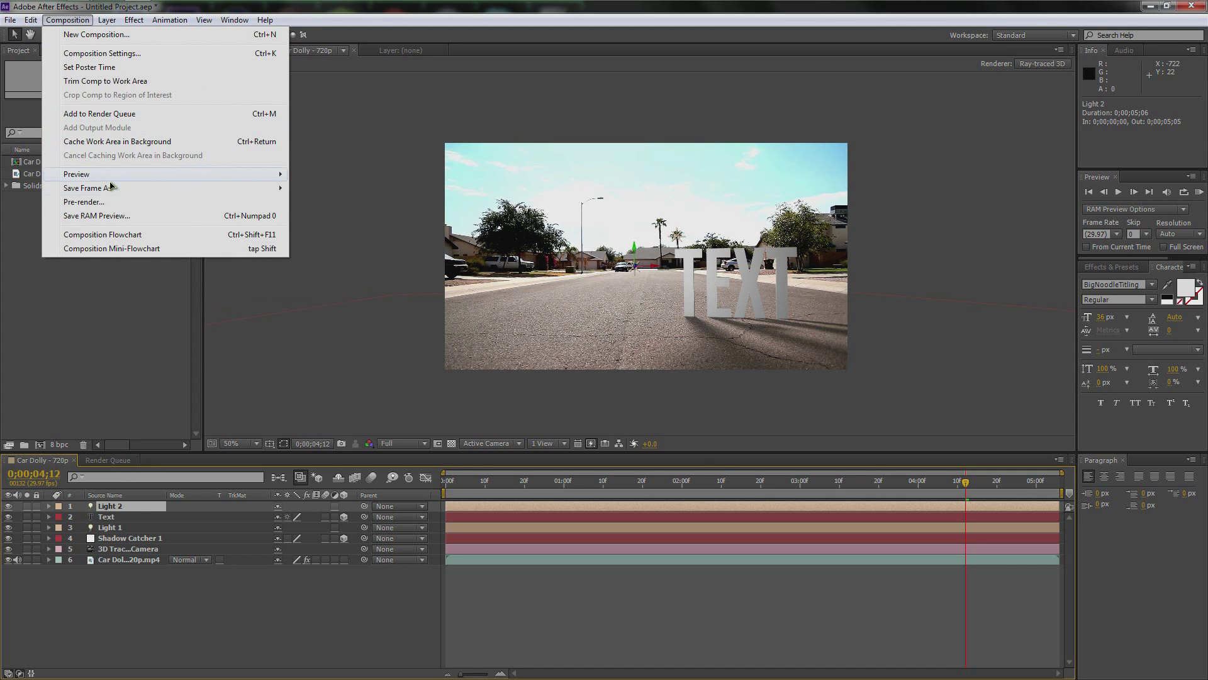
left_click(225, 120)
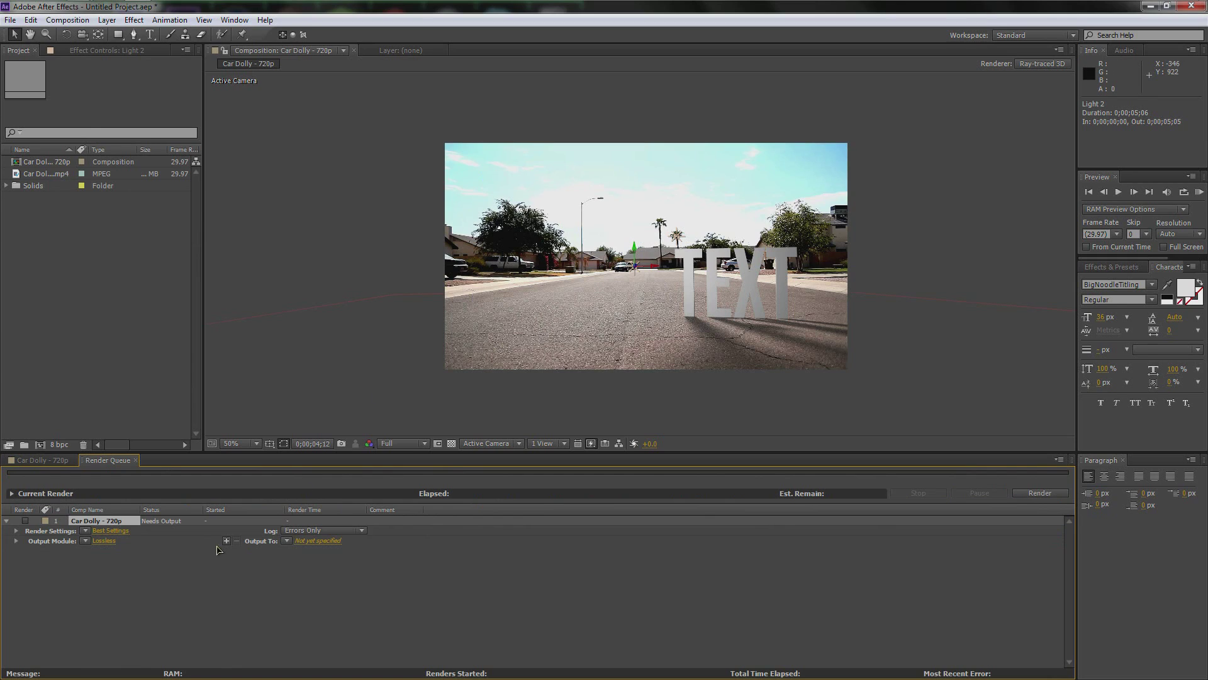